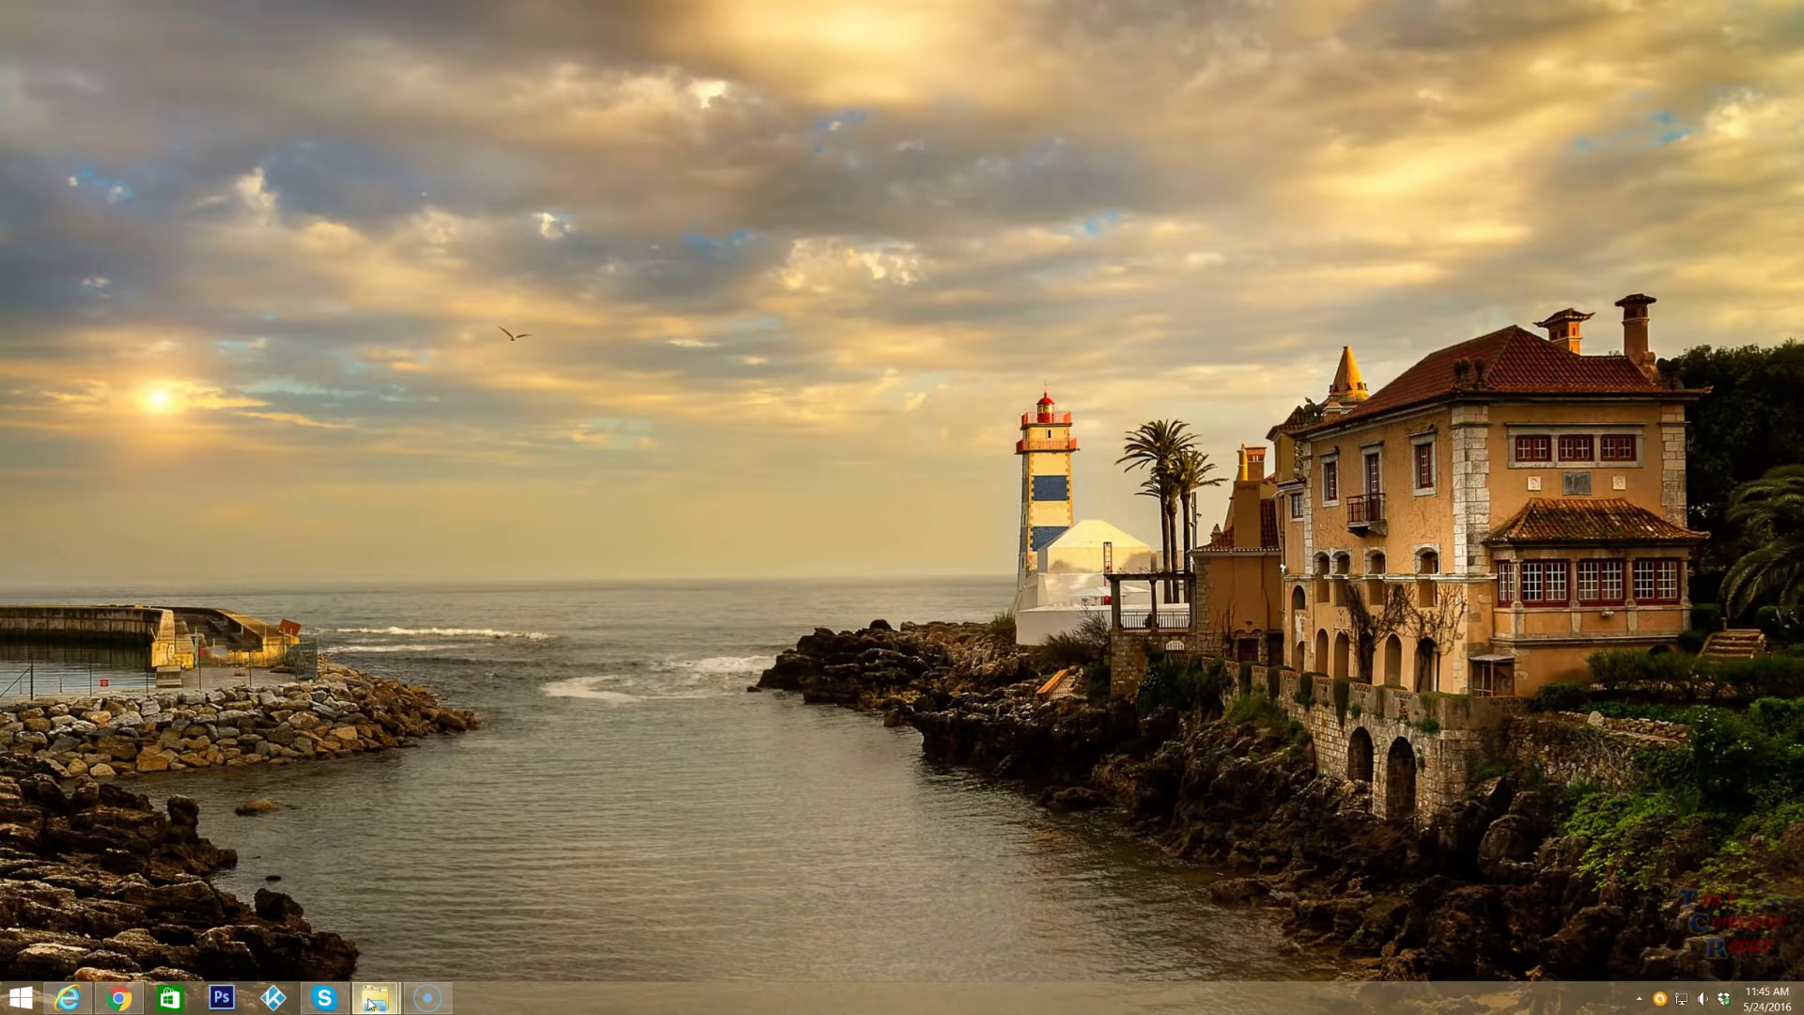
# Restore This PC, mark Local Disk (C:) showing only 1.17 GB free, then switch to the SpaceSniffer web page
pyautogui.moveTo(369, 1003)
pyautogui.click(465, 926)
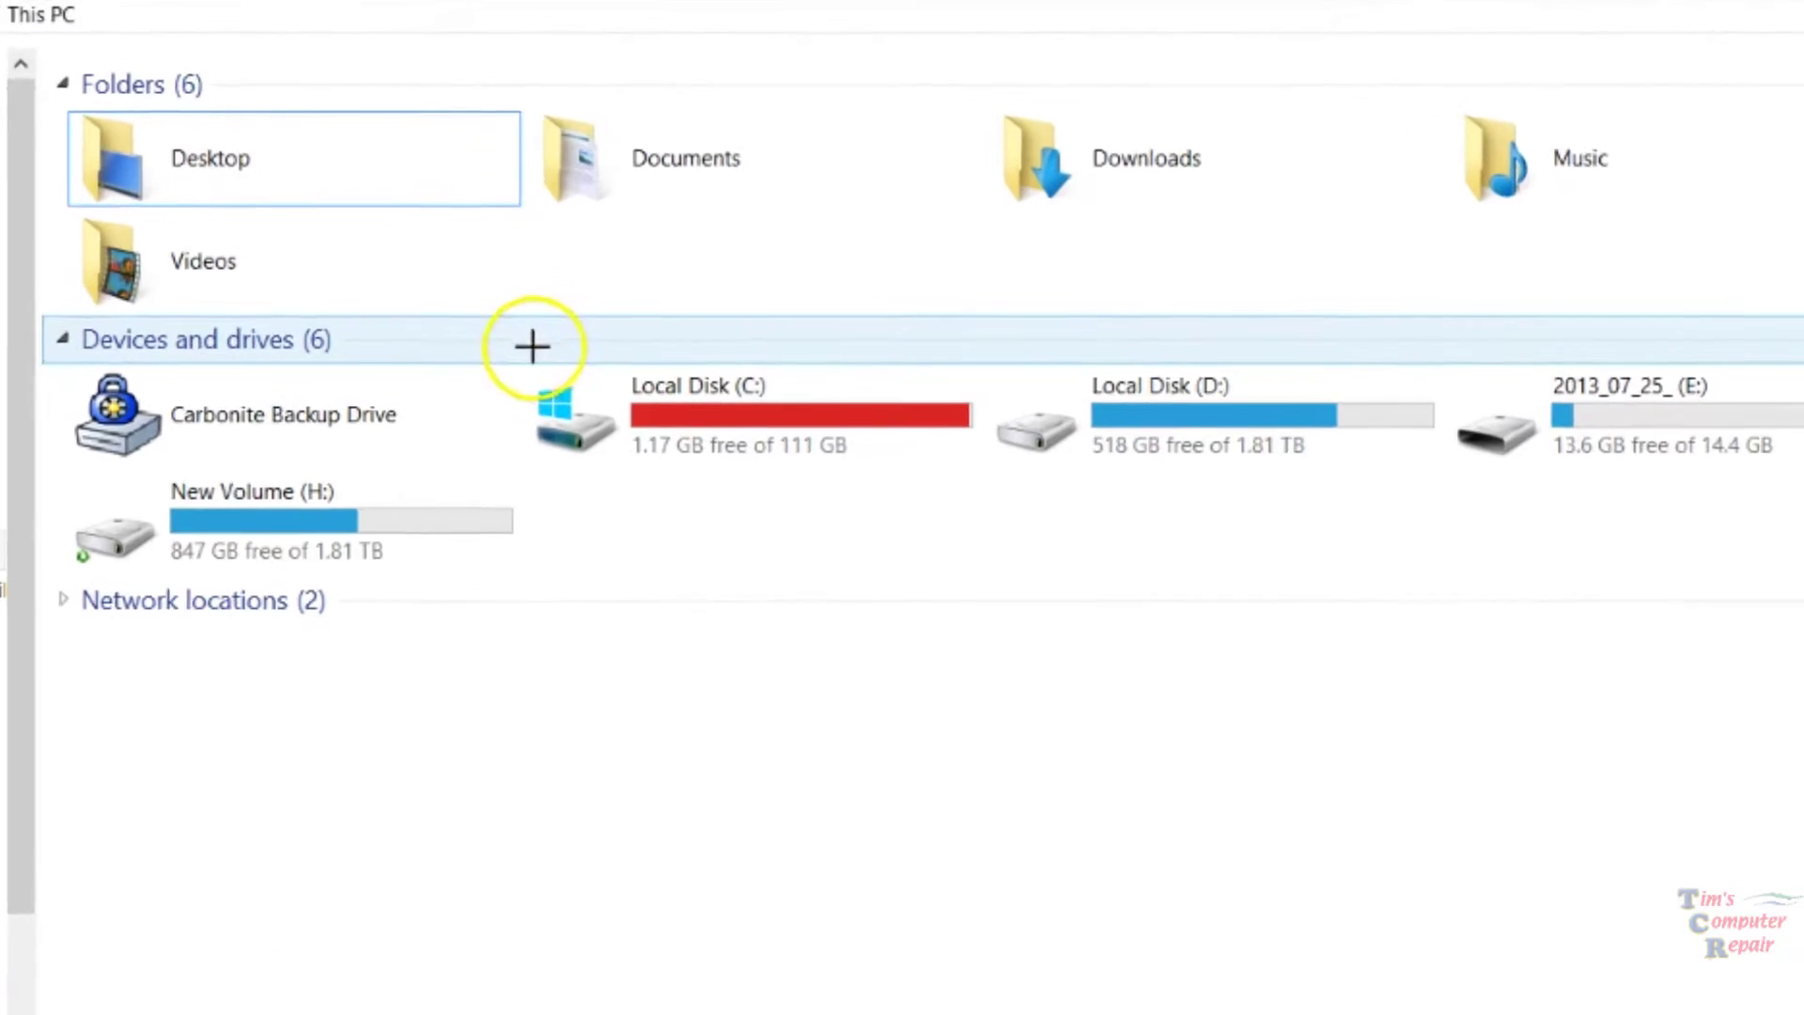
pyautogui.moveTo(509, 366)
pyautogui.mouseDown()
pyautogui.moveTo(621, 430)
pyautogui.moveTo(1015, 489)
pyautogui.mouseUp()
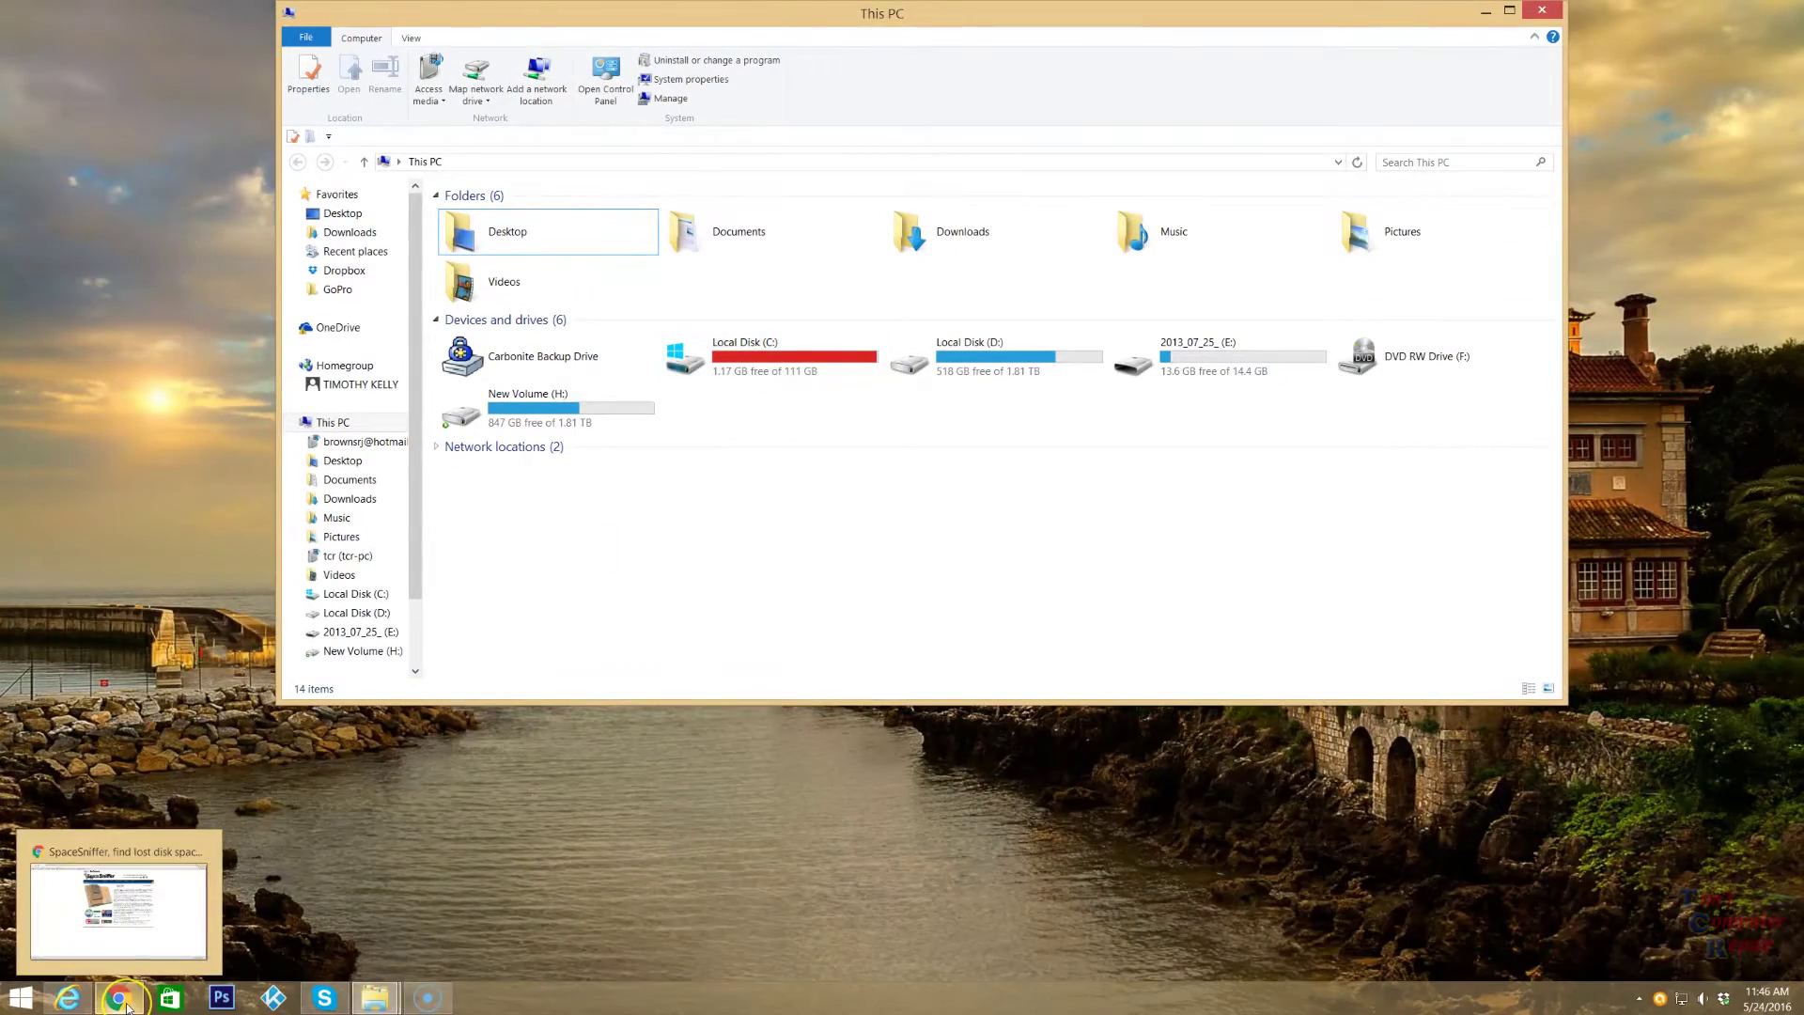
pyautogui.click(128, 1006)
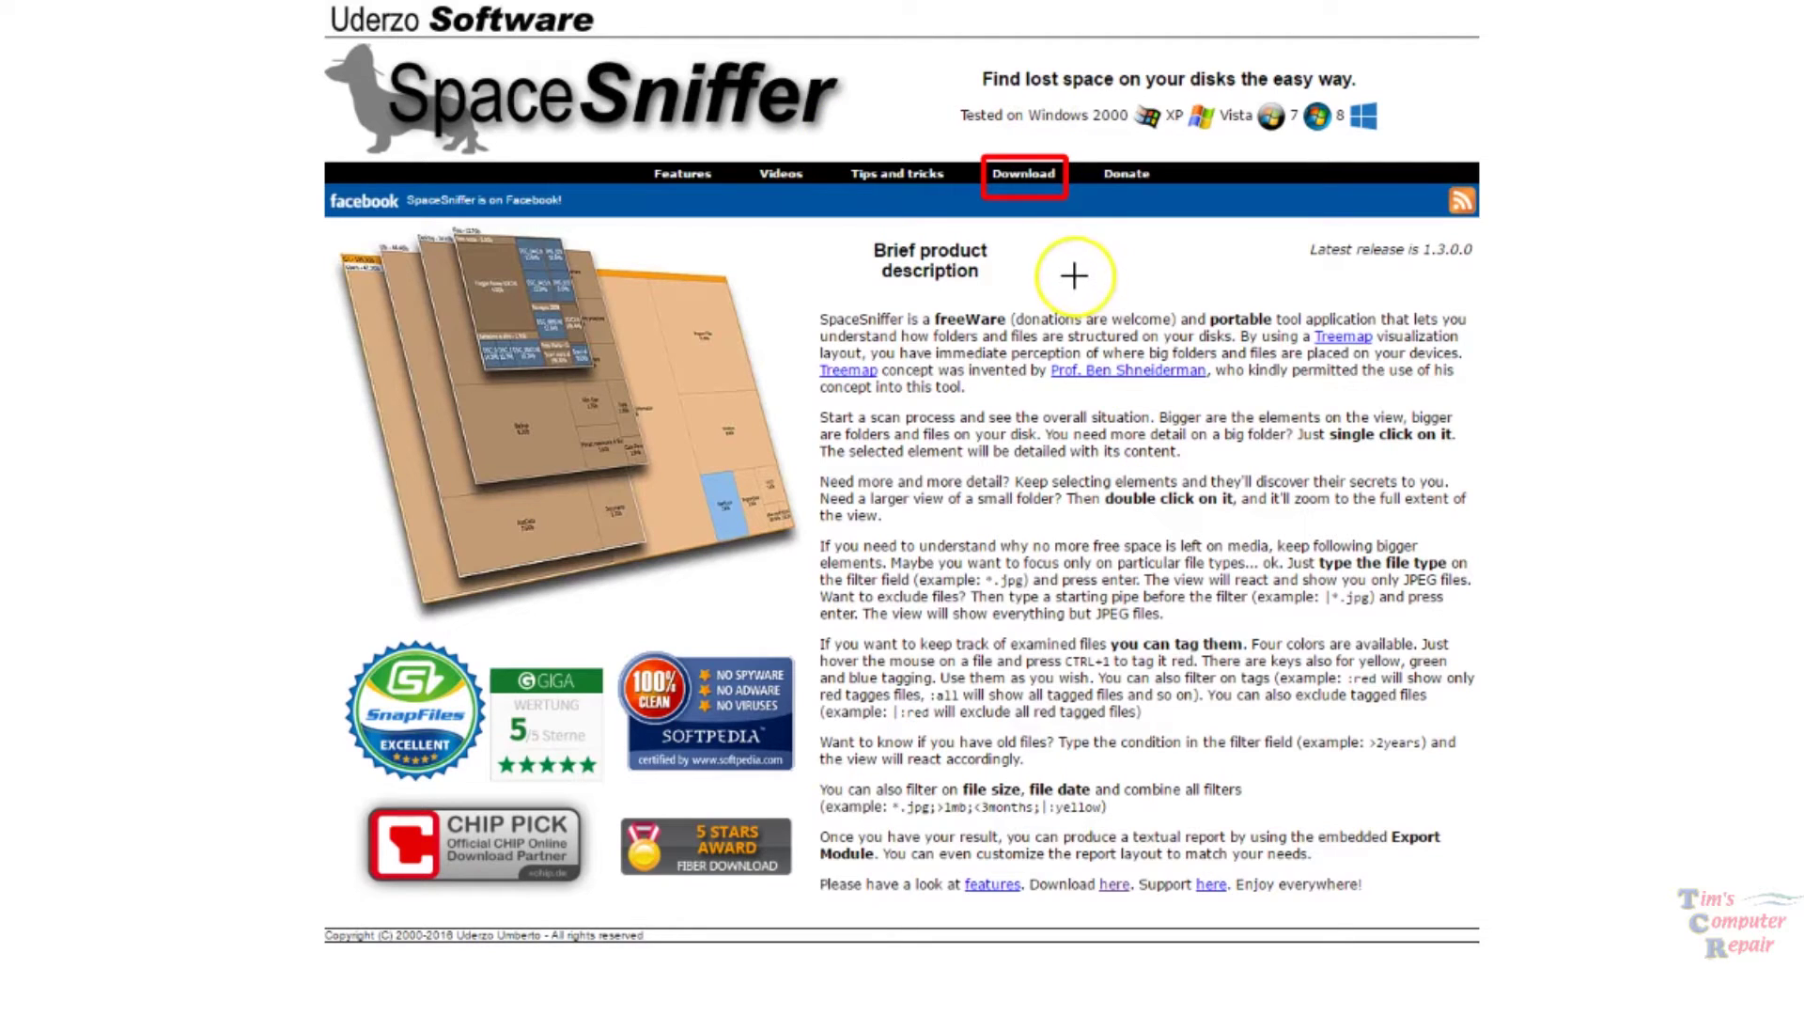
# Get the SpaceSniffer zip from its download page, then switch to File Explorer
pyautogui.click(1023, 197)
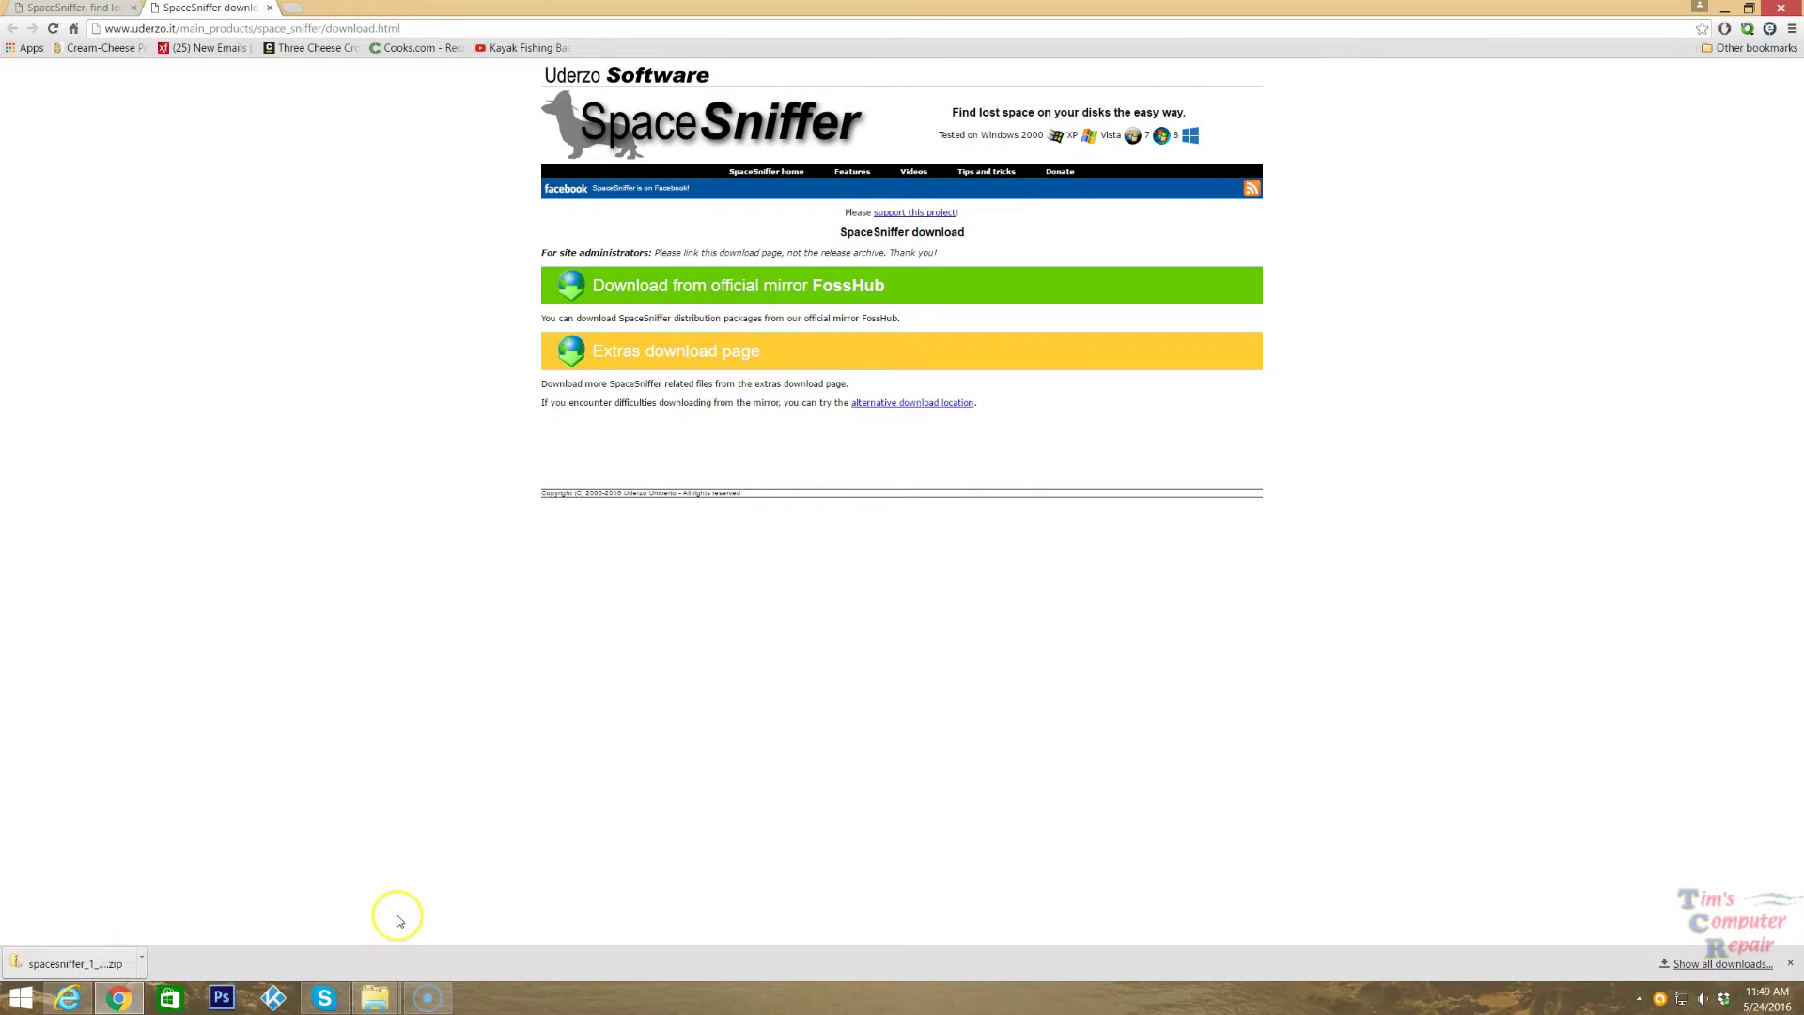
pyautogui.click(374, 998)
# Run SpaceSniffer.exe from the spacesniffer_1_3_0_0 folder as administrator
pyautogui.click(443, 933)
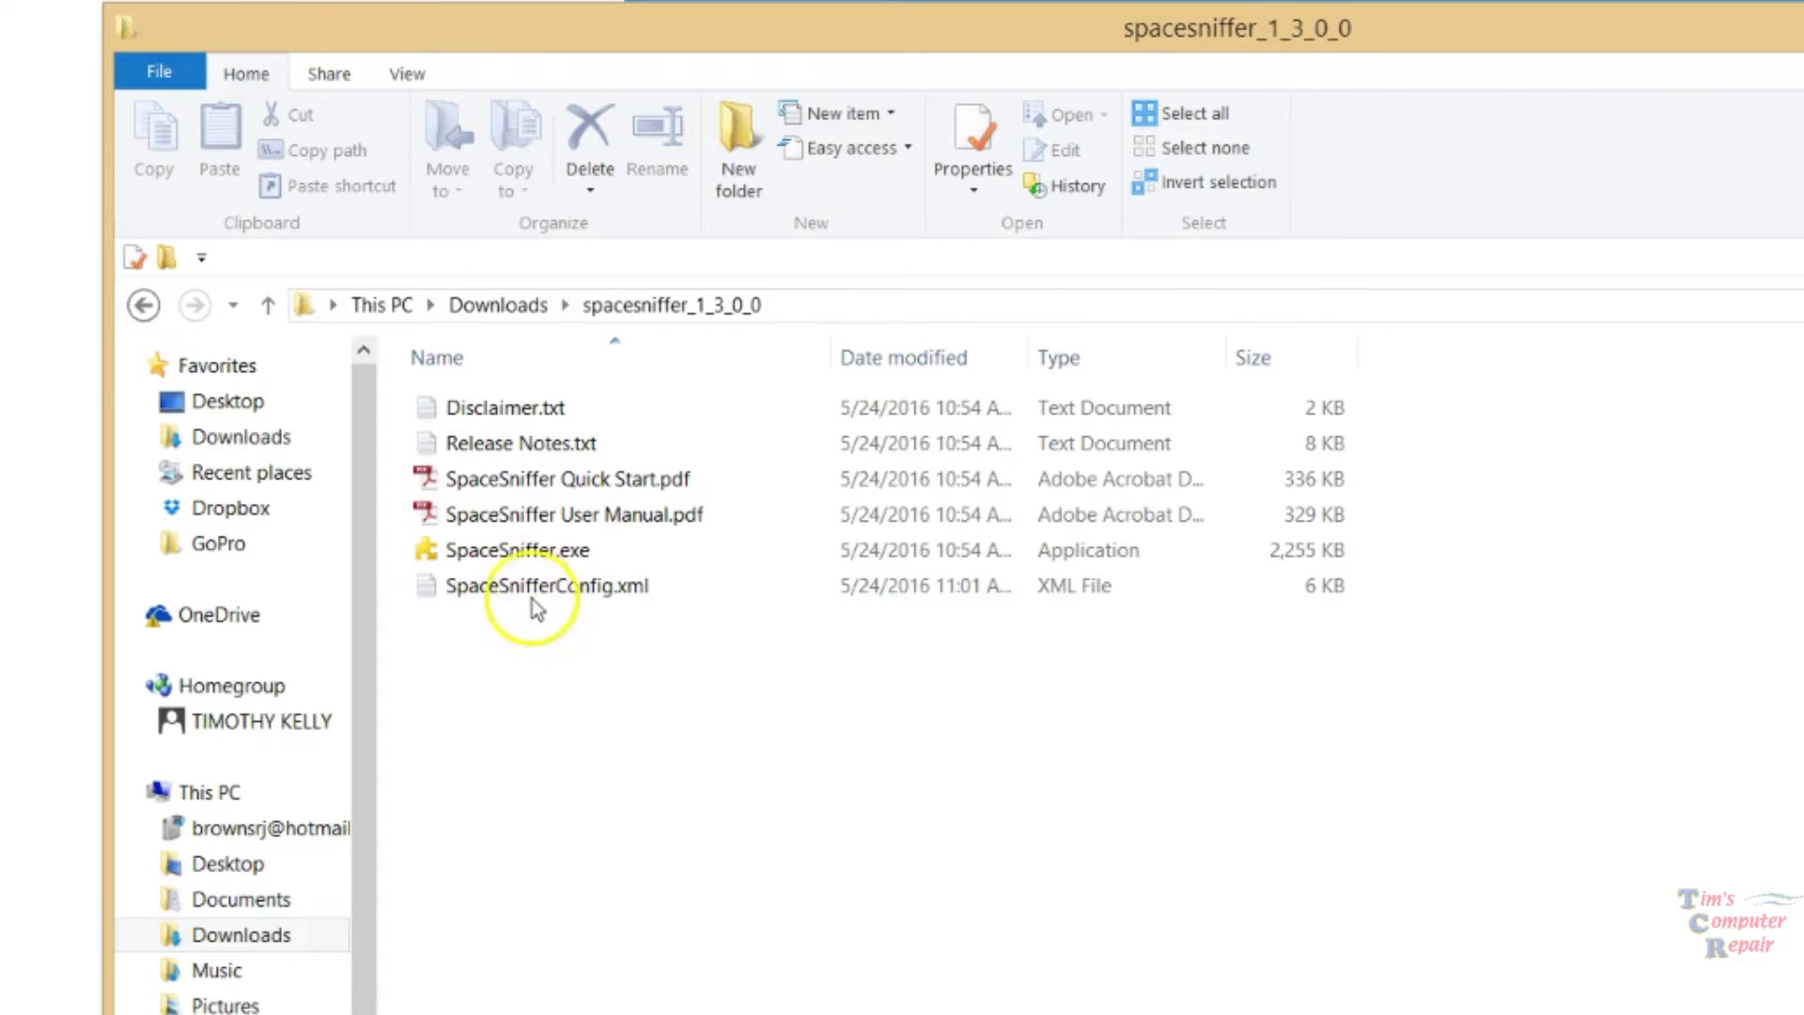
pyautogui.click(441, 556)
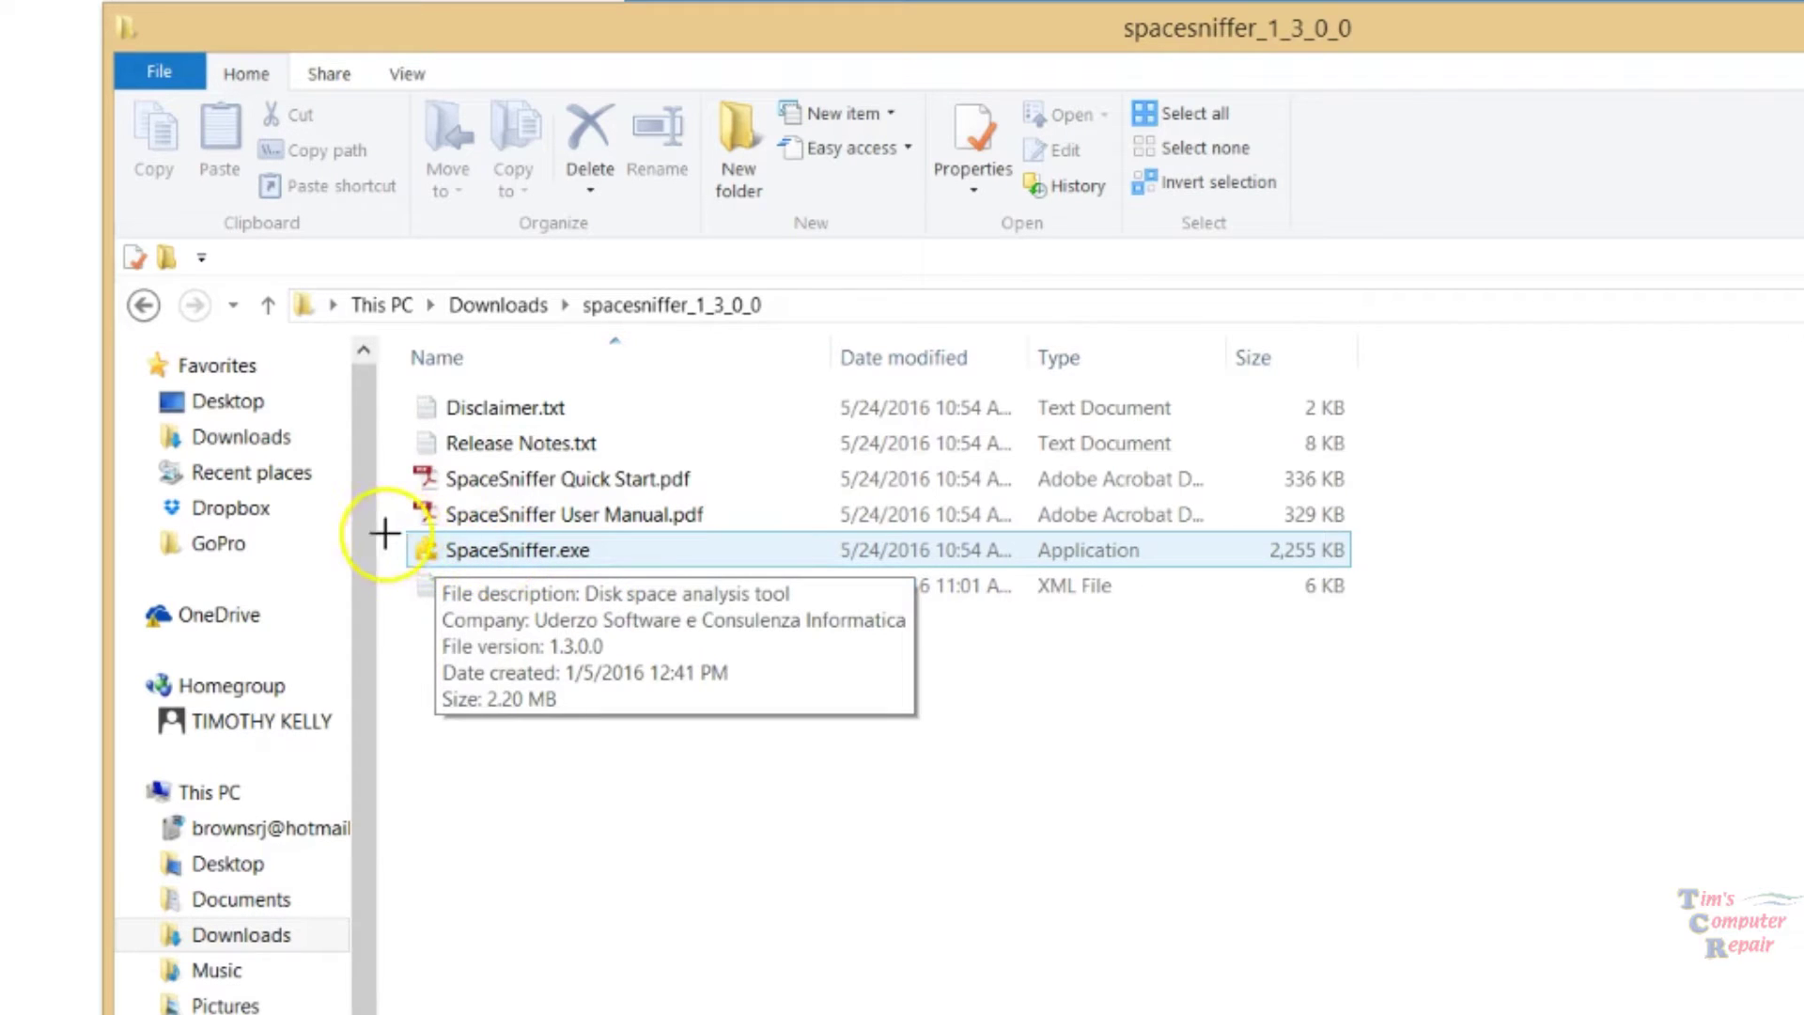
pyautogui.moveTo(399, 556); pyautogui.dragTo(608, 577)
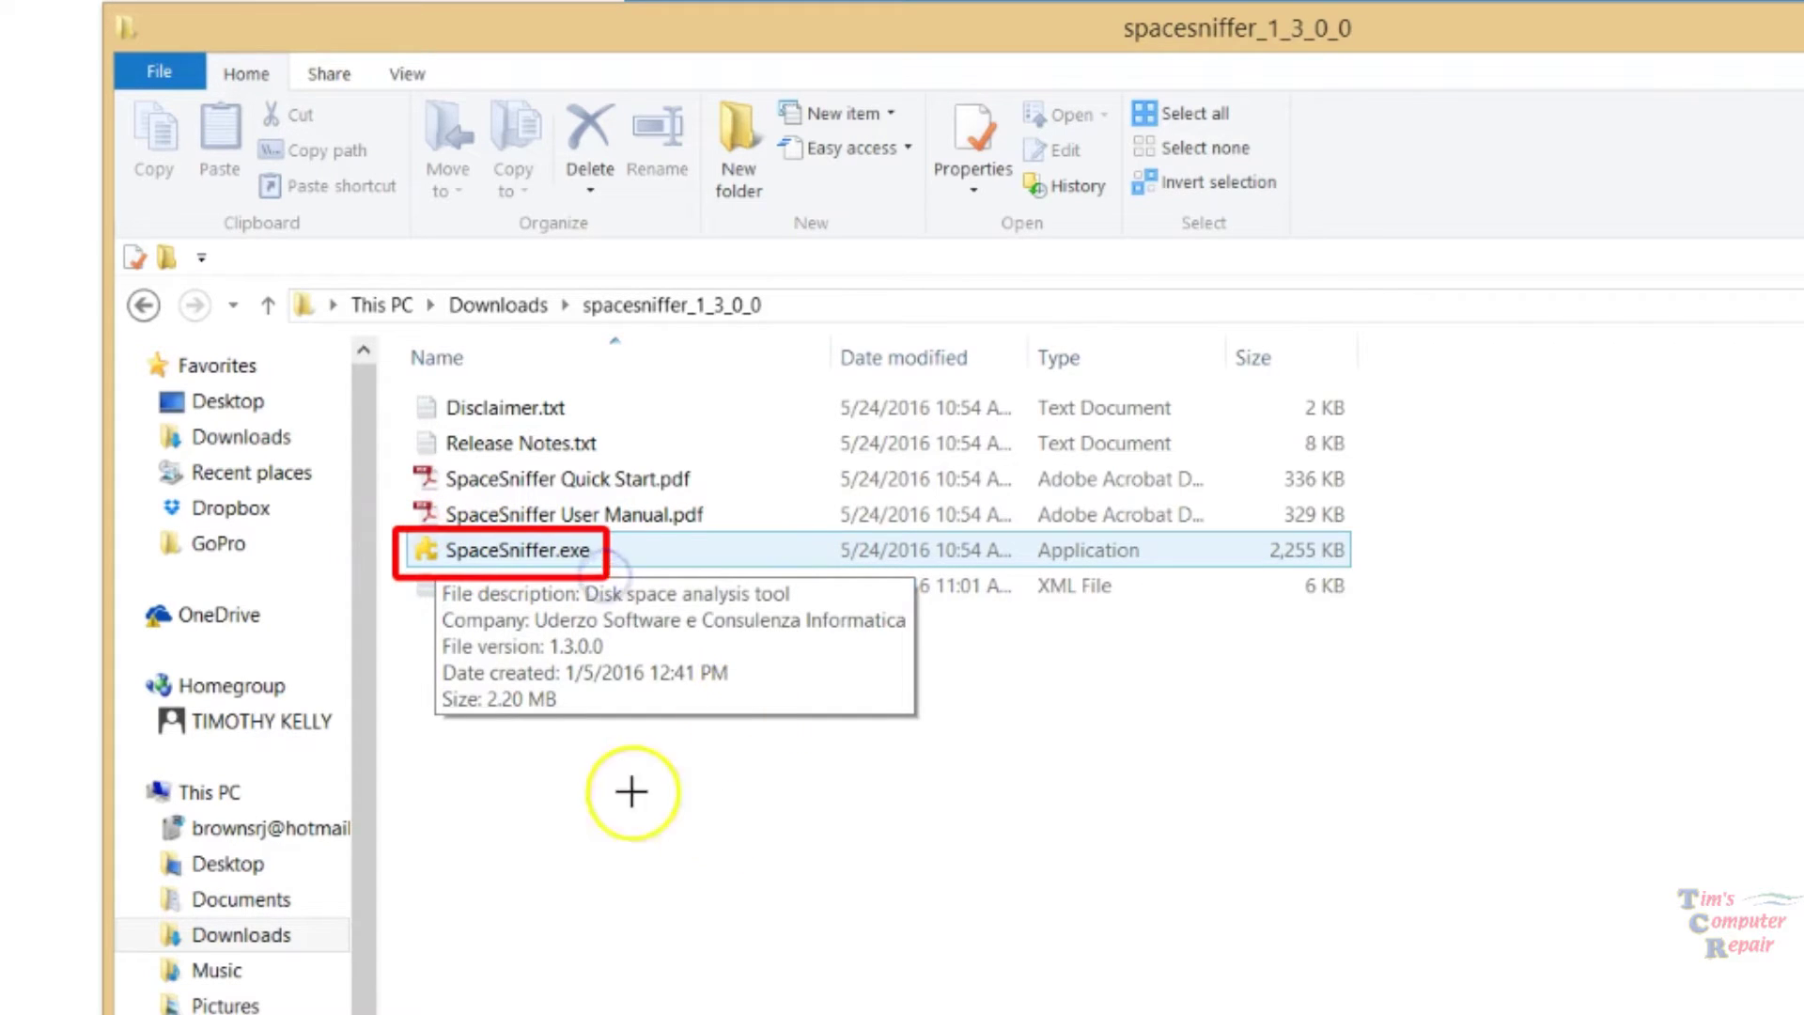
pyautogui.click(512, 553)
pyautogui.rightClick(512, 552)
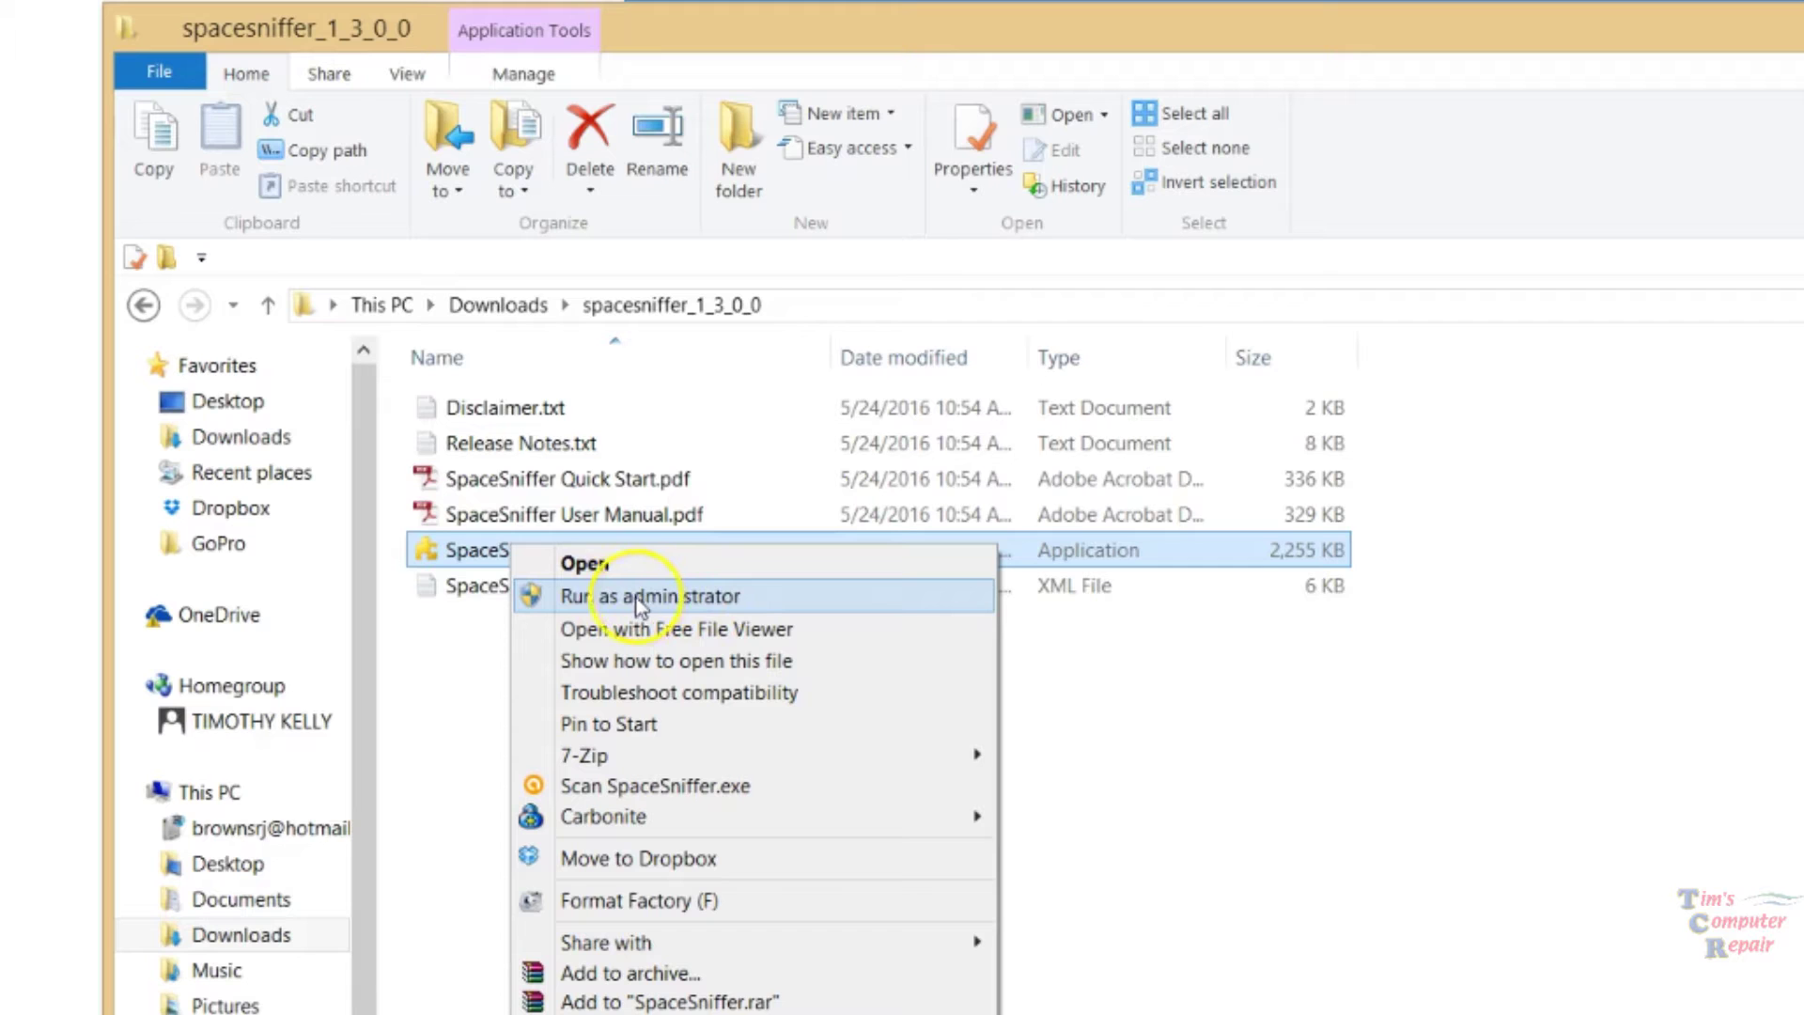
pyautogui.click(592, 599)
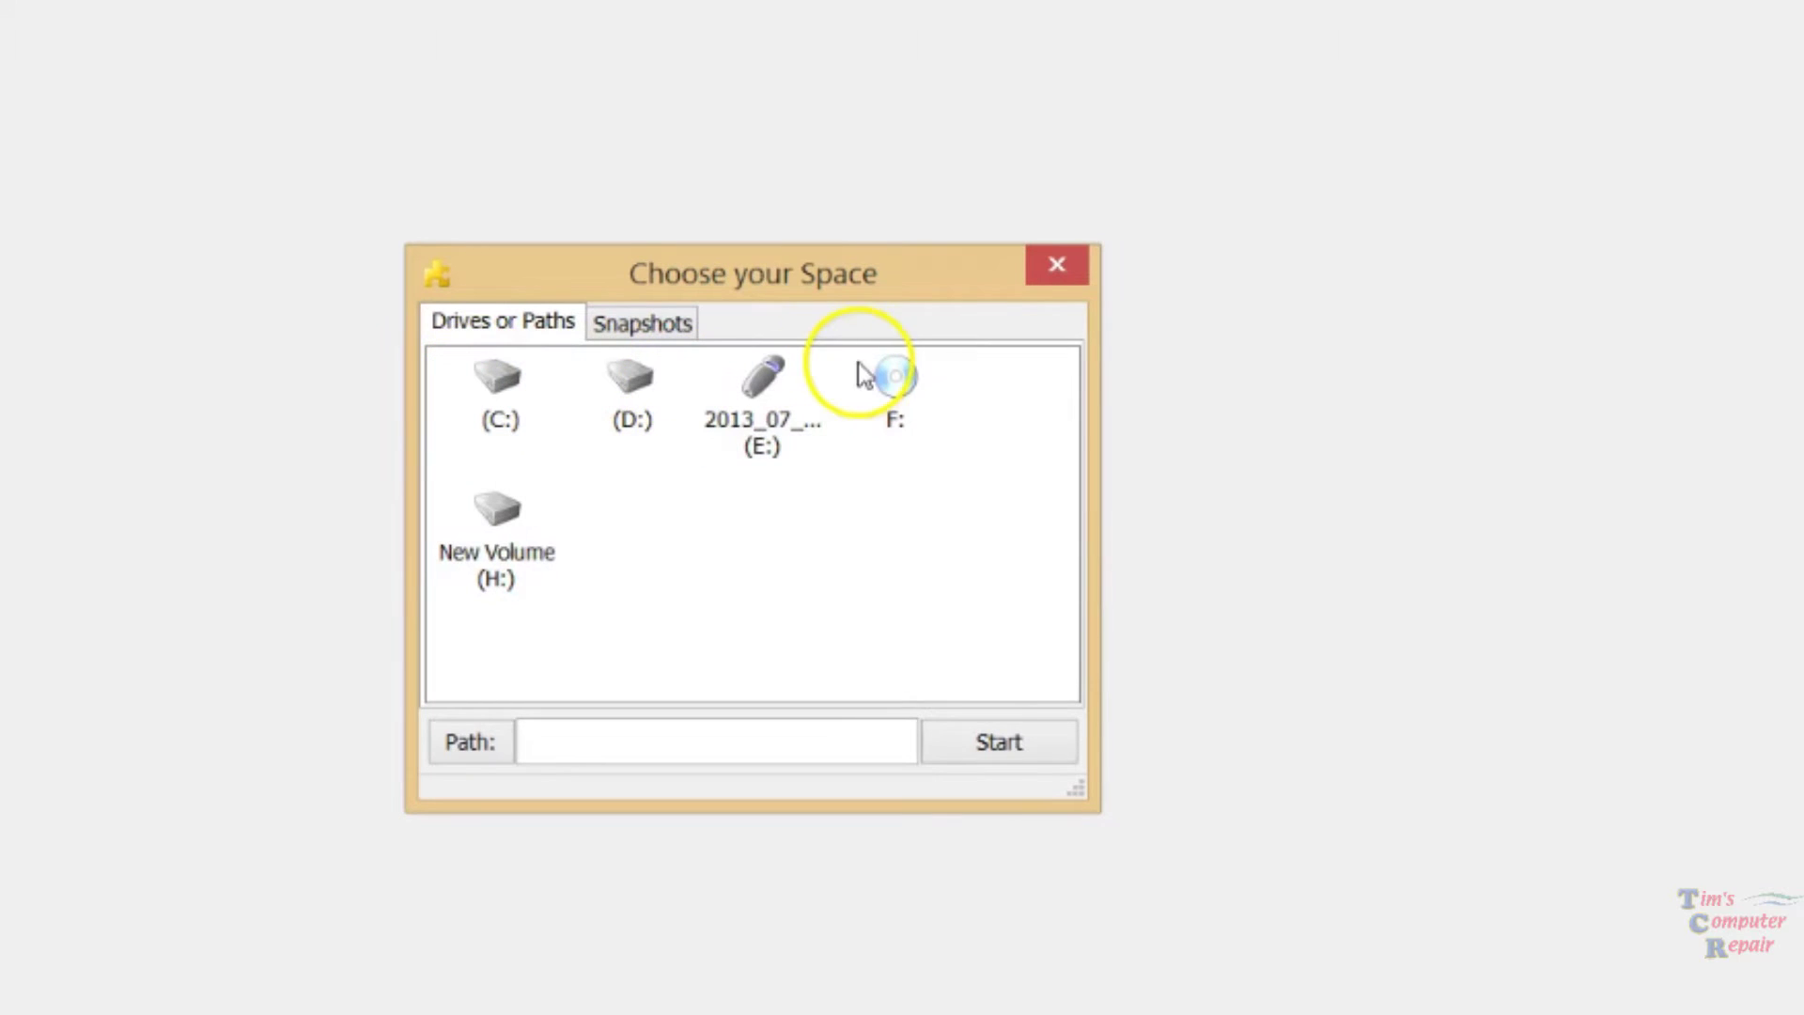
# Pick drive (C:) in the Choose your Space dialog and start the scan
pyautogui.click(505, 393)
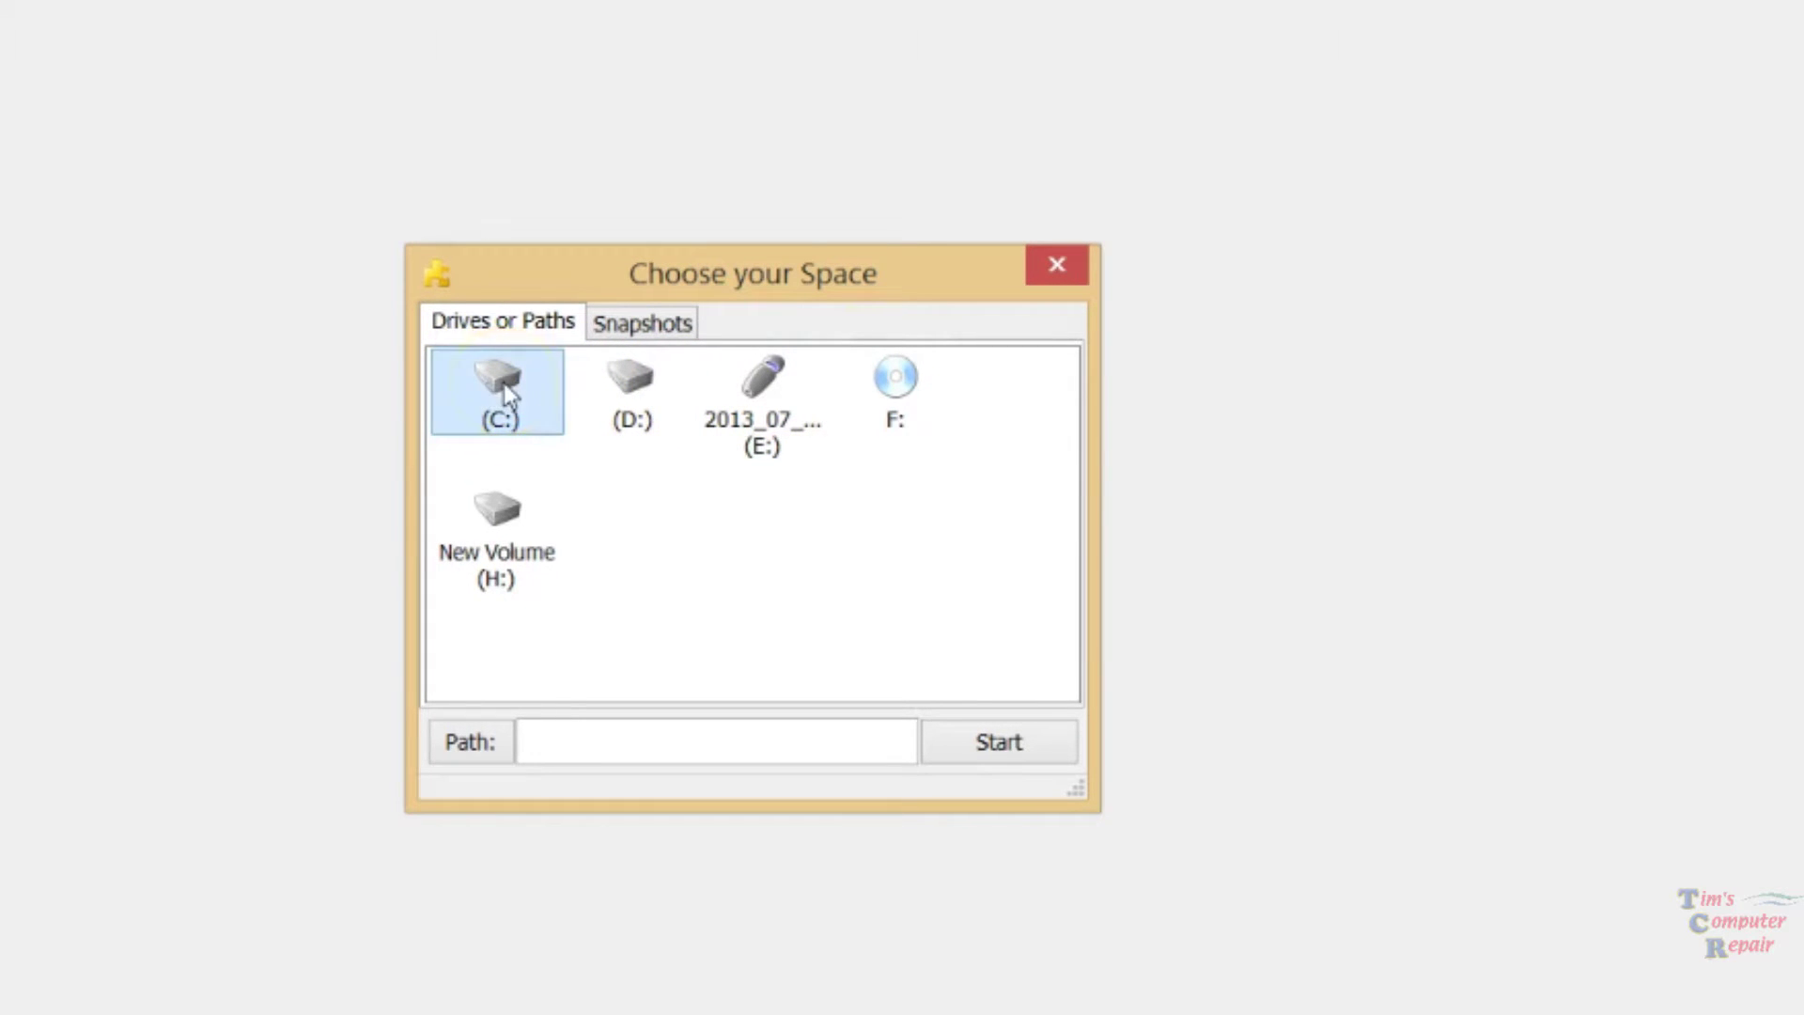
pyautogui.click(994, 744)
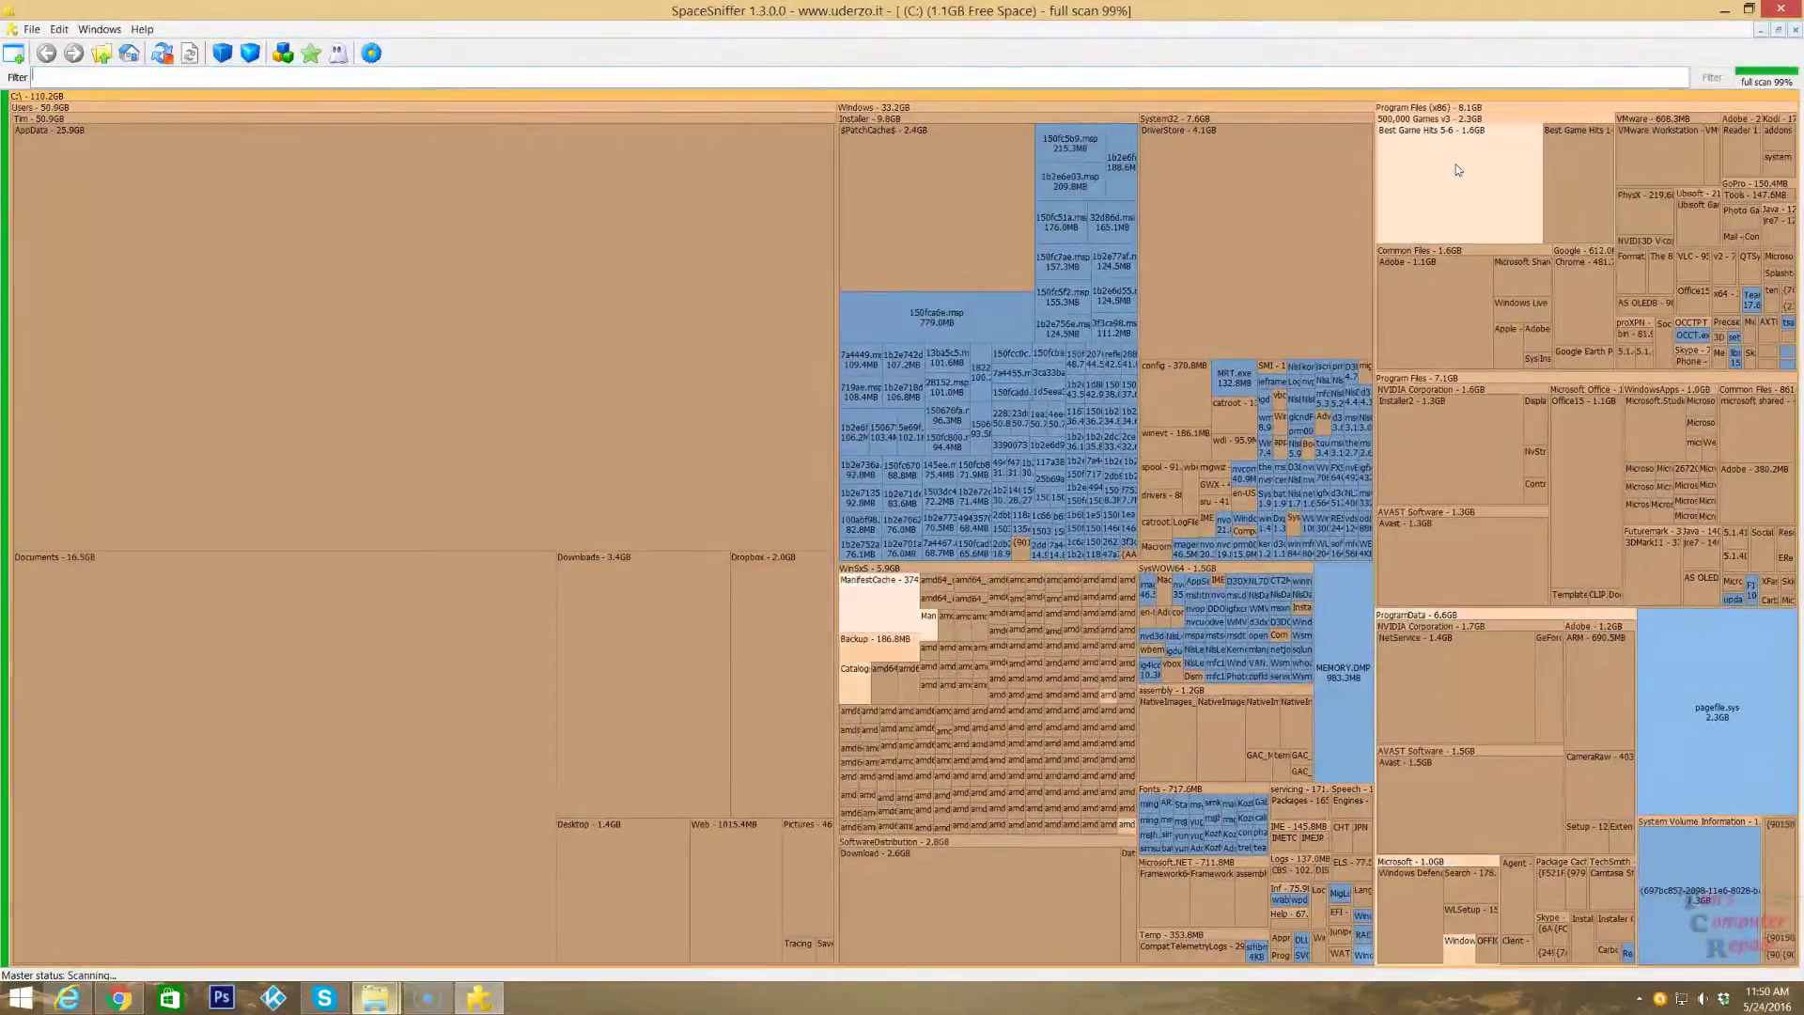
# Read the sizes of Best Game Hits 5-6, Documents, Downloads, DriverStore, $PatchCache$, AppData and Windows
pyautogui.click(1490, 198)
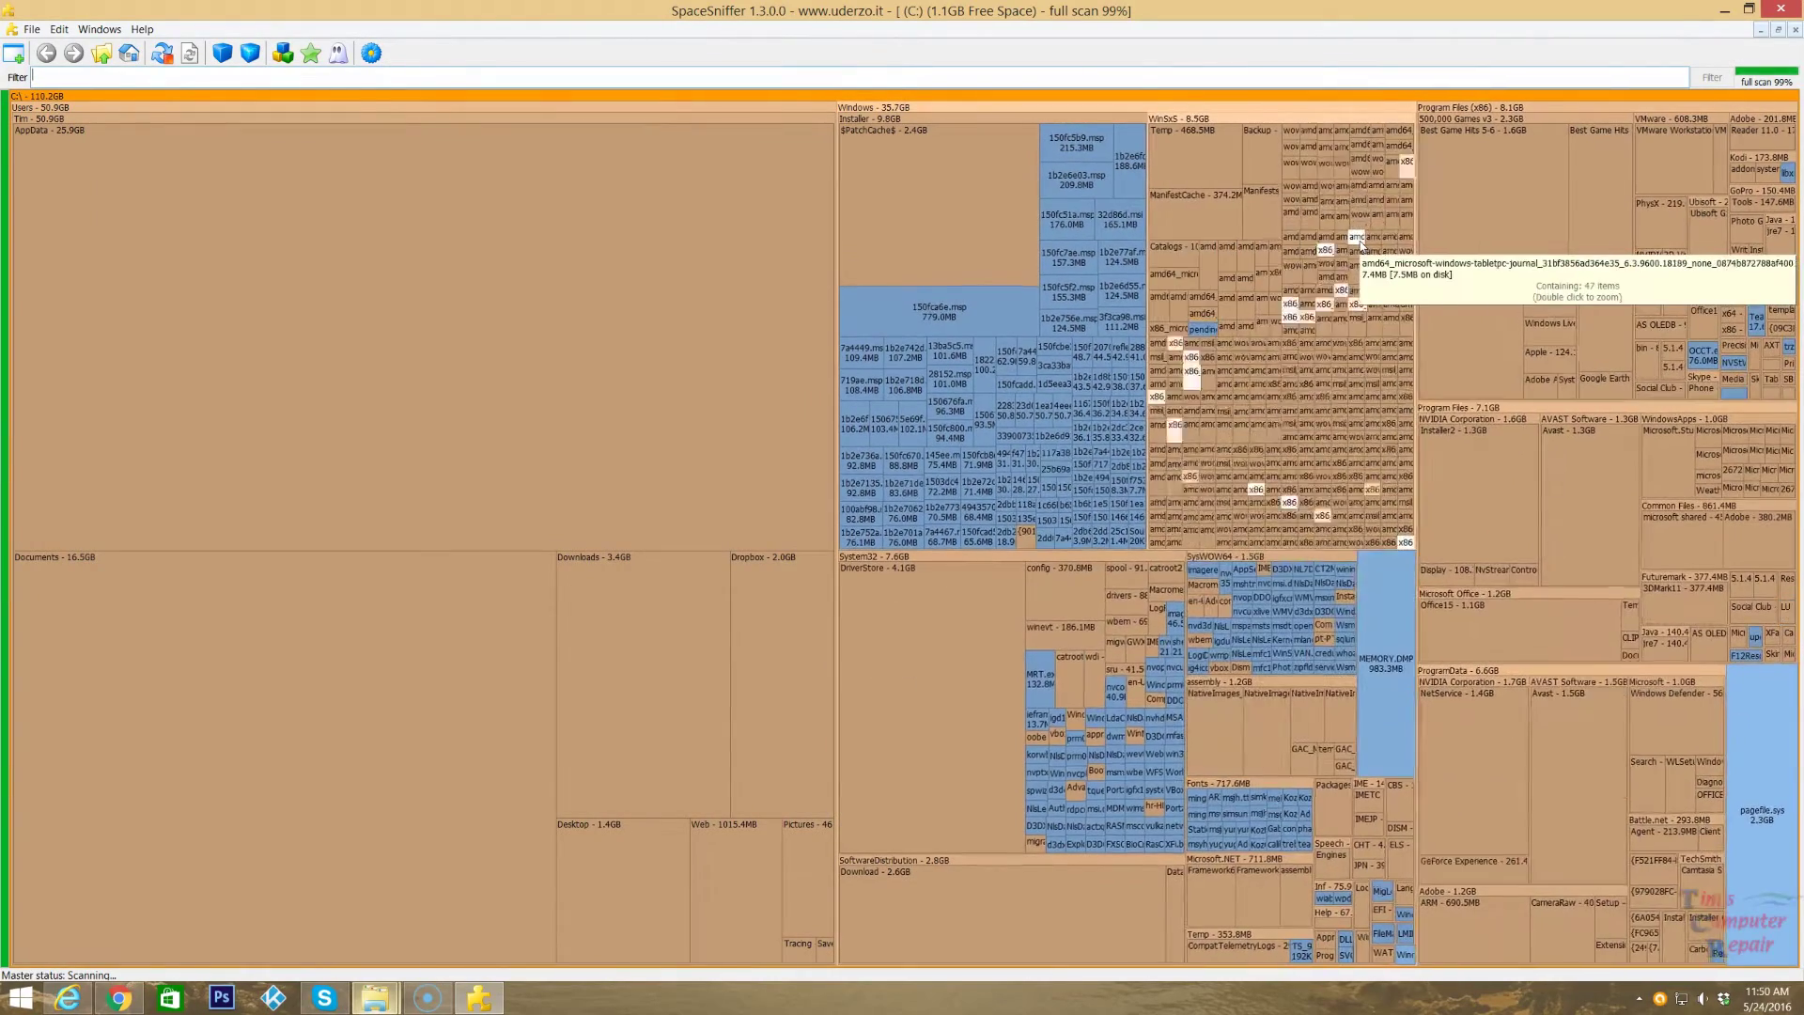
pyautogui.click(1501, 191)
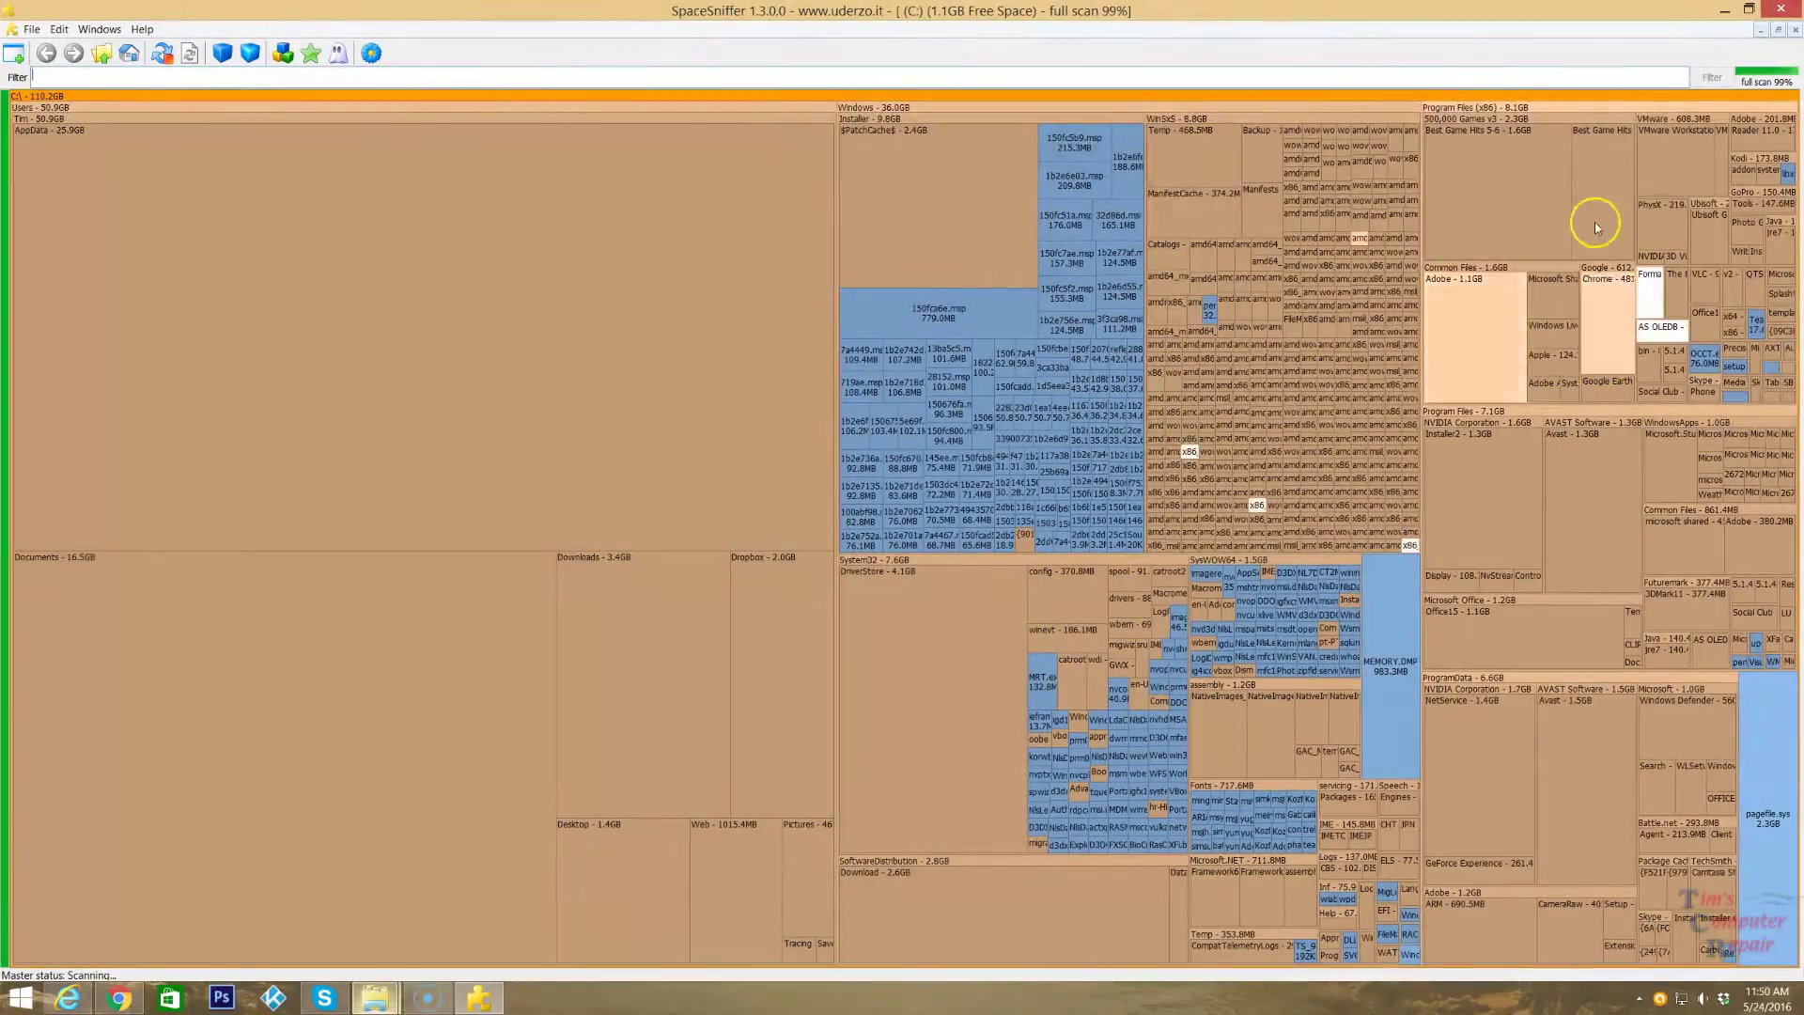
pyautogui.click(362, 712)
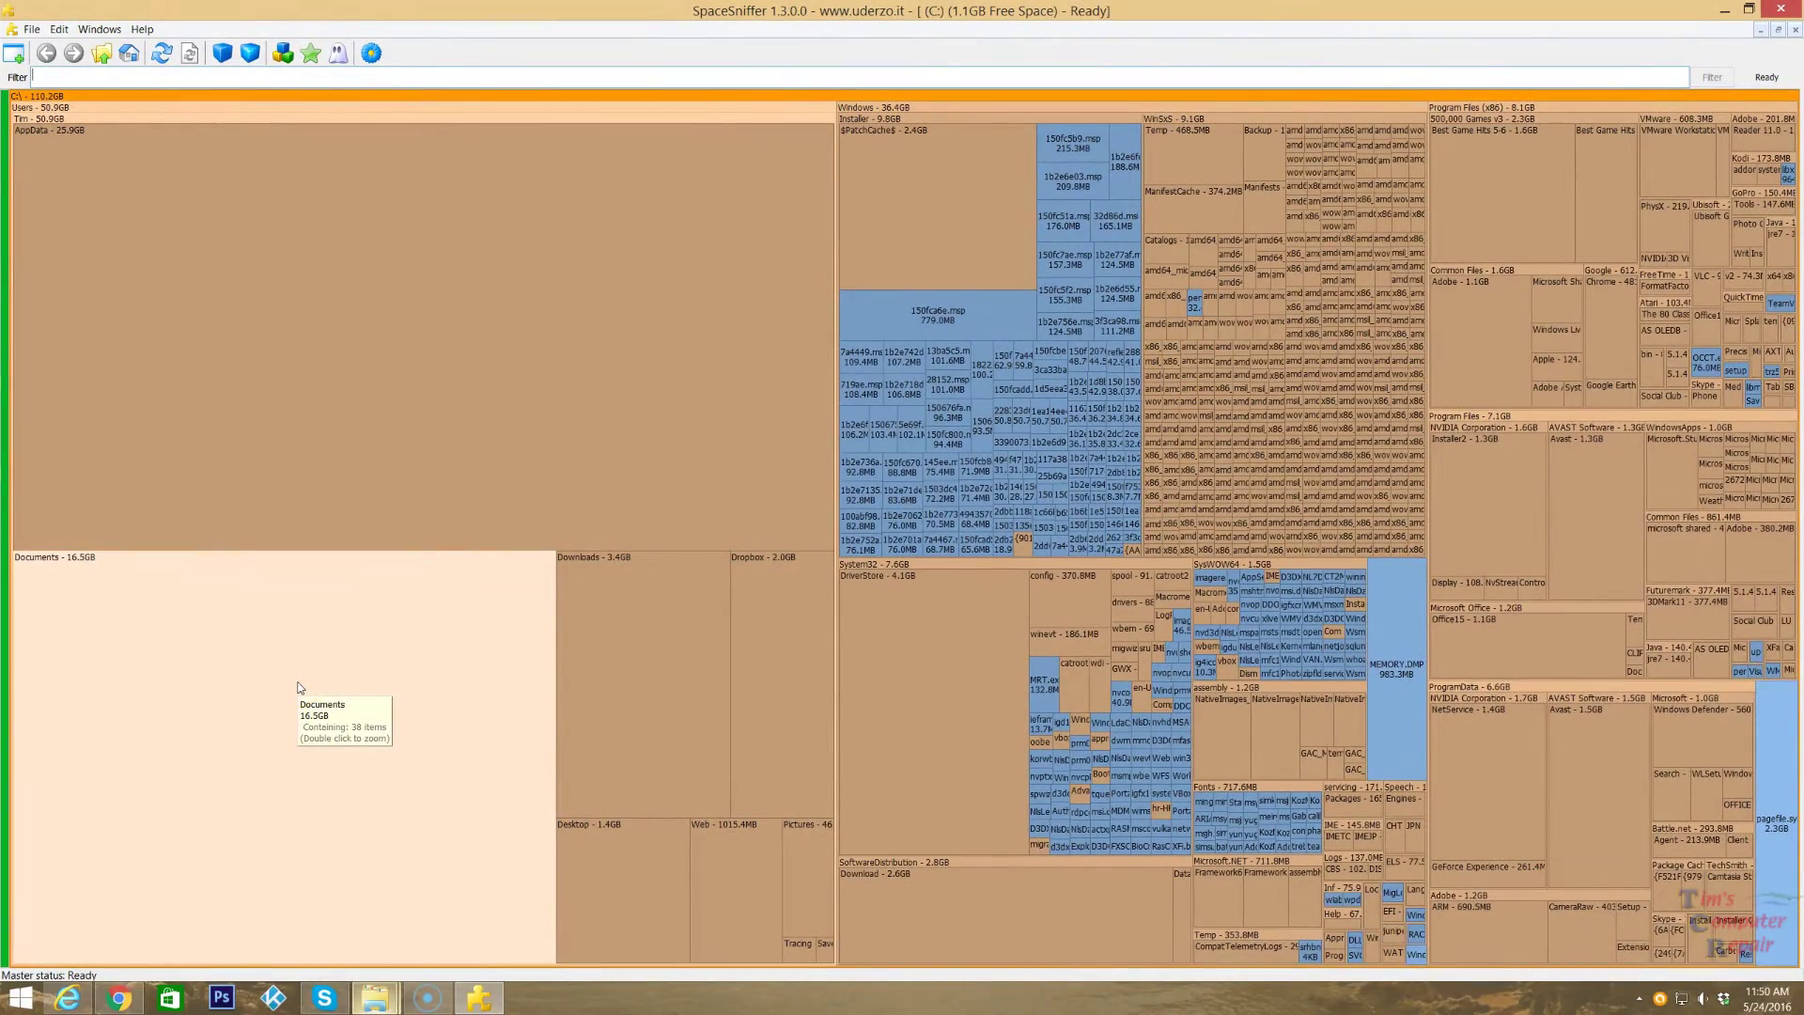
pyautogui.click(685, 703)
pyautogui.click(872, 652)
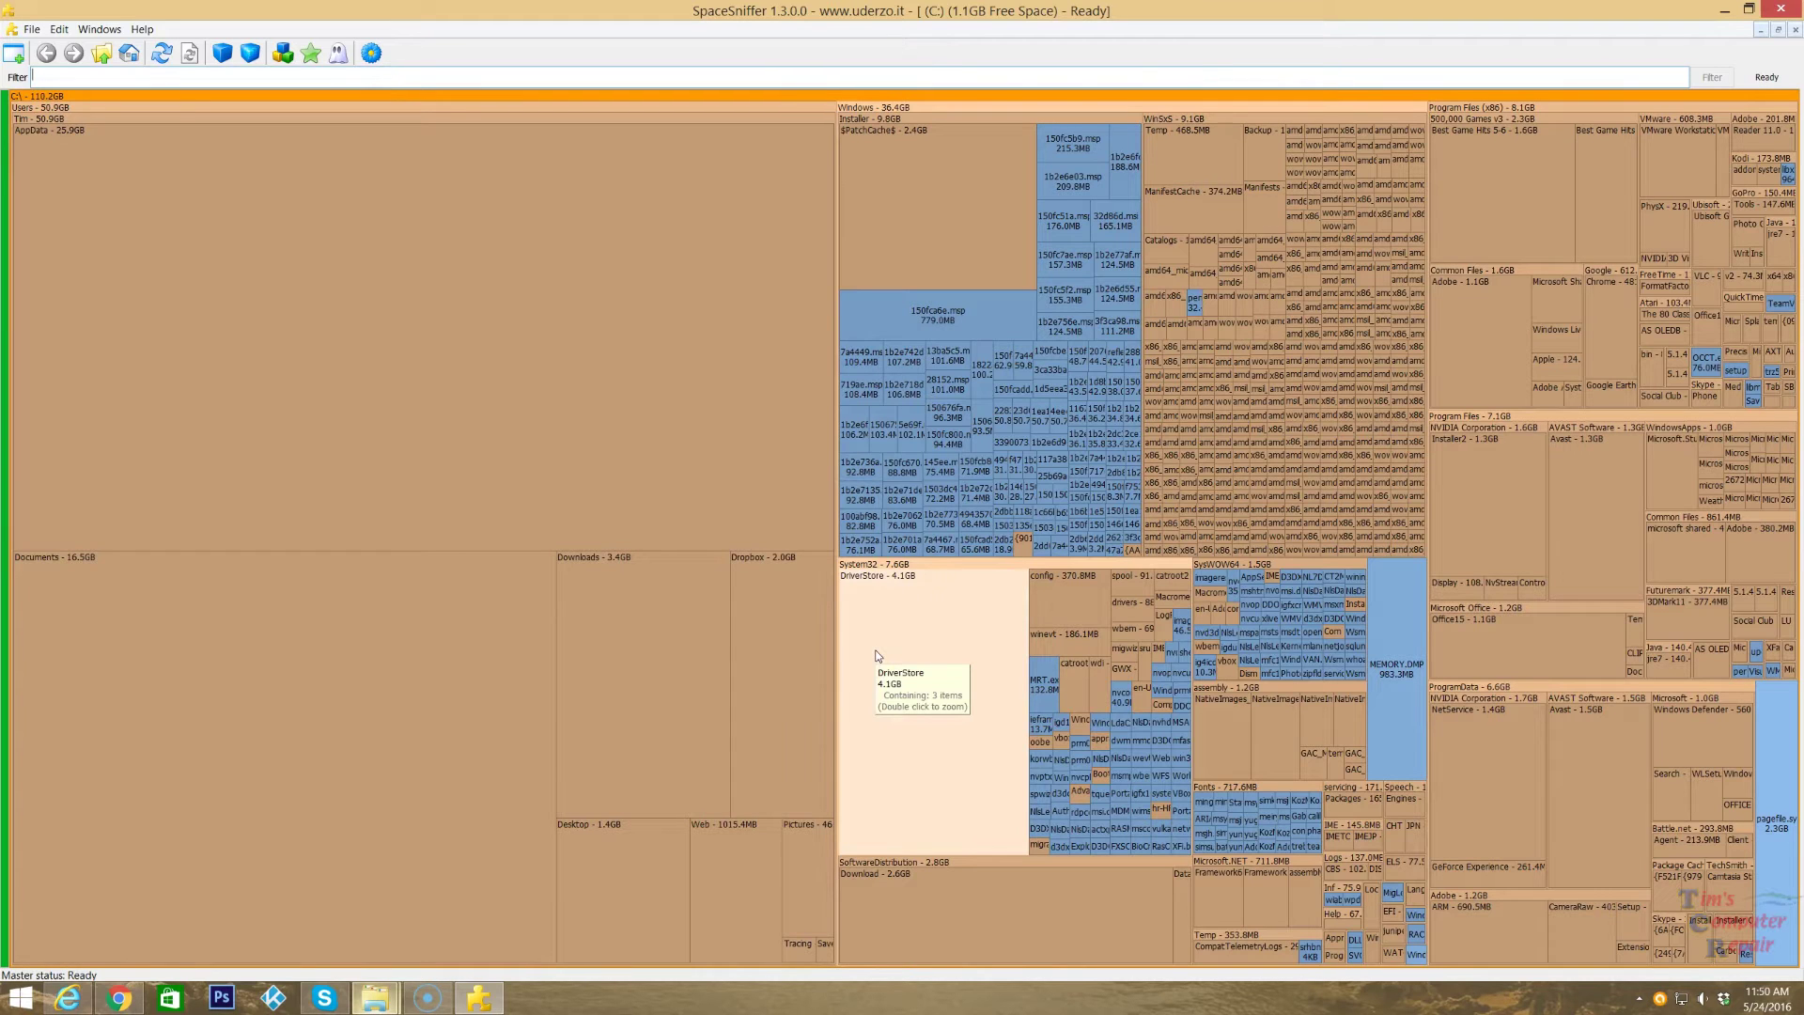
pyautogui.click(888, 188)
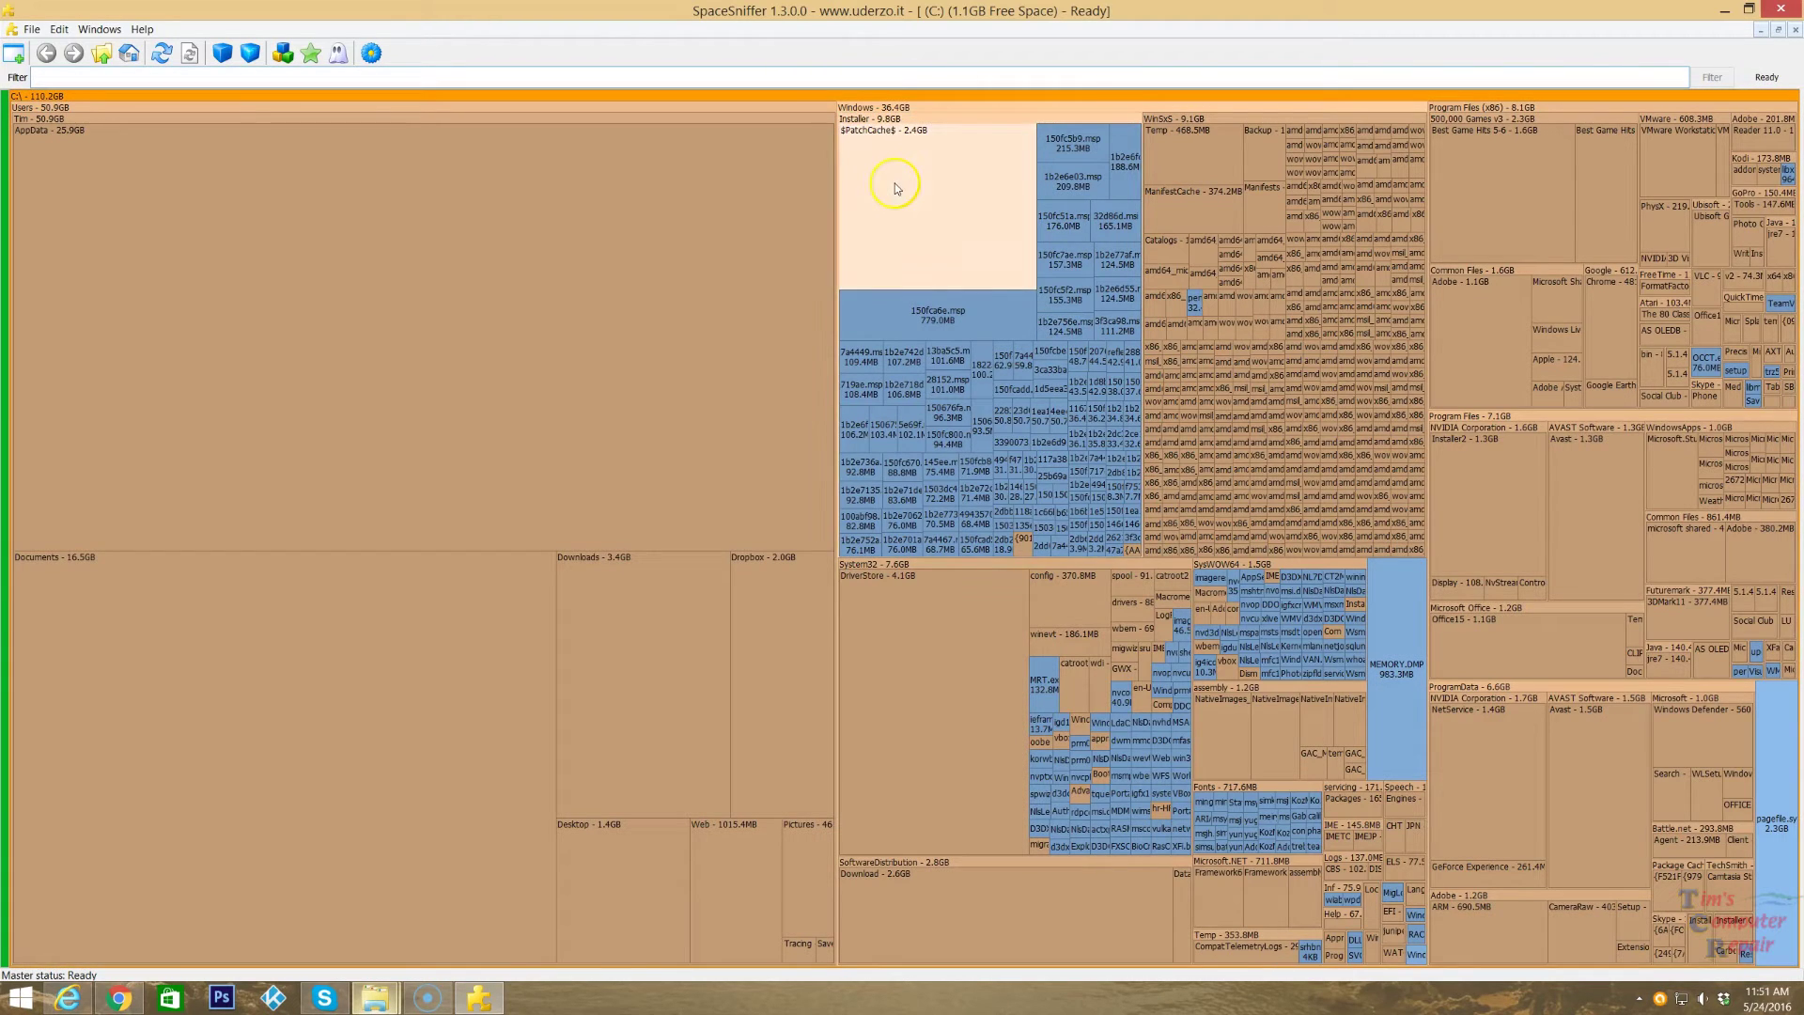
pyautogui.click(289, 329)
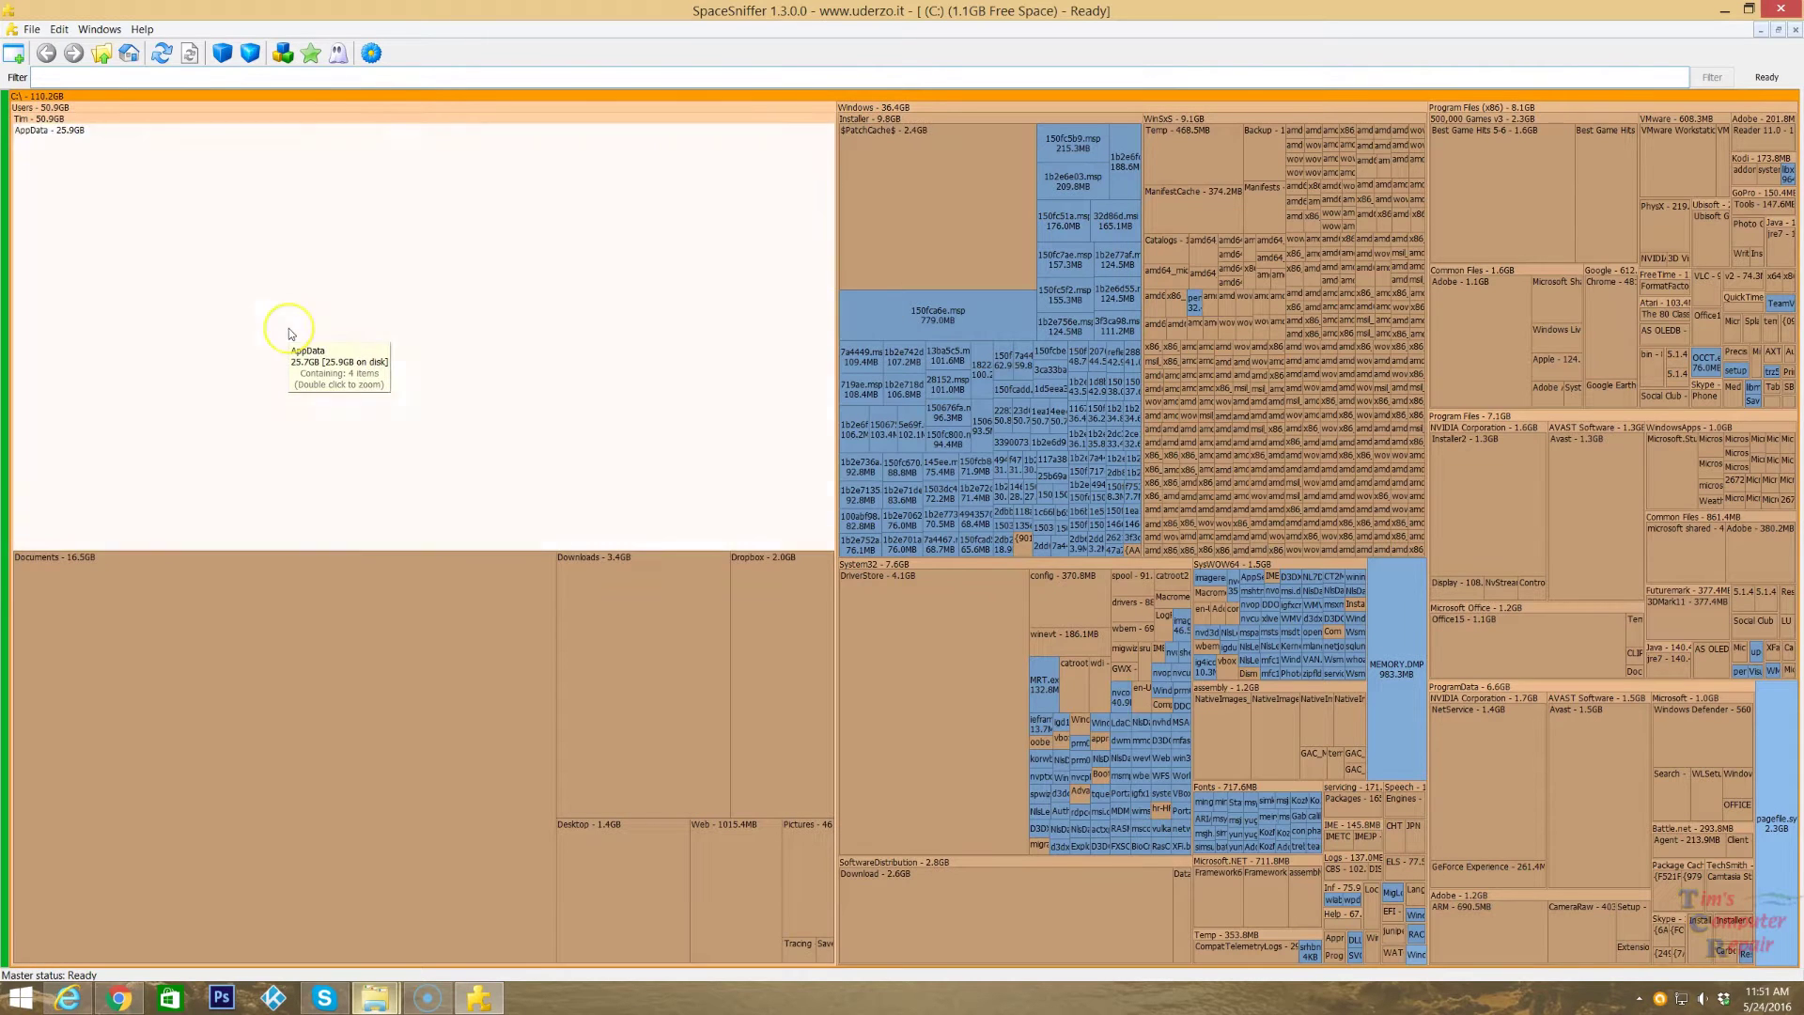
pyautogui.click(260, 717)
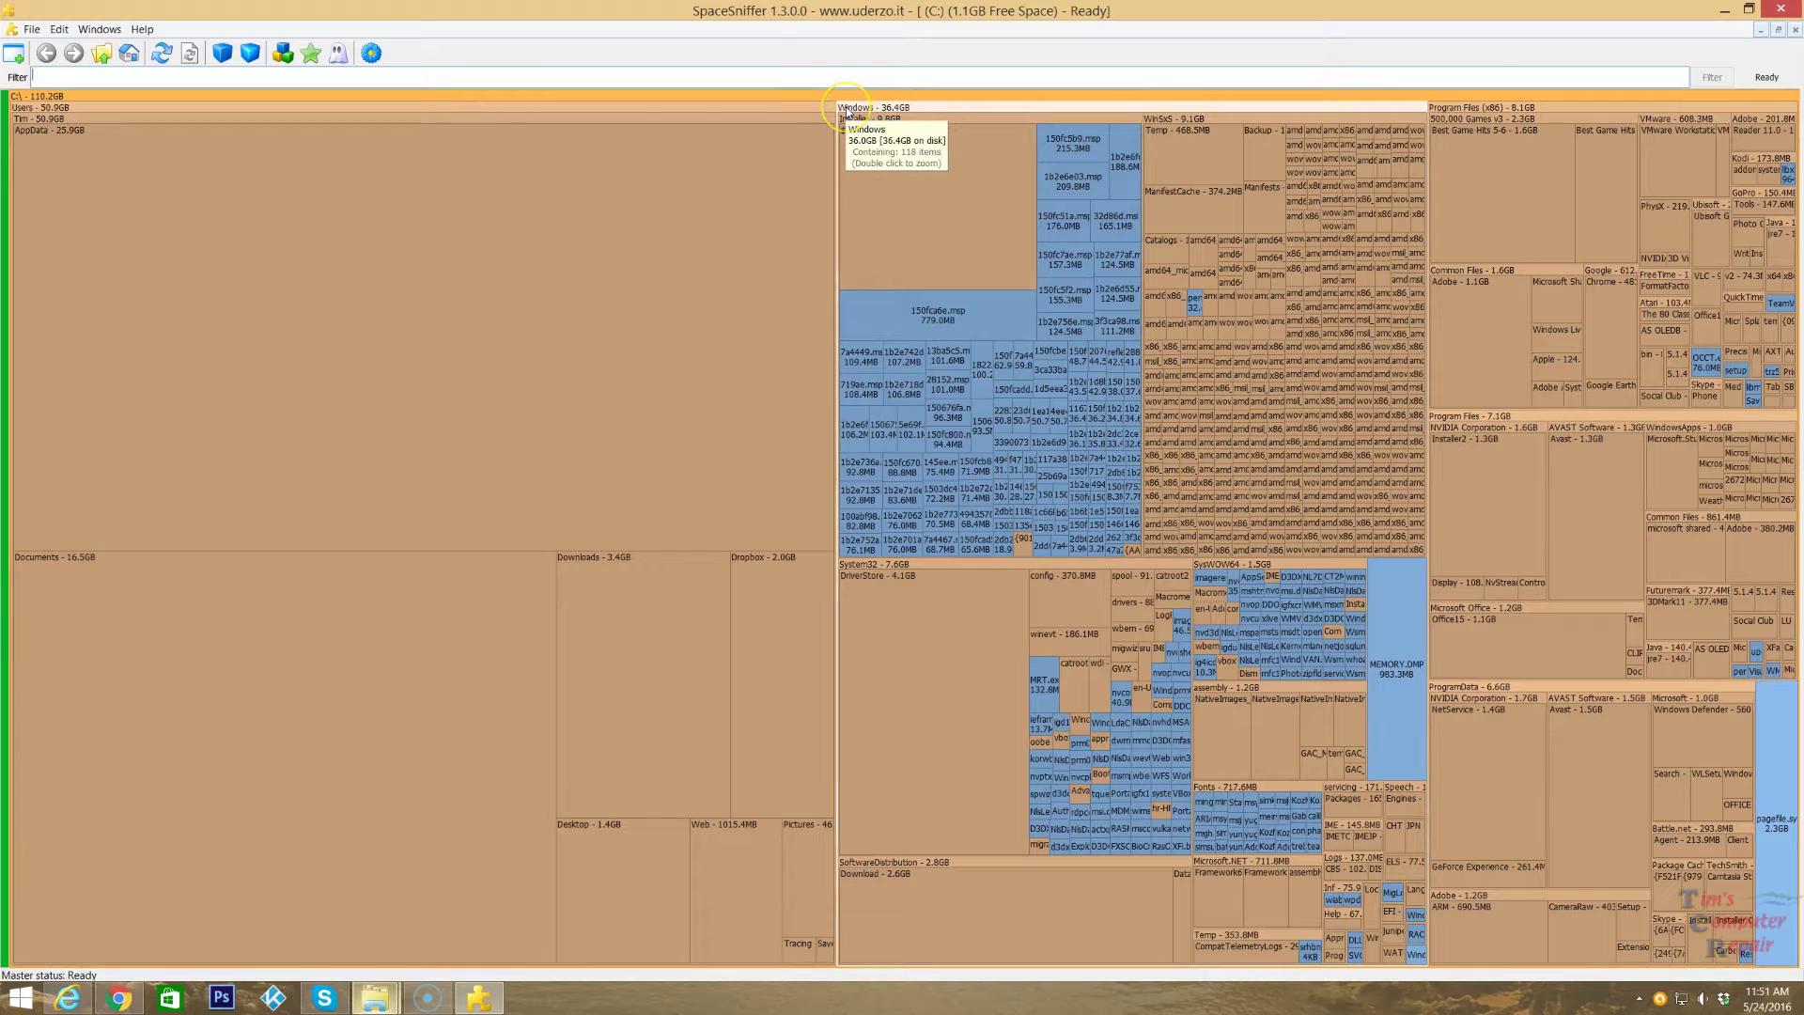
pyautogui.click(887, 109)
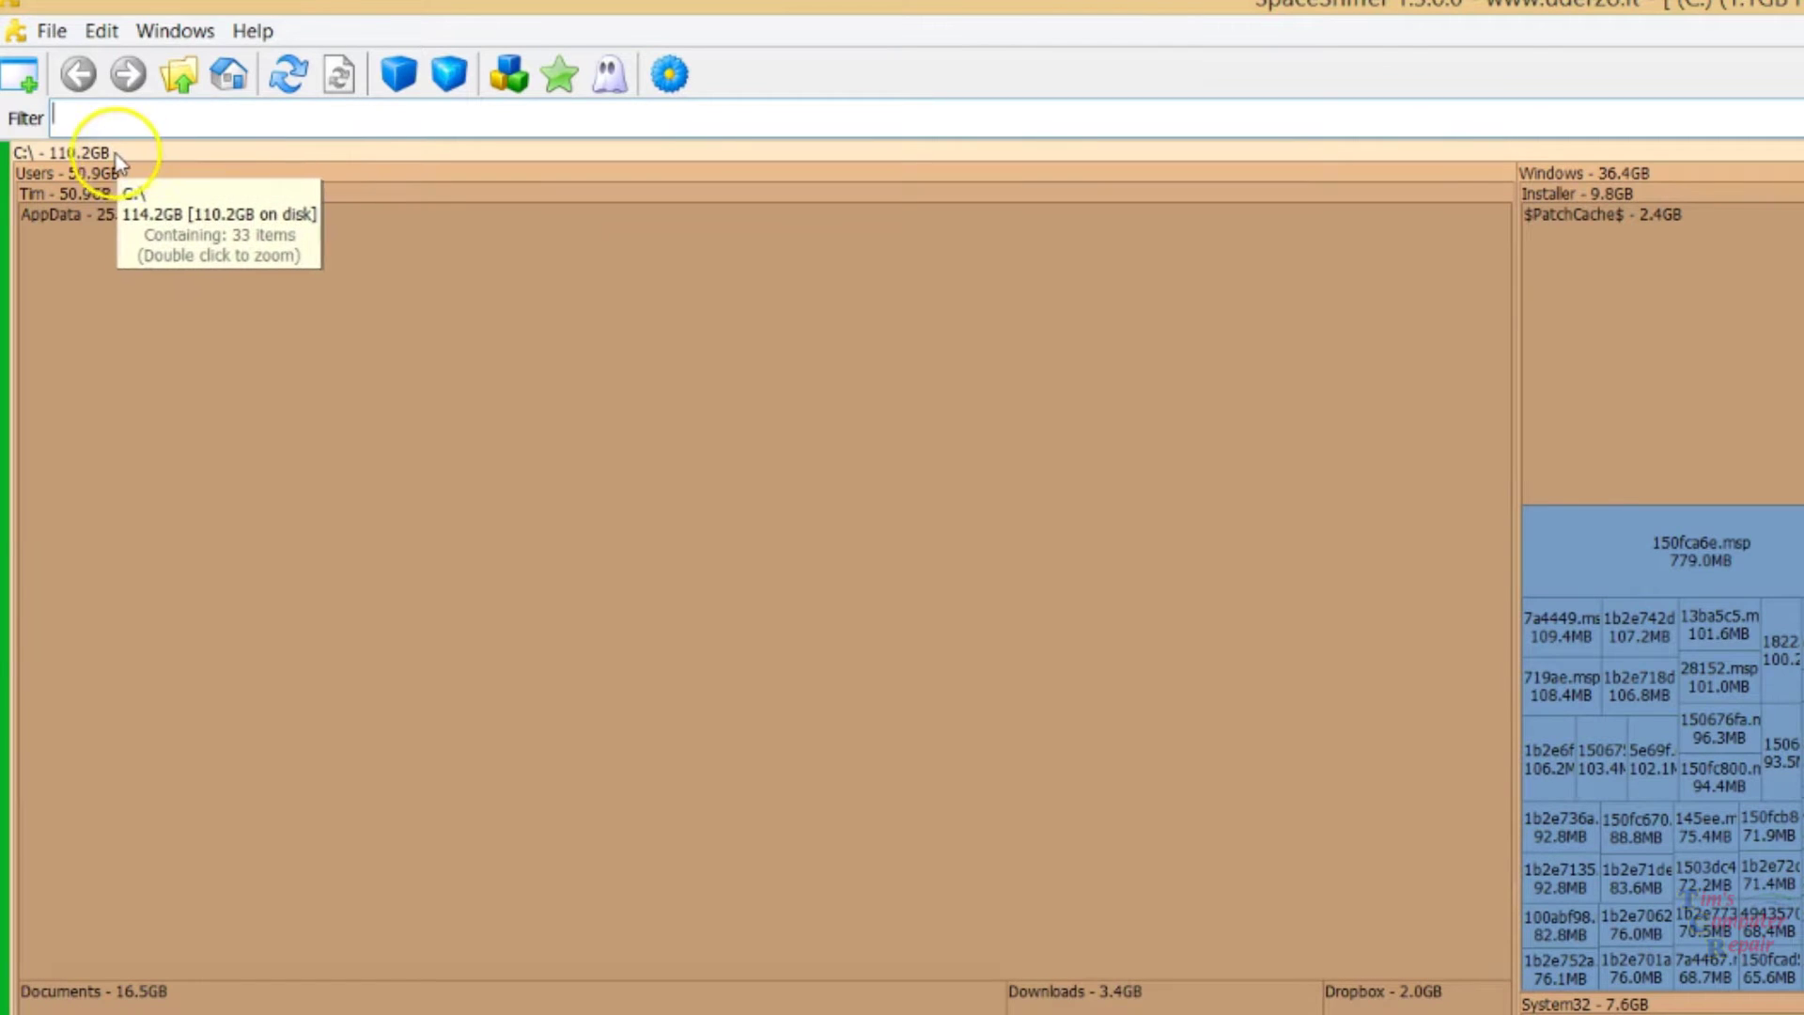
# Check drive C:'s total size, then select the 25.9GB AppData block
pyautogui.click(23, 155)
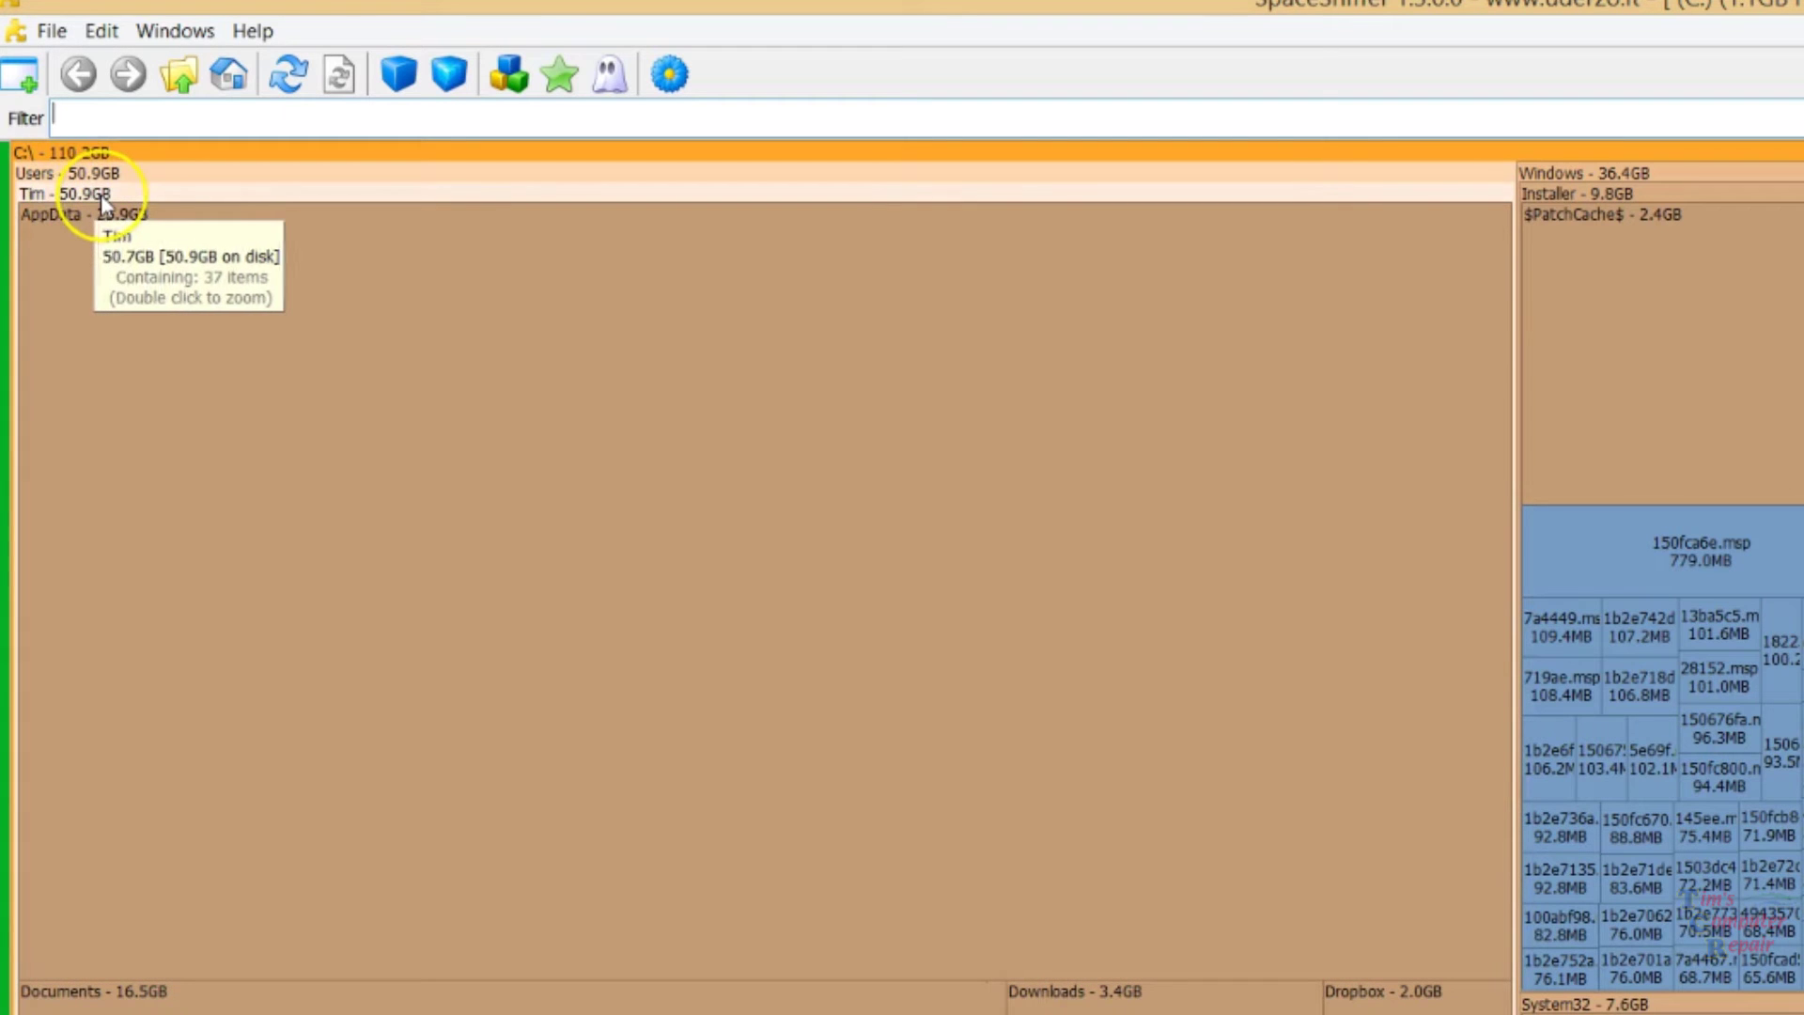
pyautogui.click(342, 535)
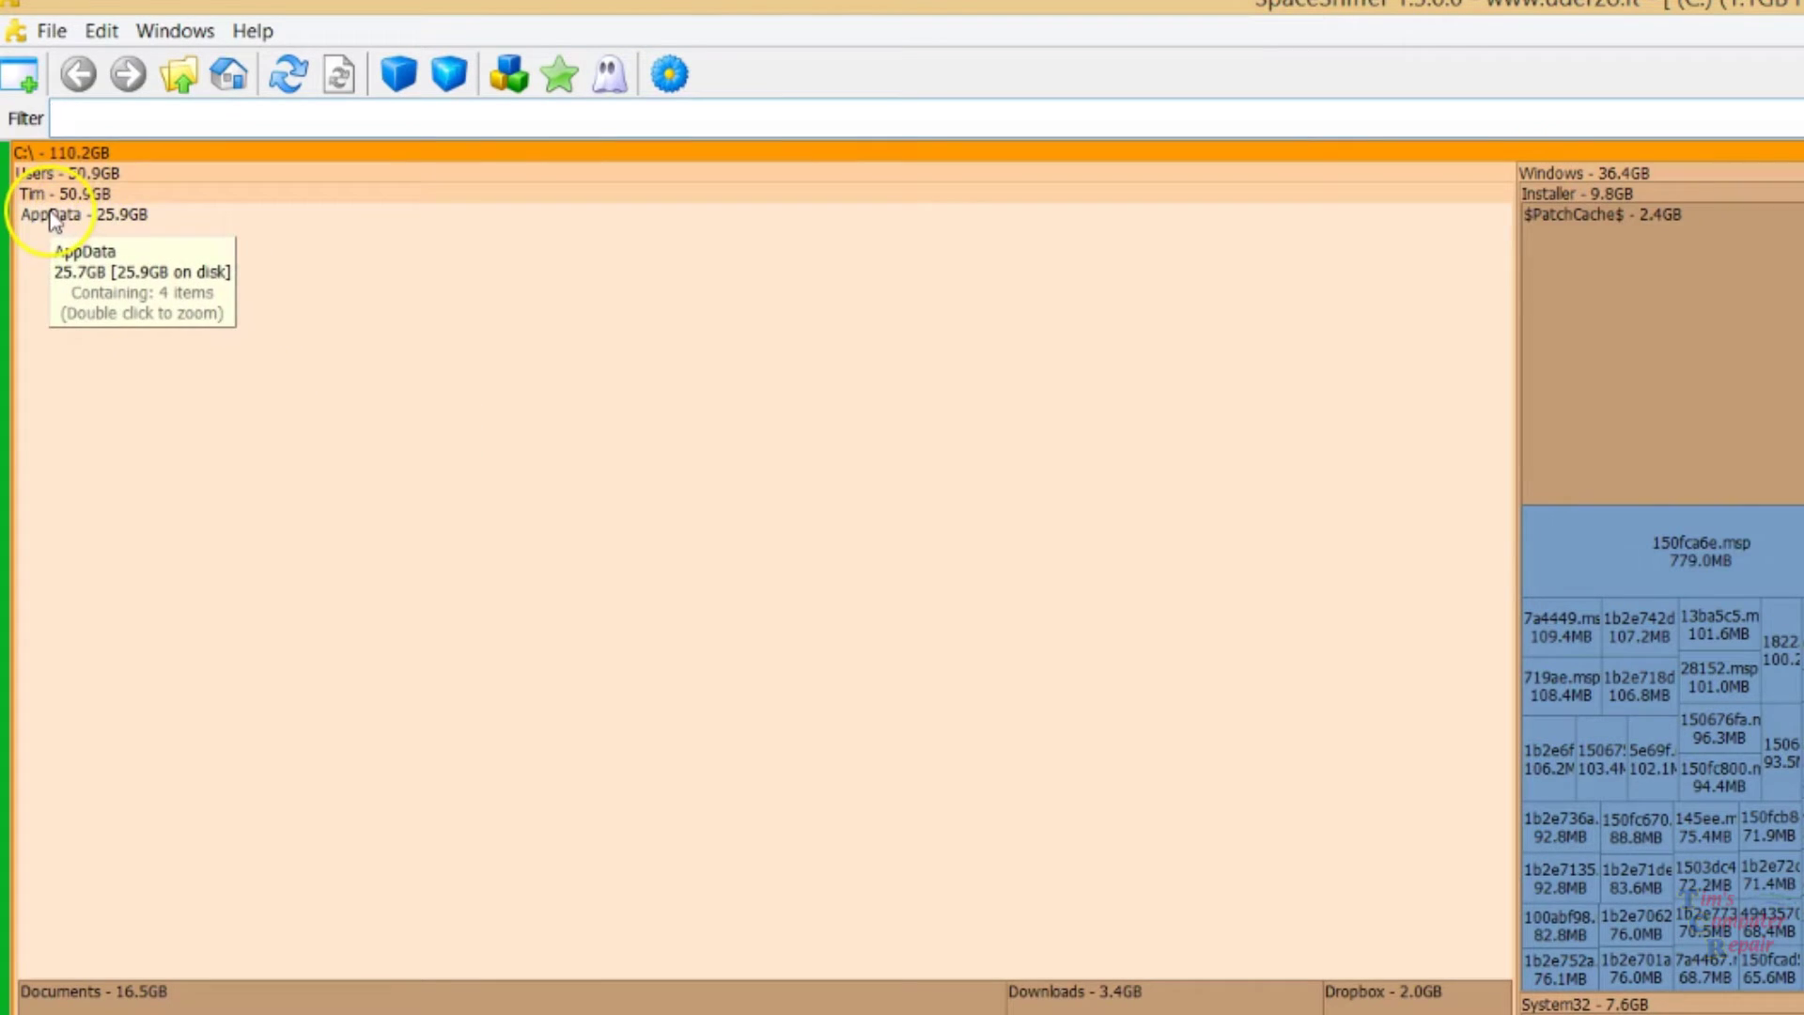
# Drill through AppData, Roaming, Adobe and Common to the 18.9GB Media Cache Files folder
pyautogui.click(714, 520)
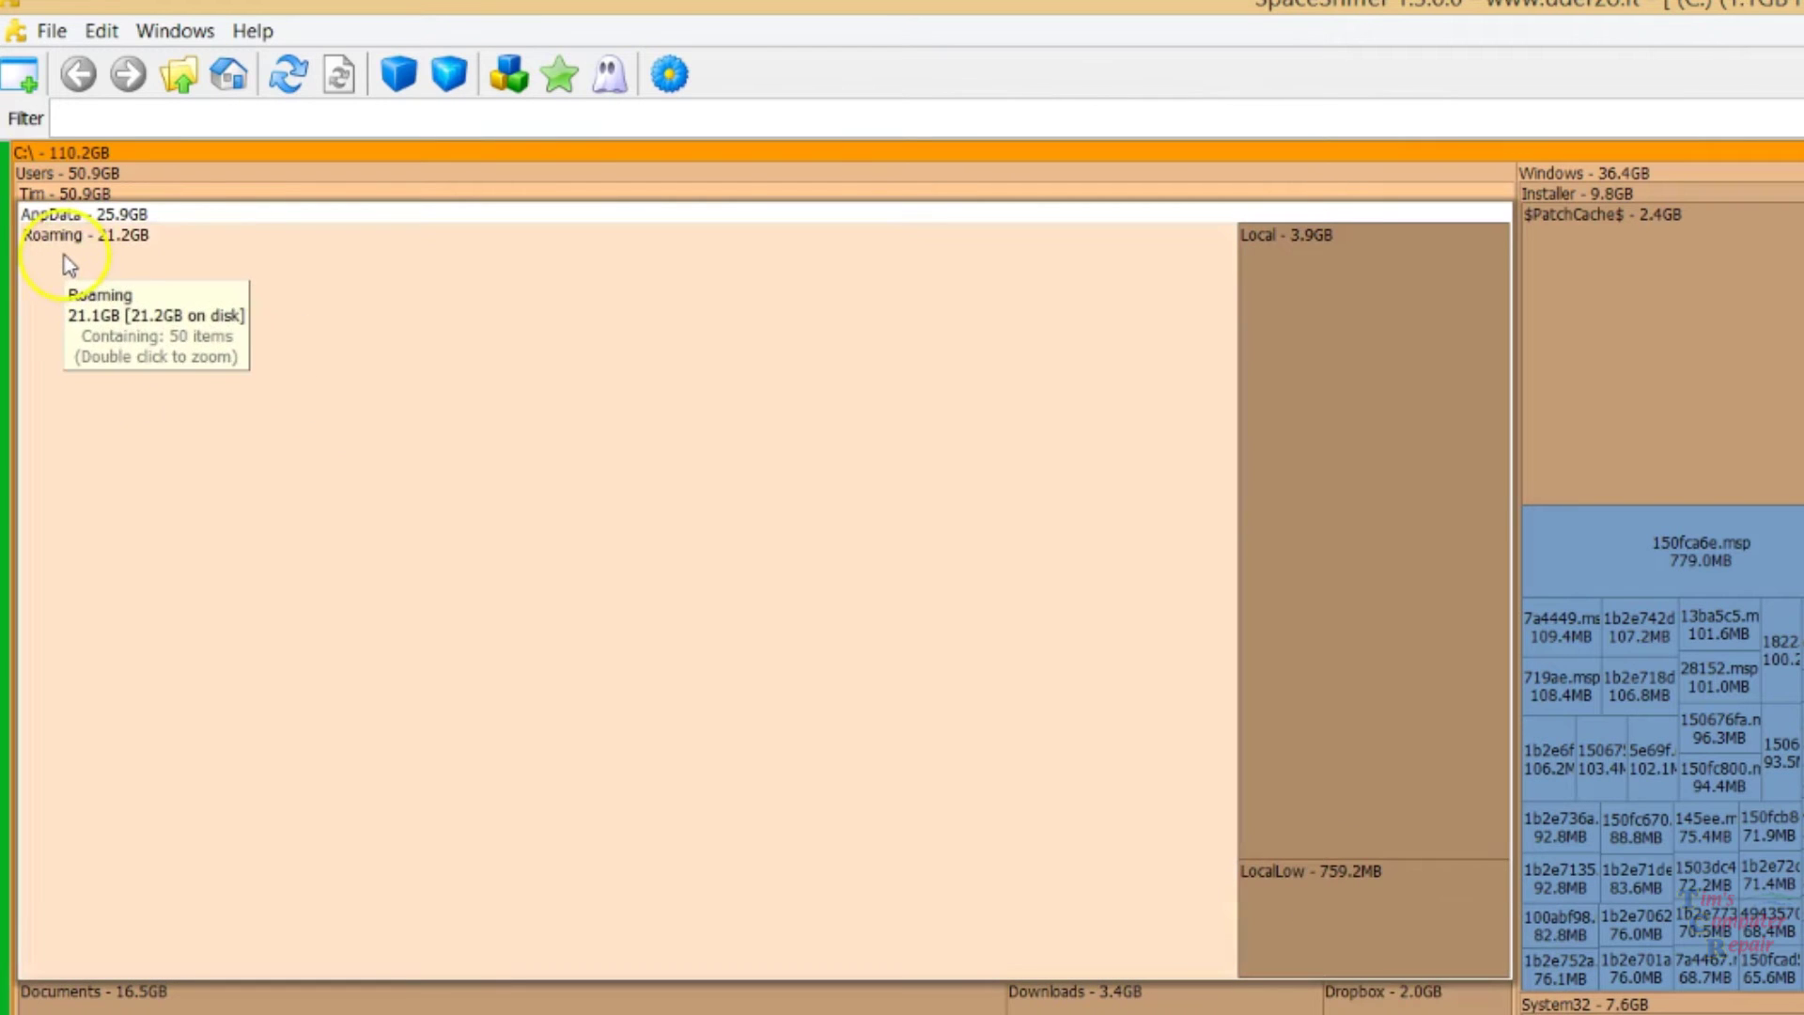
pyautogui.click(512, 559)
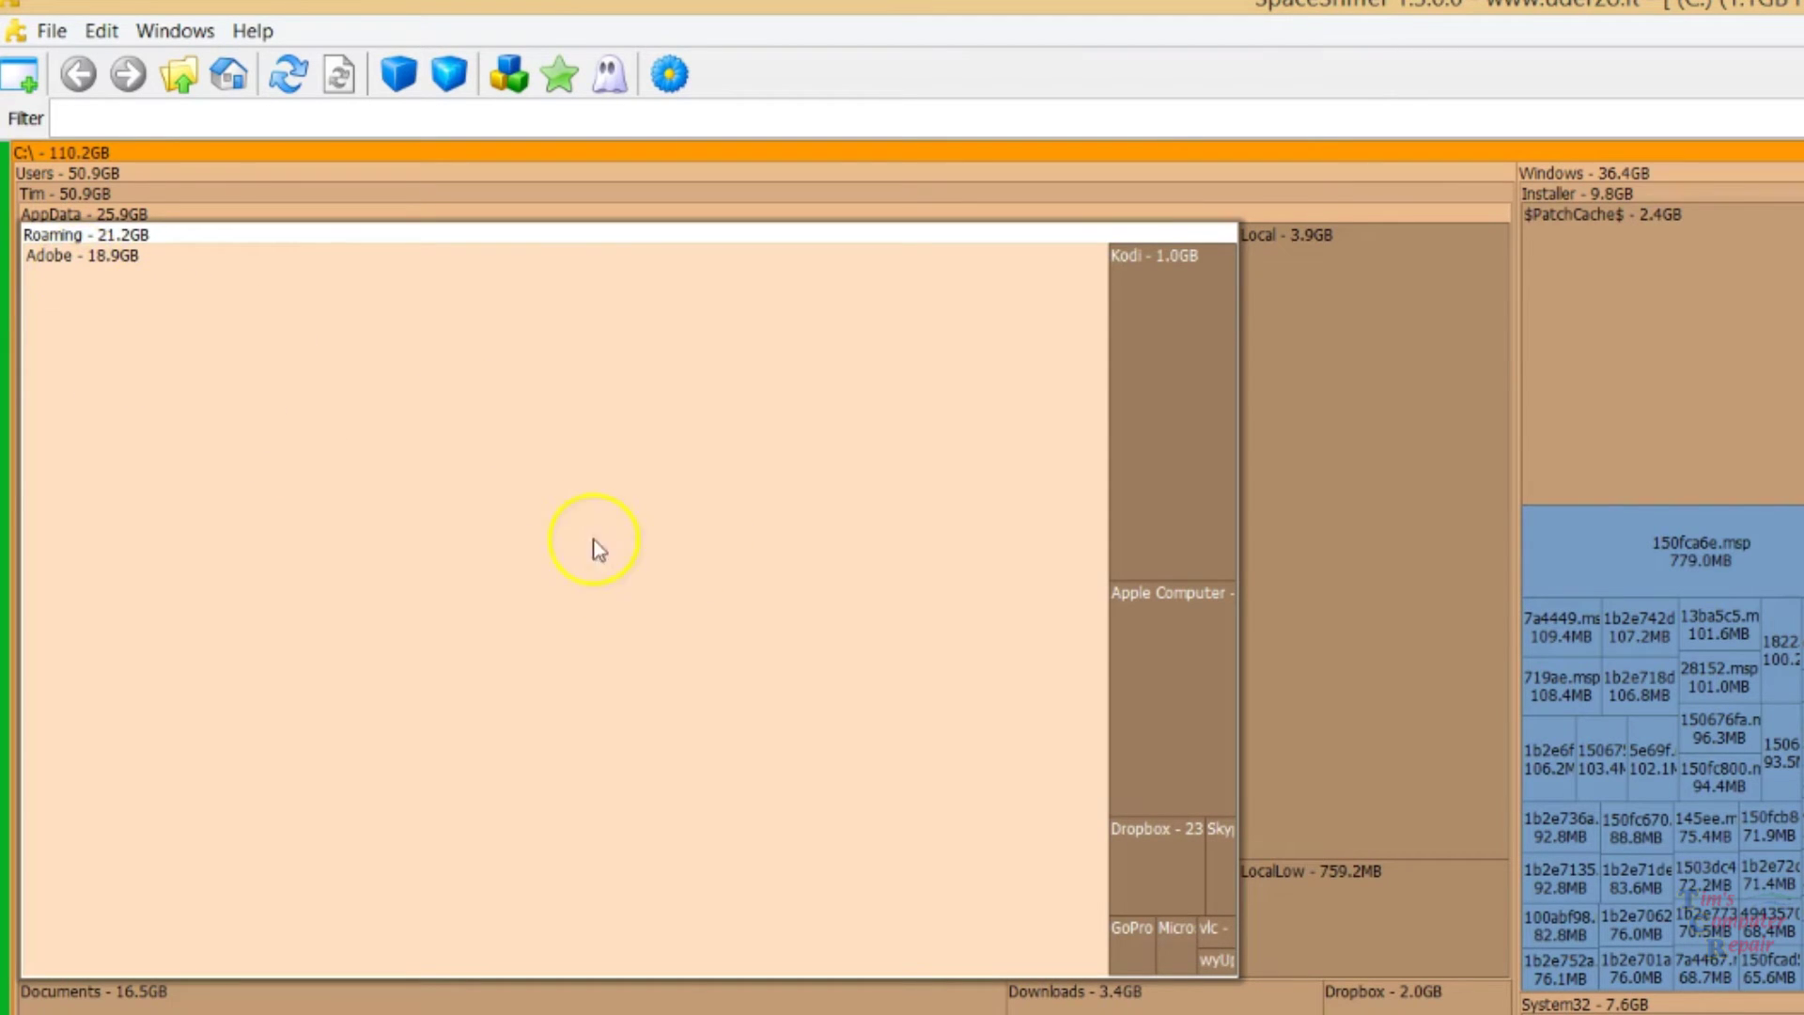
pyautogui.click(495, 545)
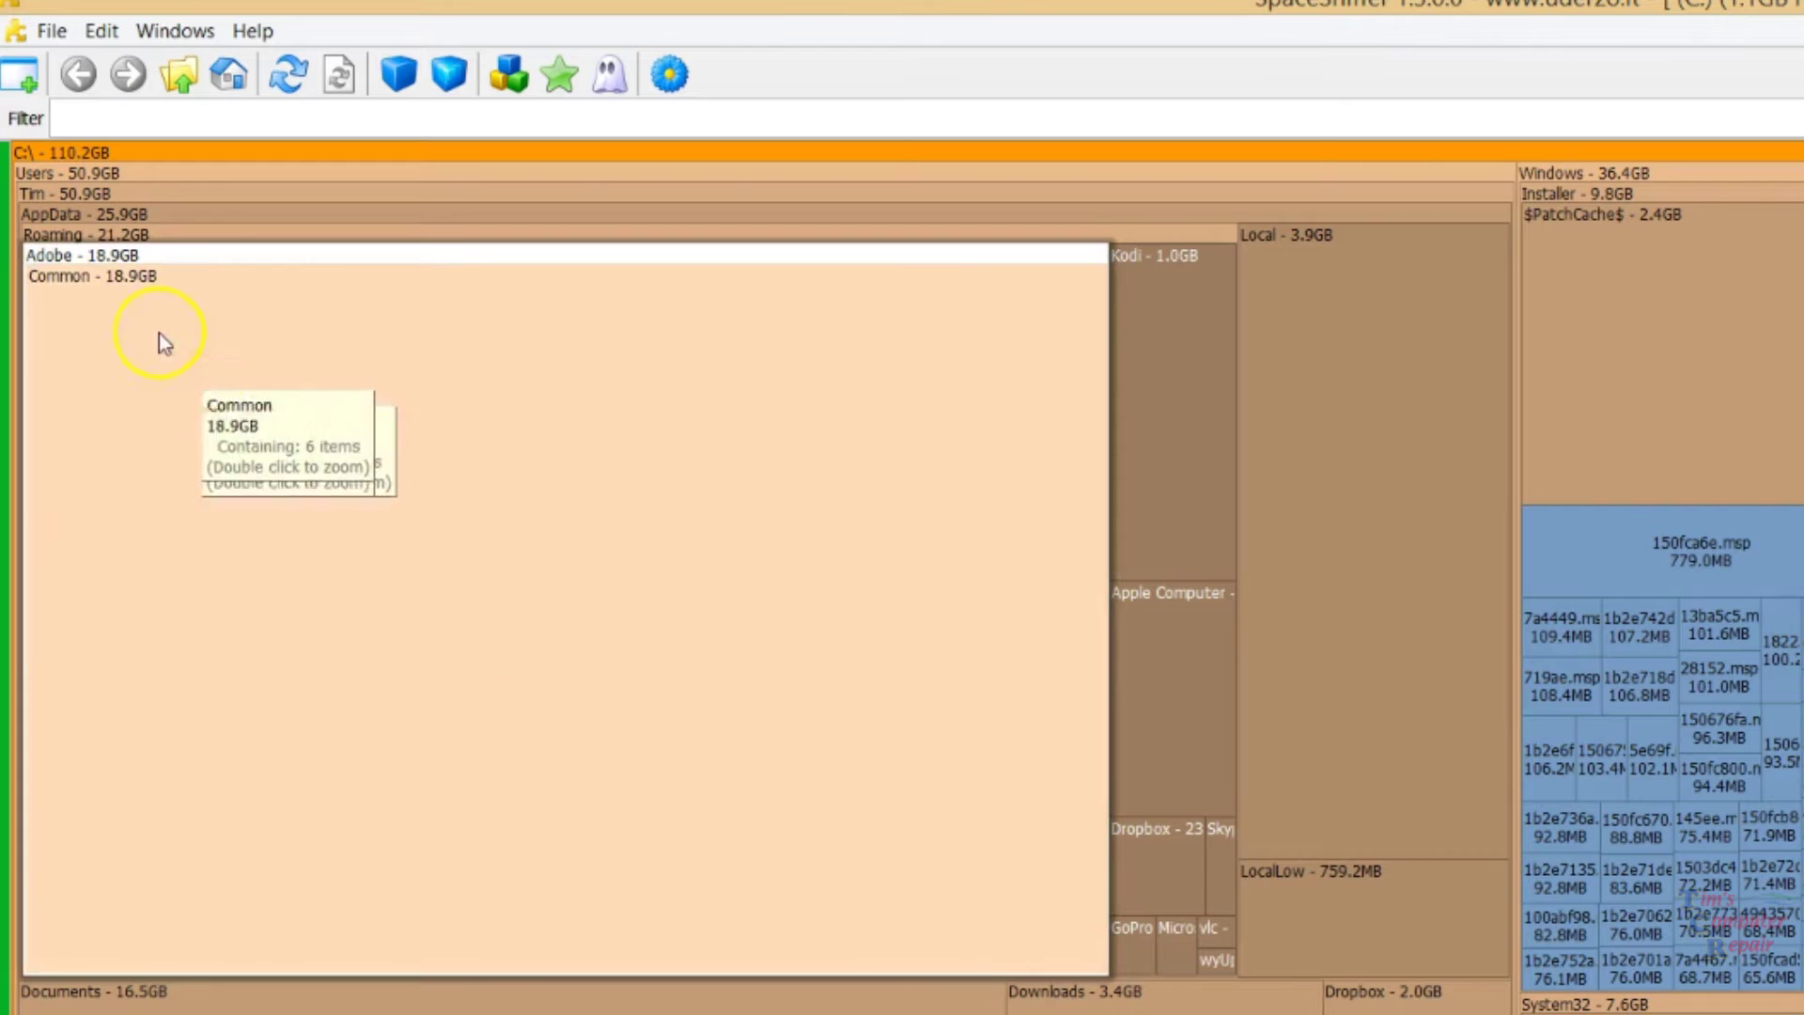
pyautogui.click(70, 287)
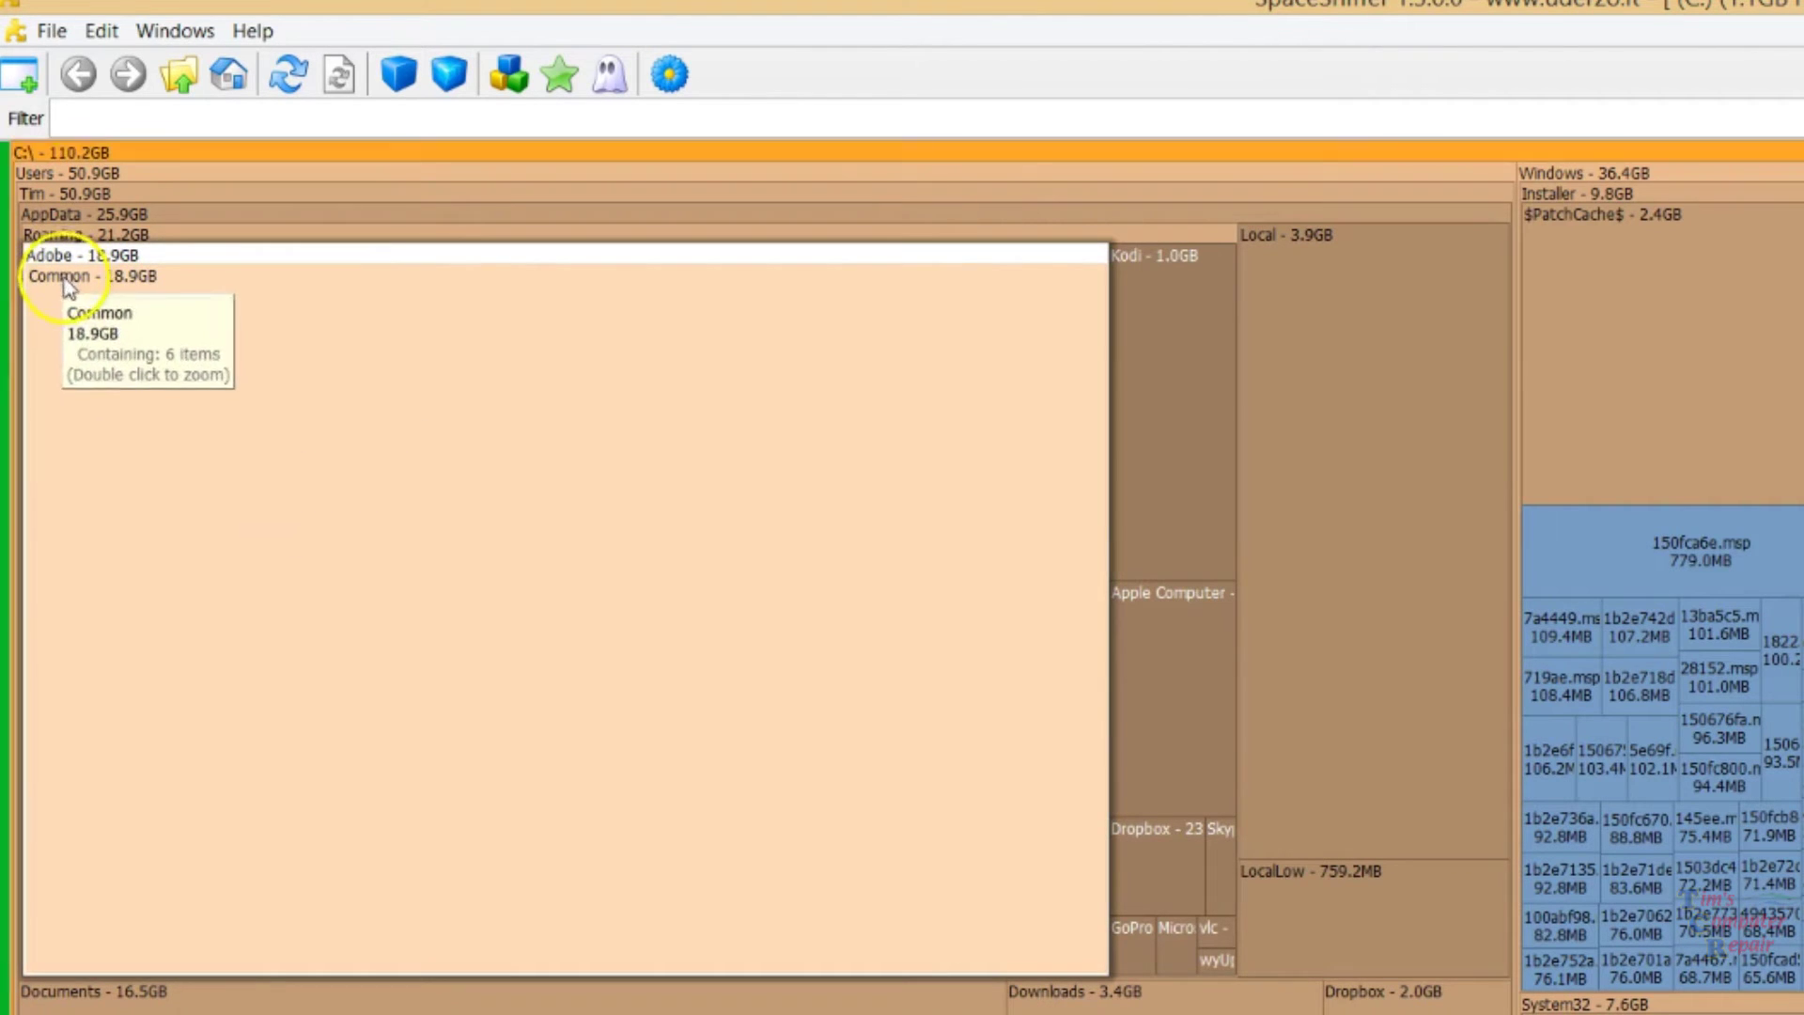
pyautogui.click(661, 595)
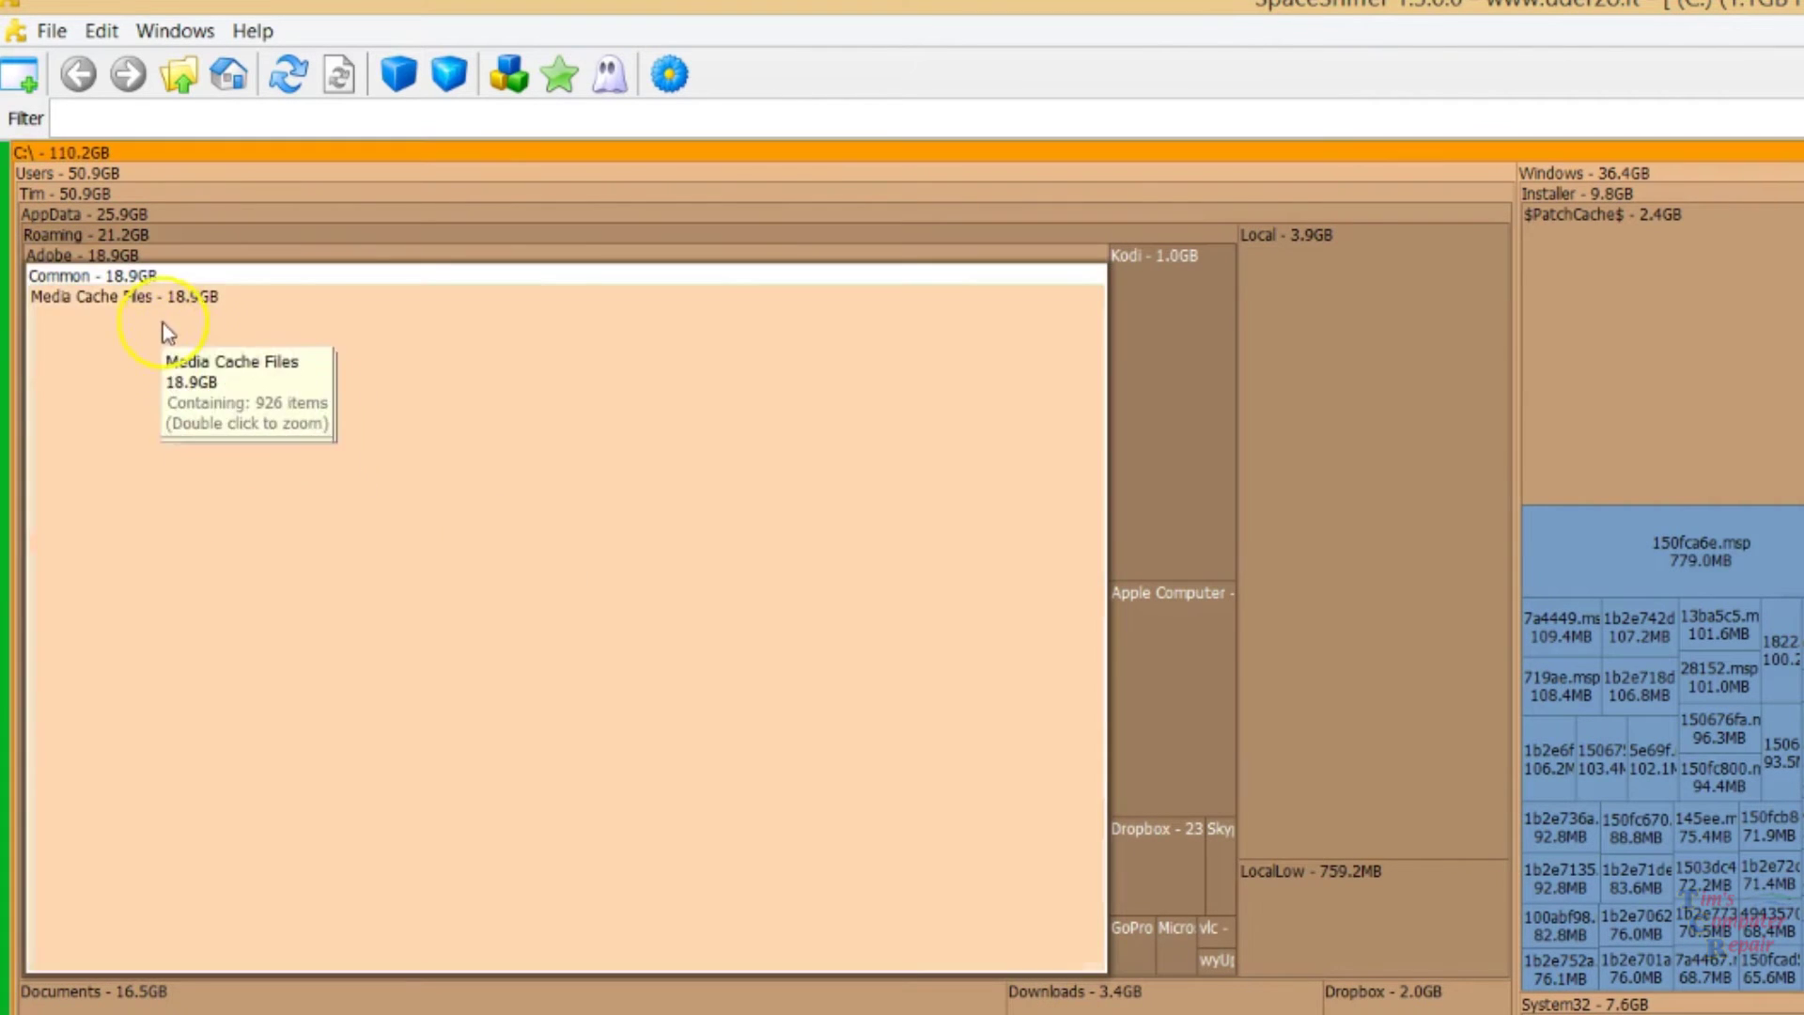
pyautogui.click(144, 303)
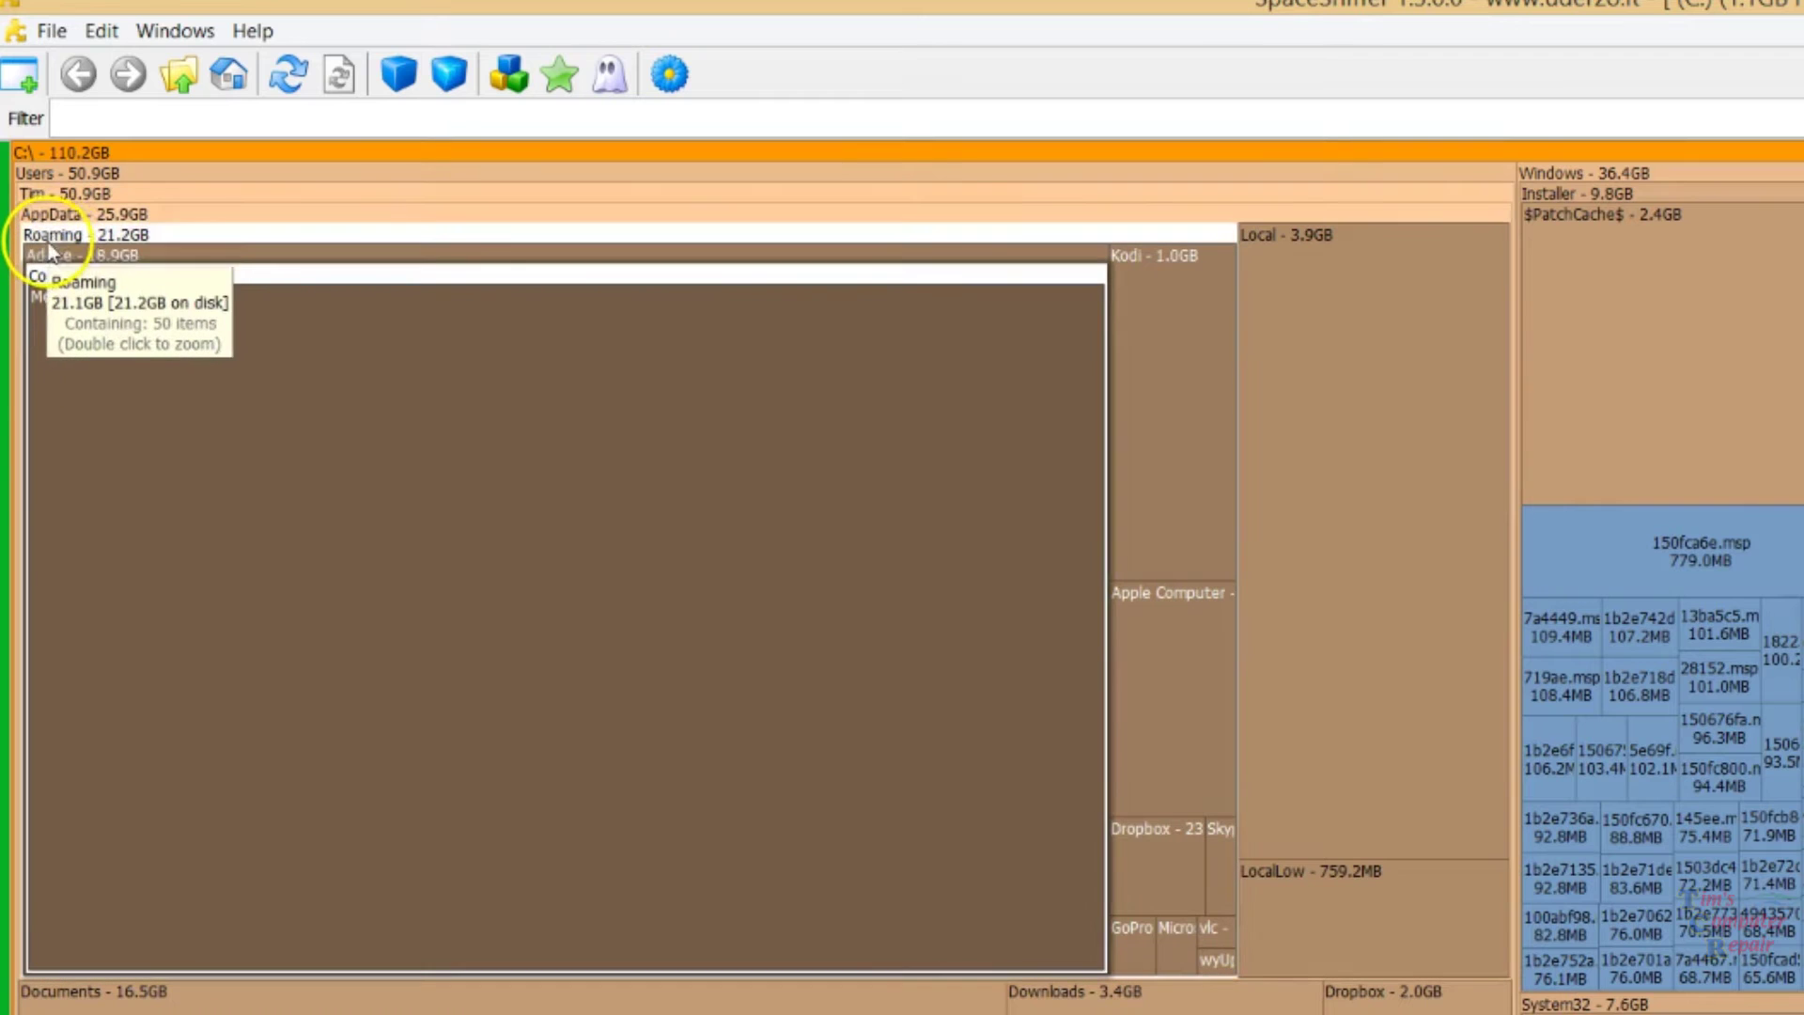
pyautogui.click(53, 237)
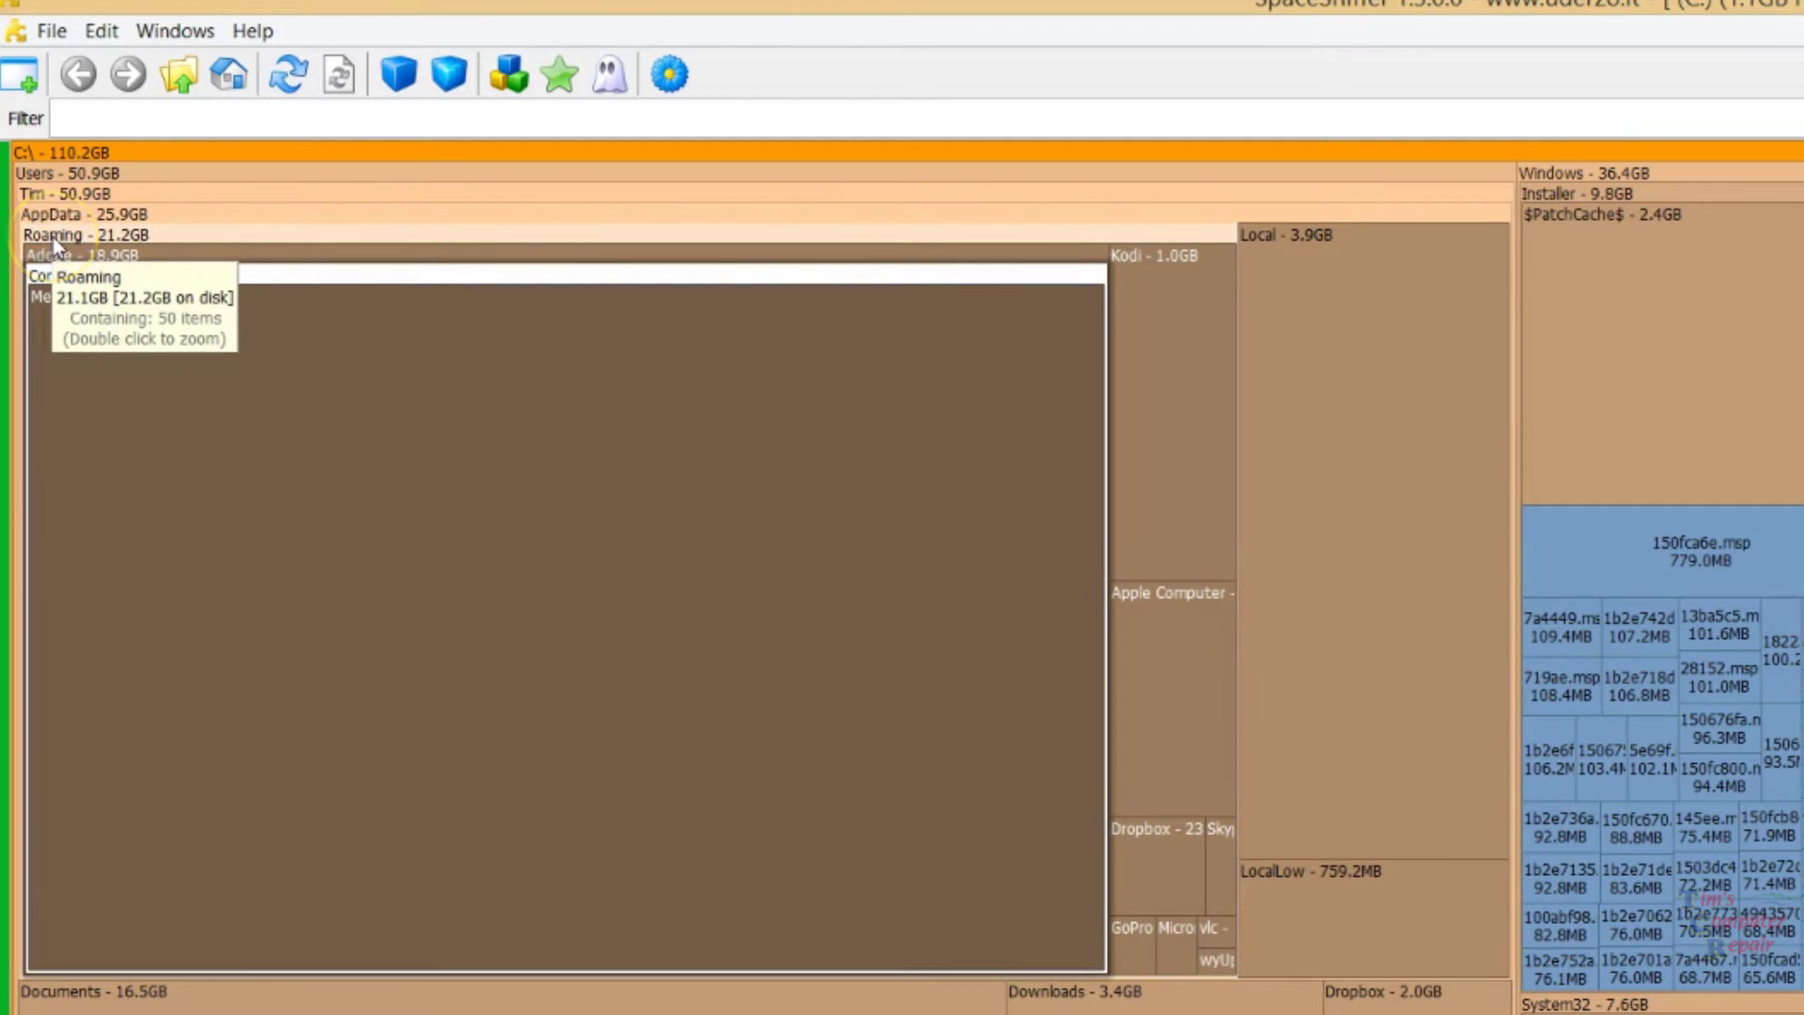
pyautogui.click(169, 455)
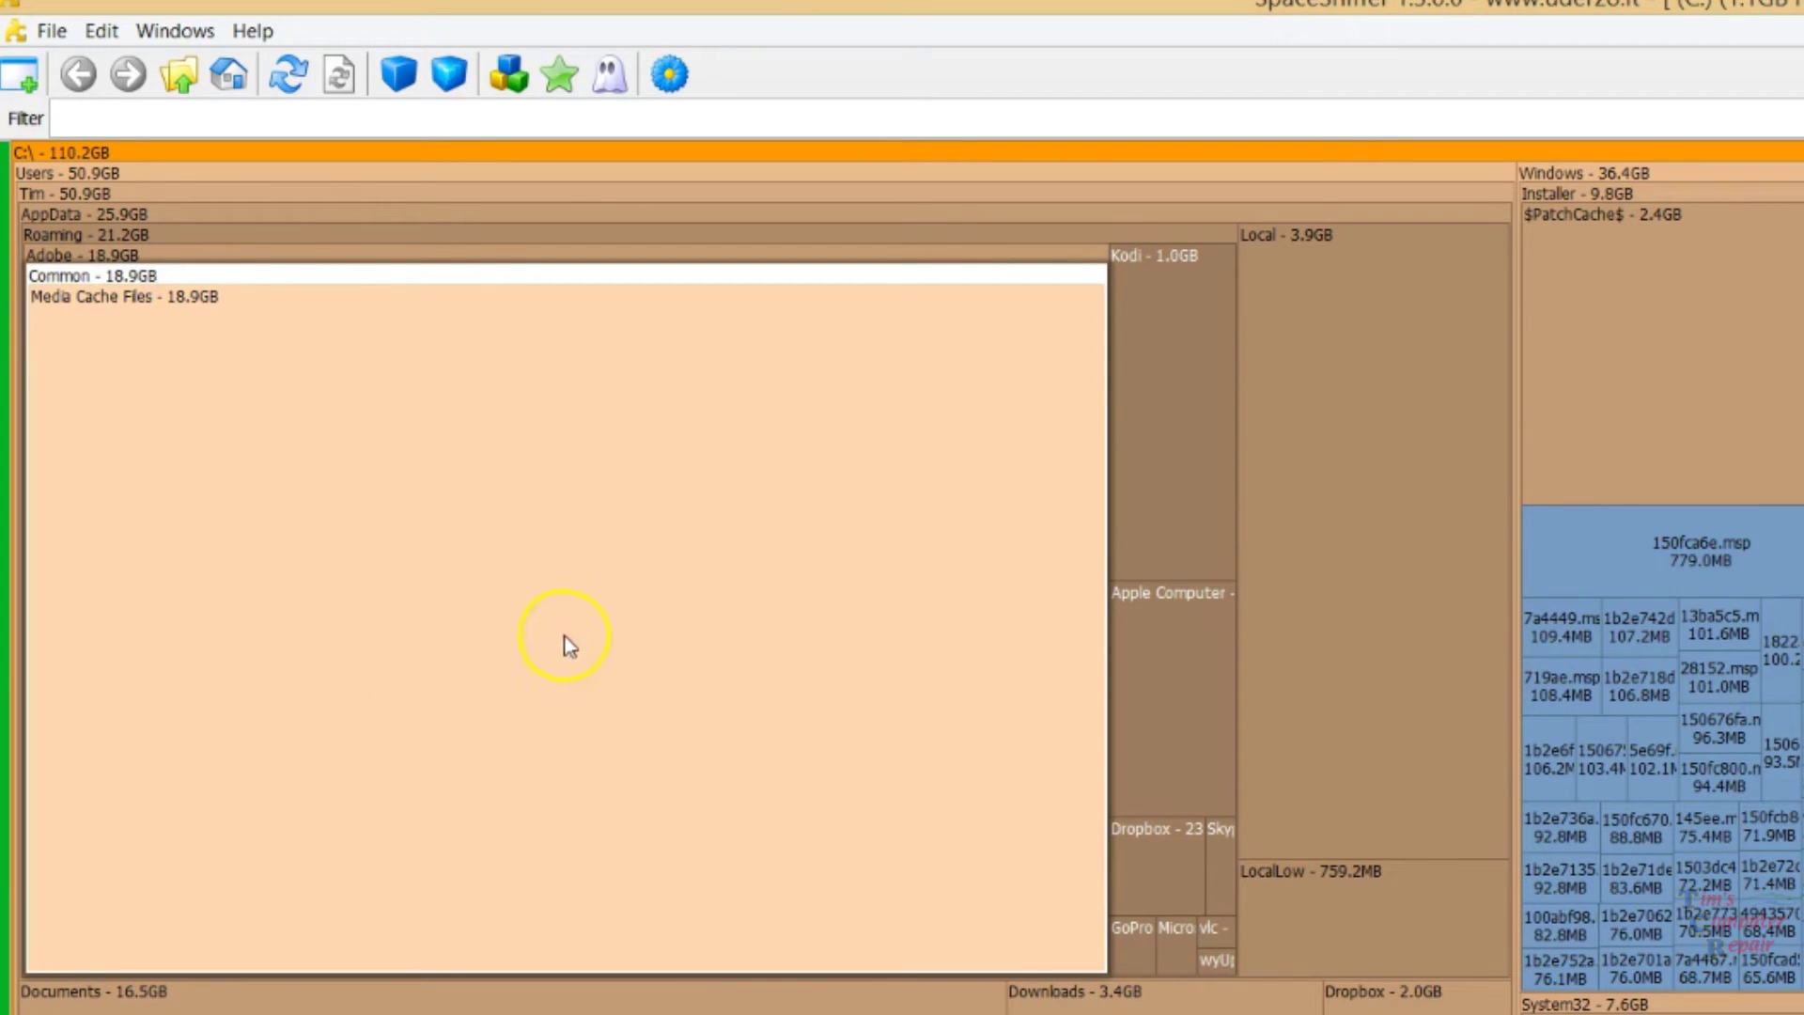
# Zoom into Media Cache Files and bring up its context menu
pyautogui.doubleClick(475, 578)
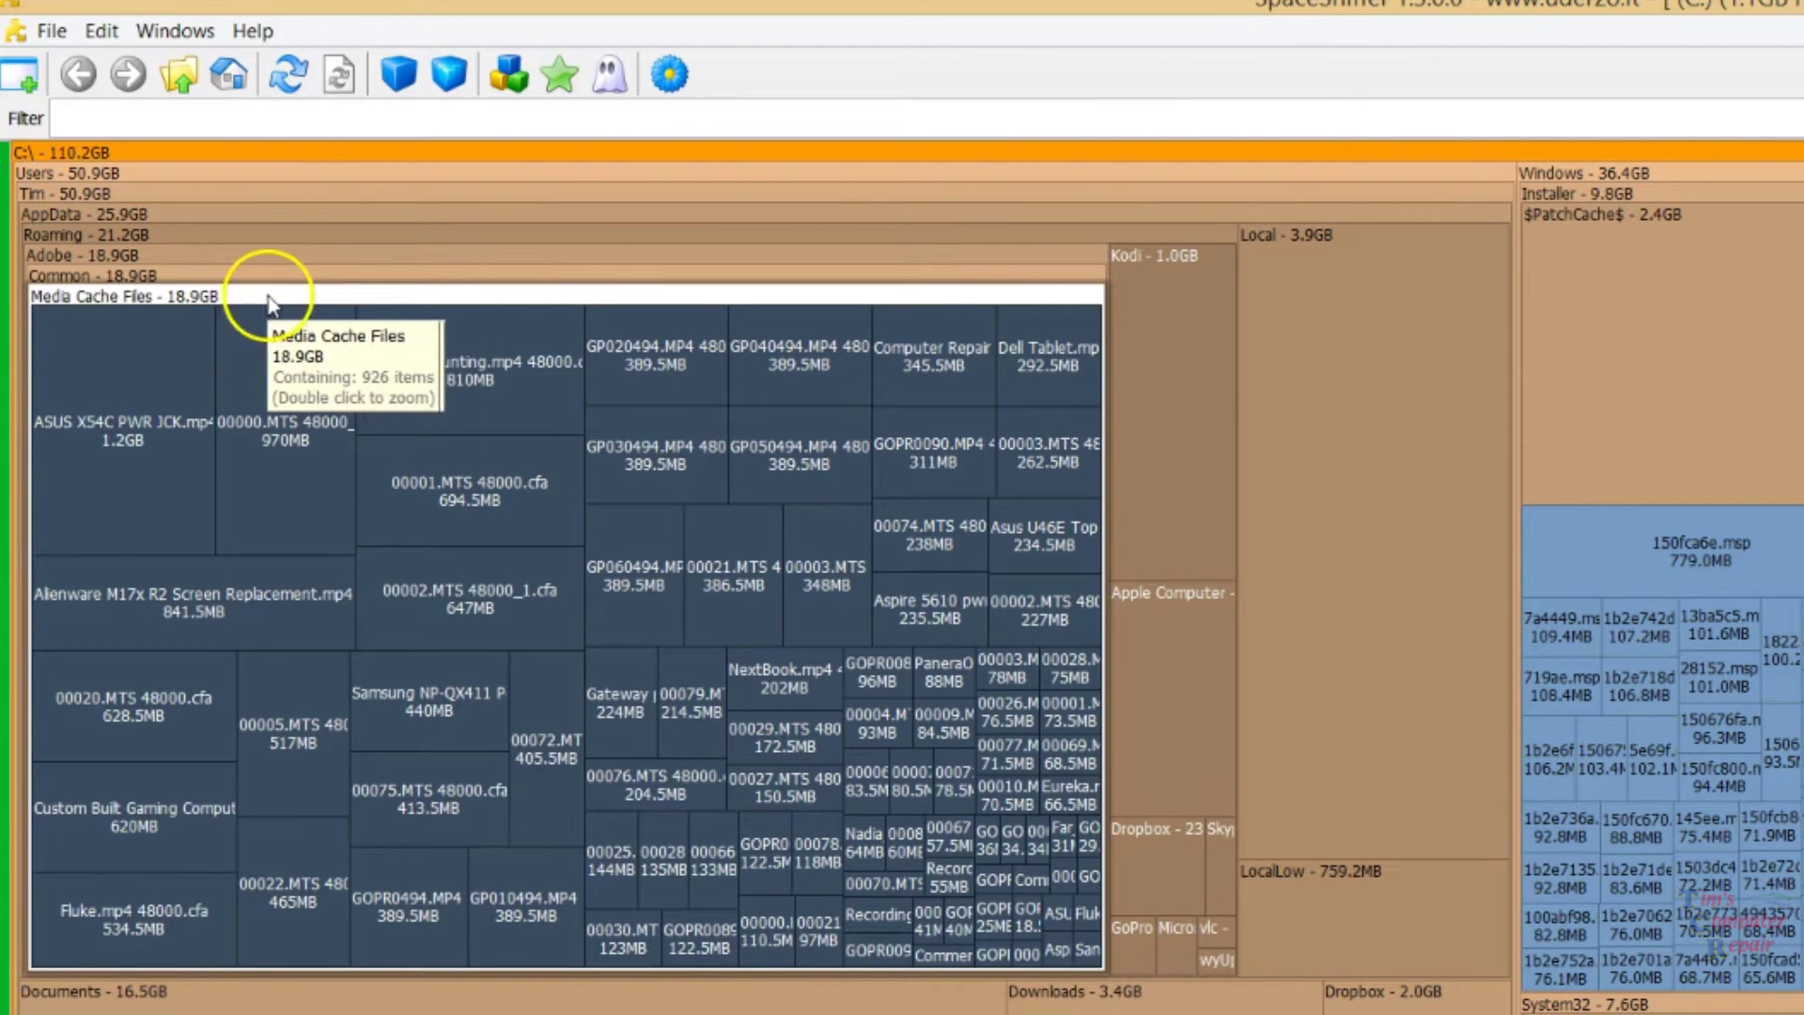
pyautogui.rightClick(264, 304)
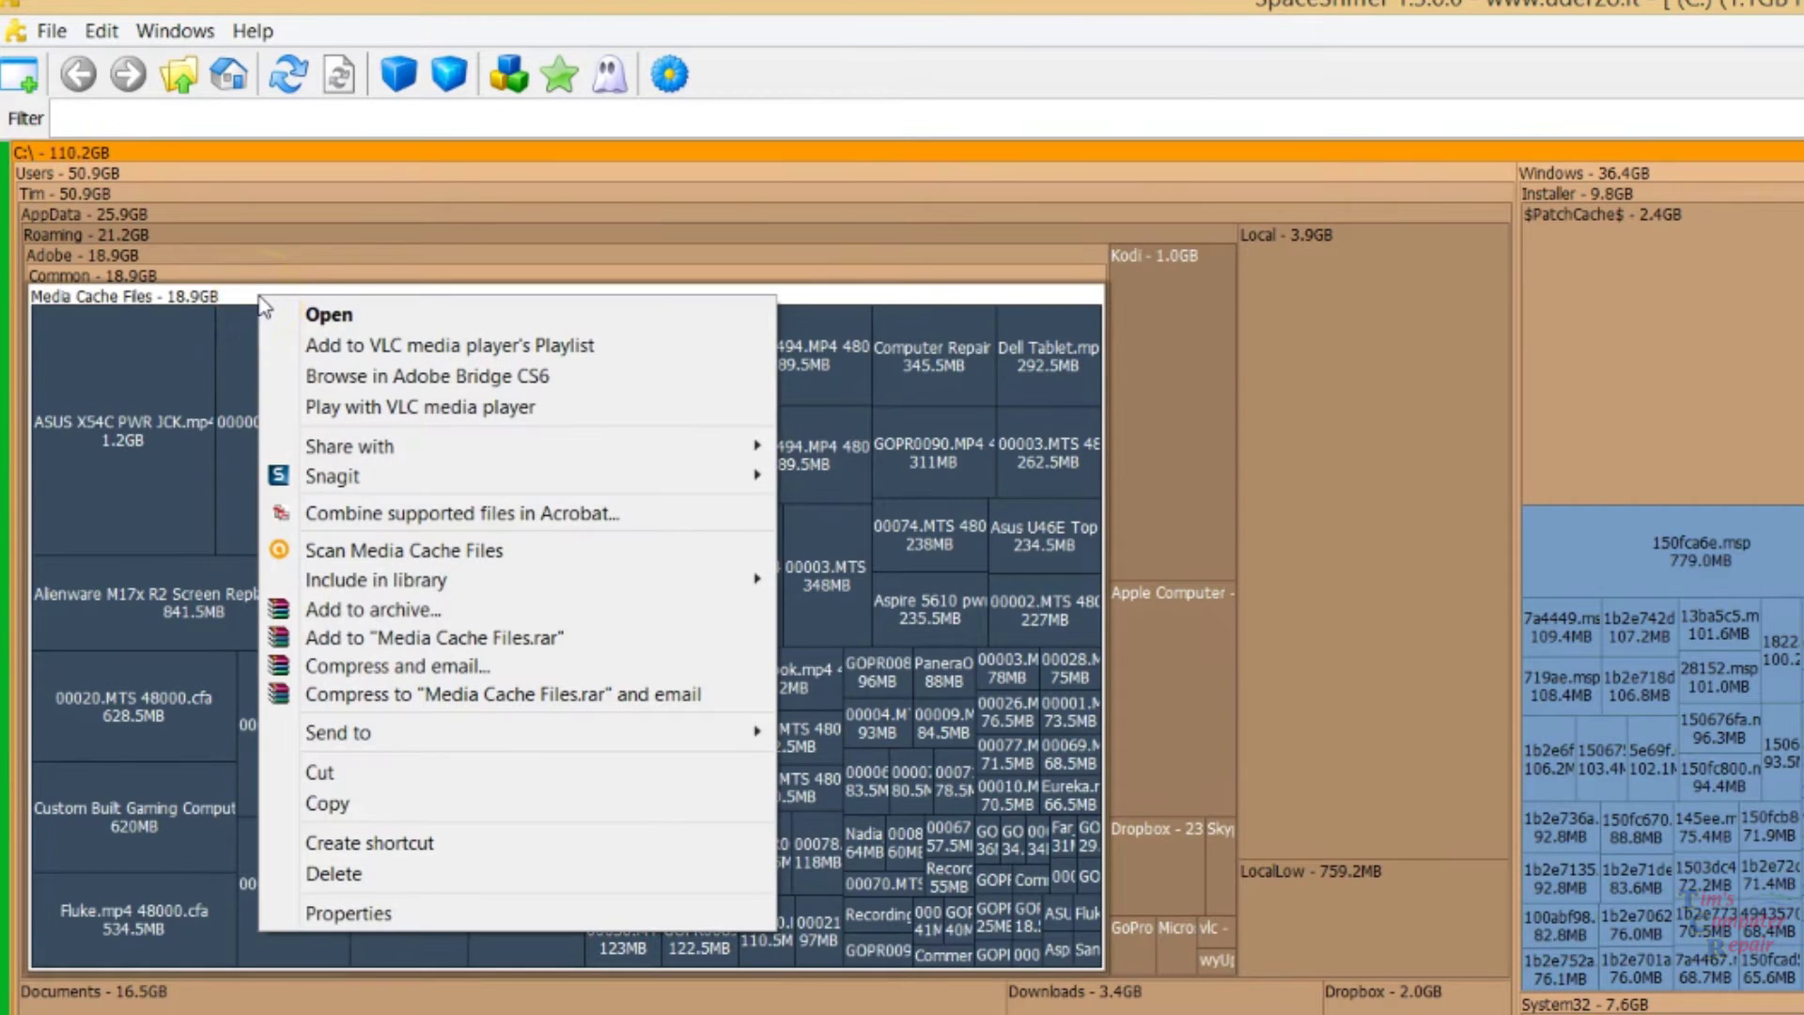
pyautogui.click(388, 882)
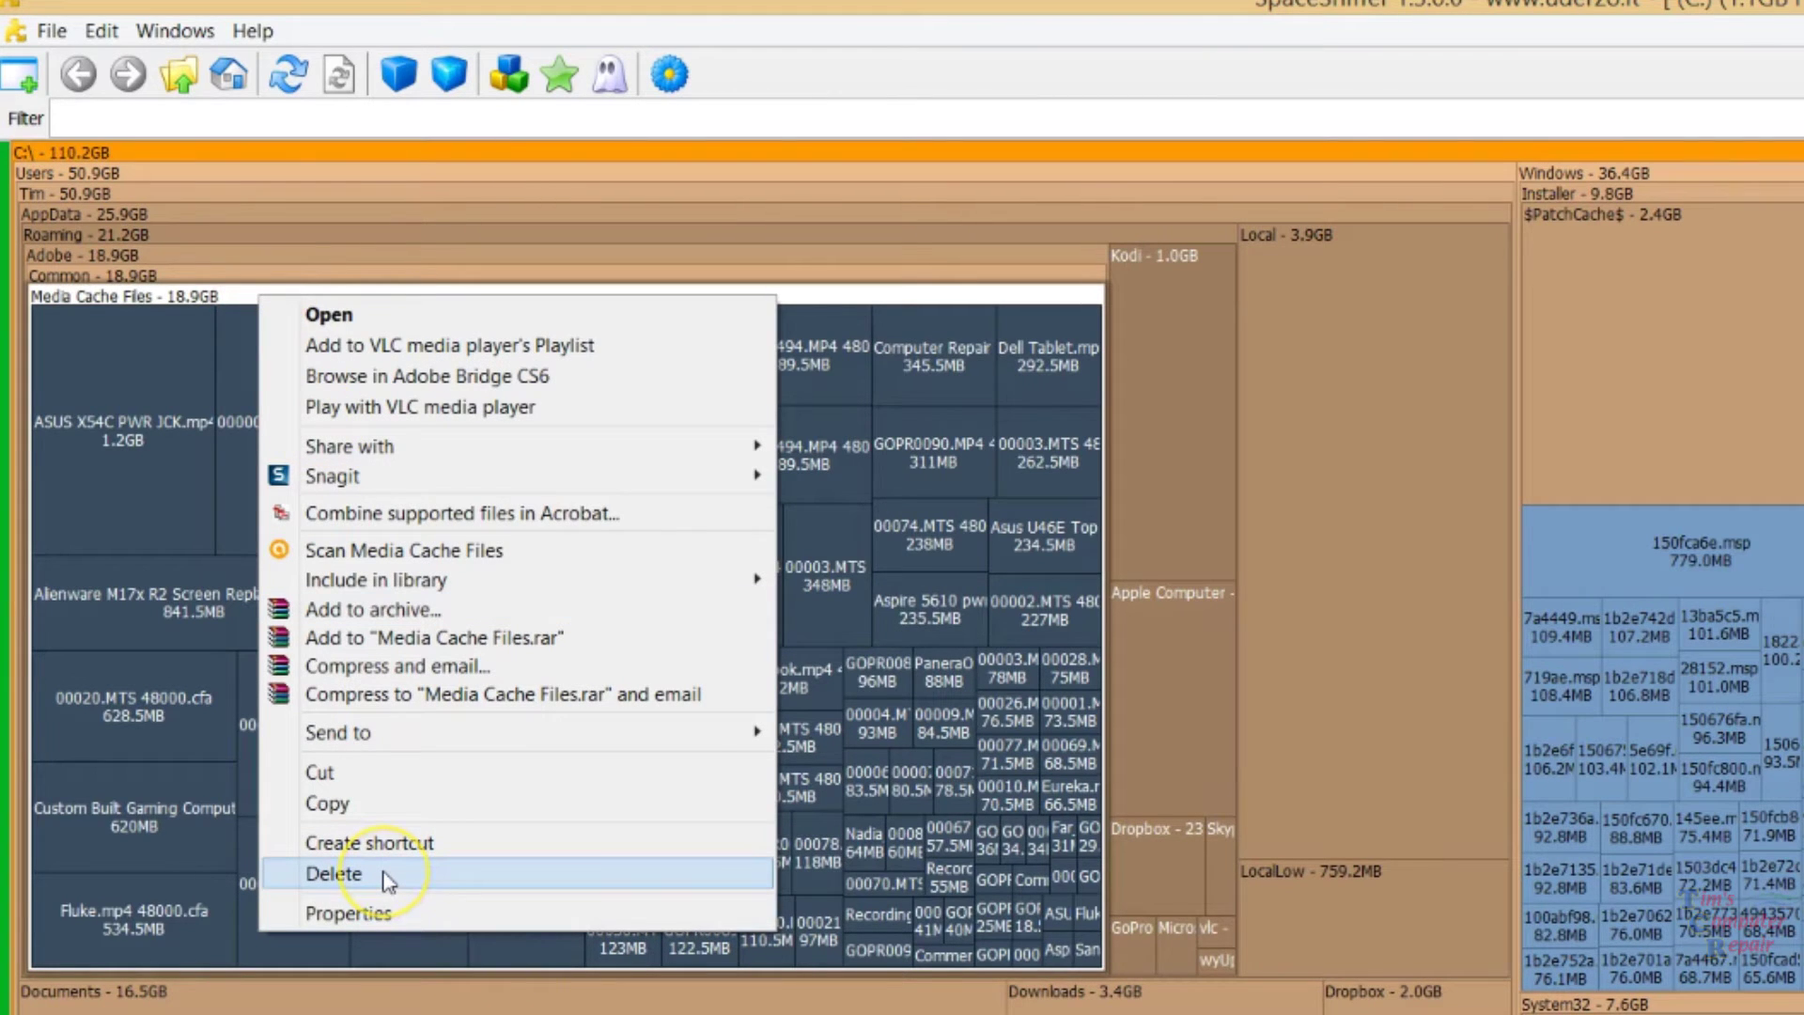
pyautogui.click(868, 557)
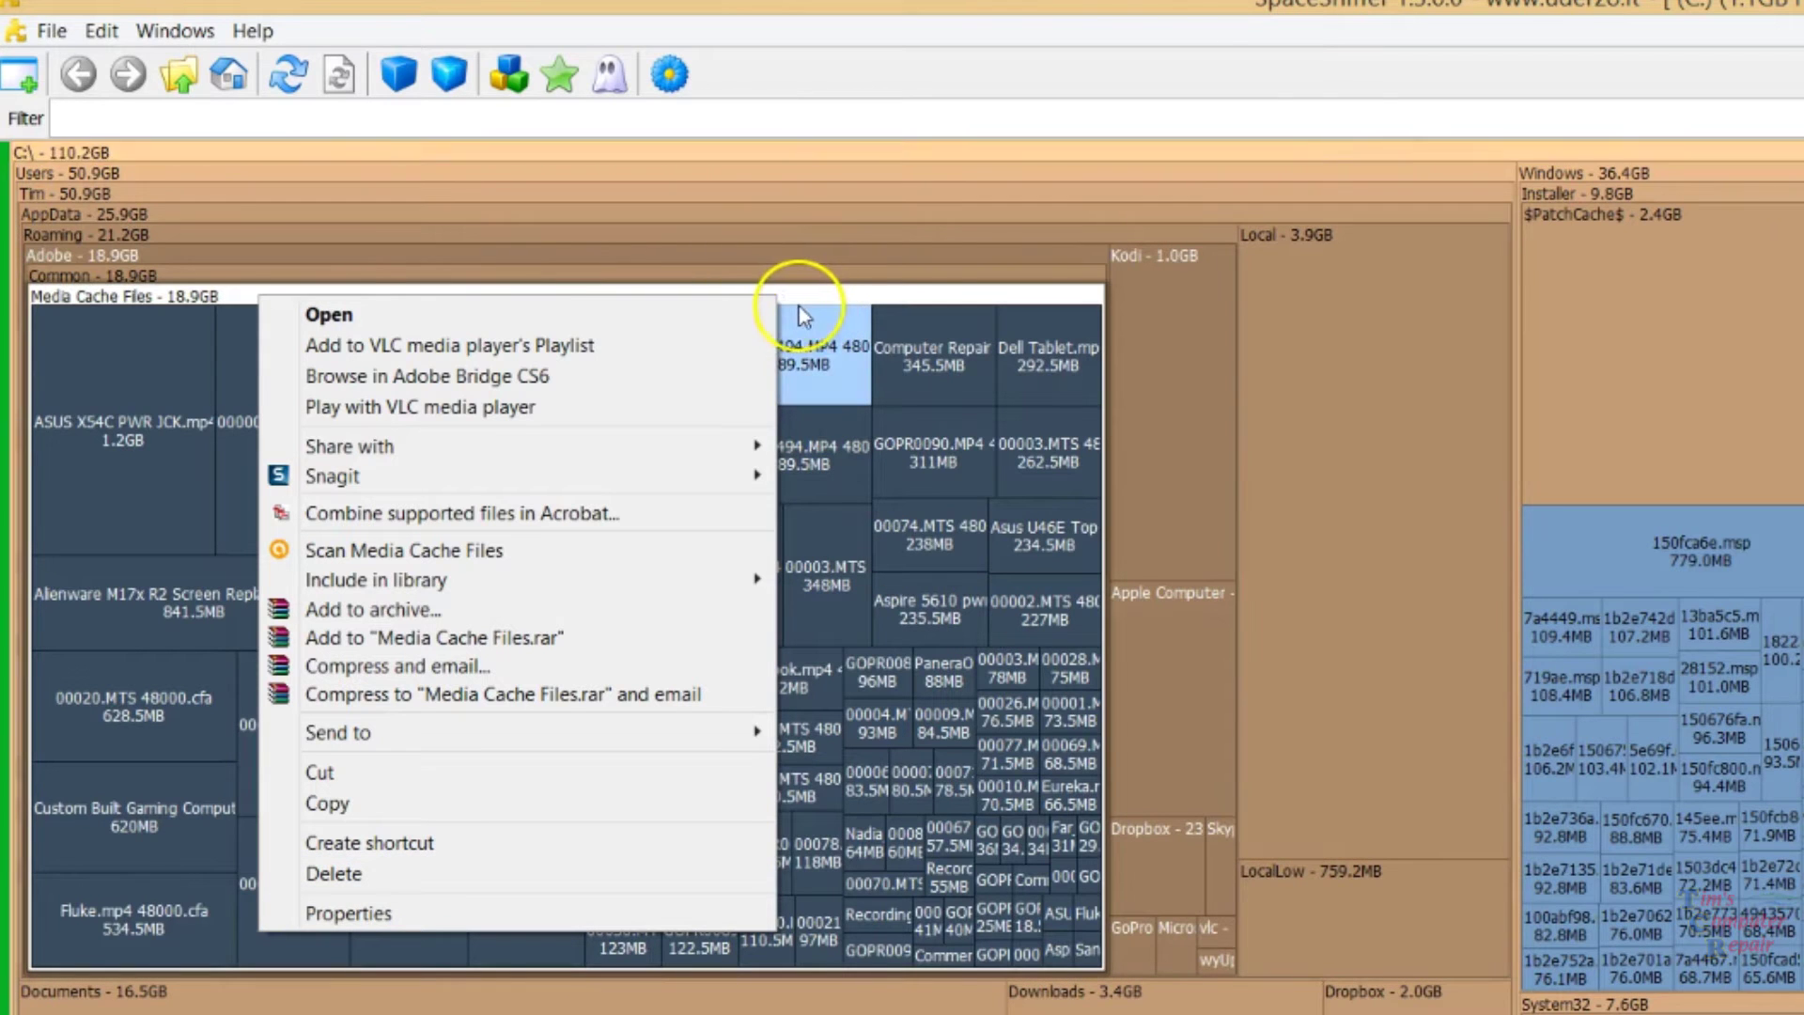
pyautogui.click(806, 310)
pyautogui.rightClick(313, 310)
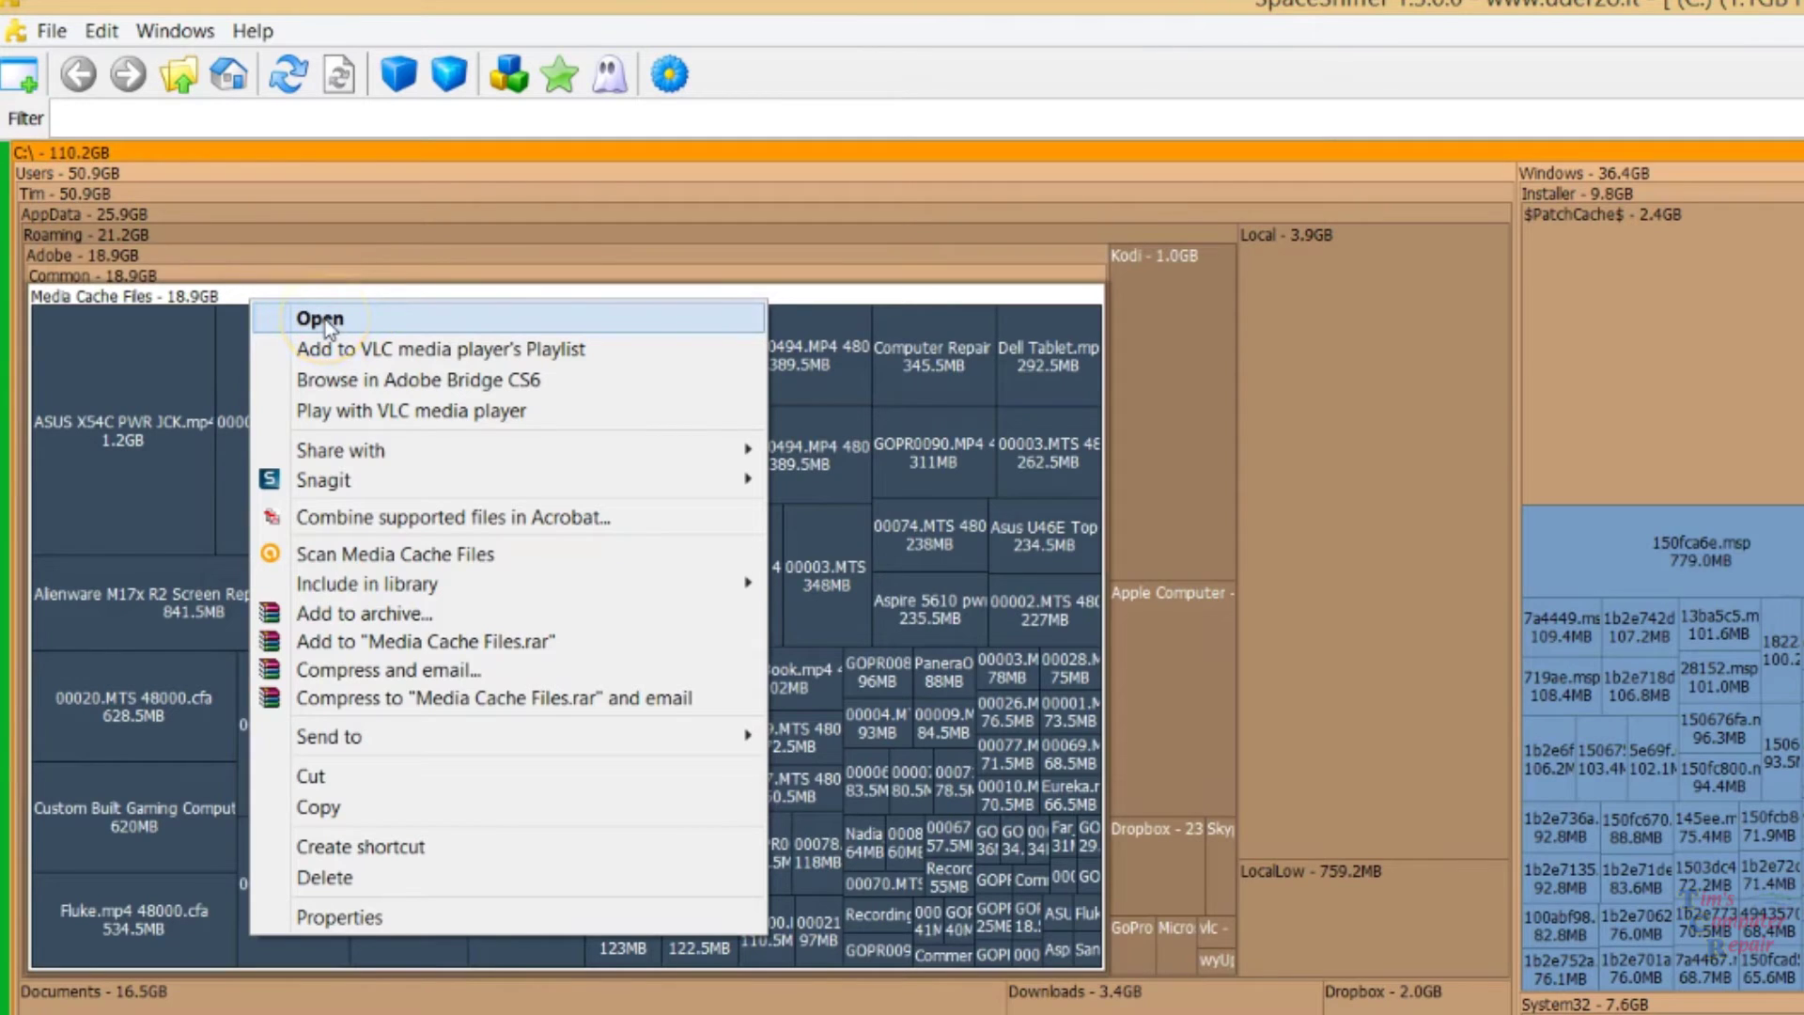
# Open Media Cache Files in File Explorer, move the window beside the treemap, and select a cache file
pyautogui.click(325, 319)
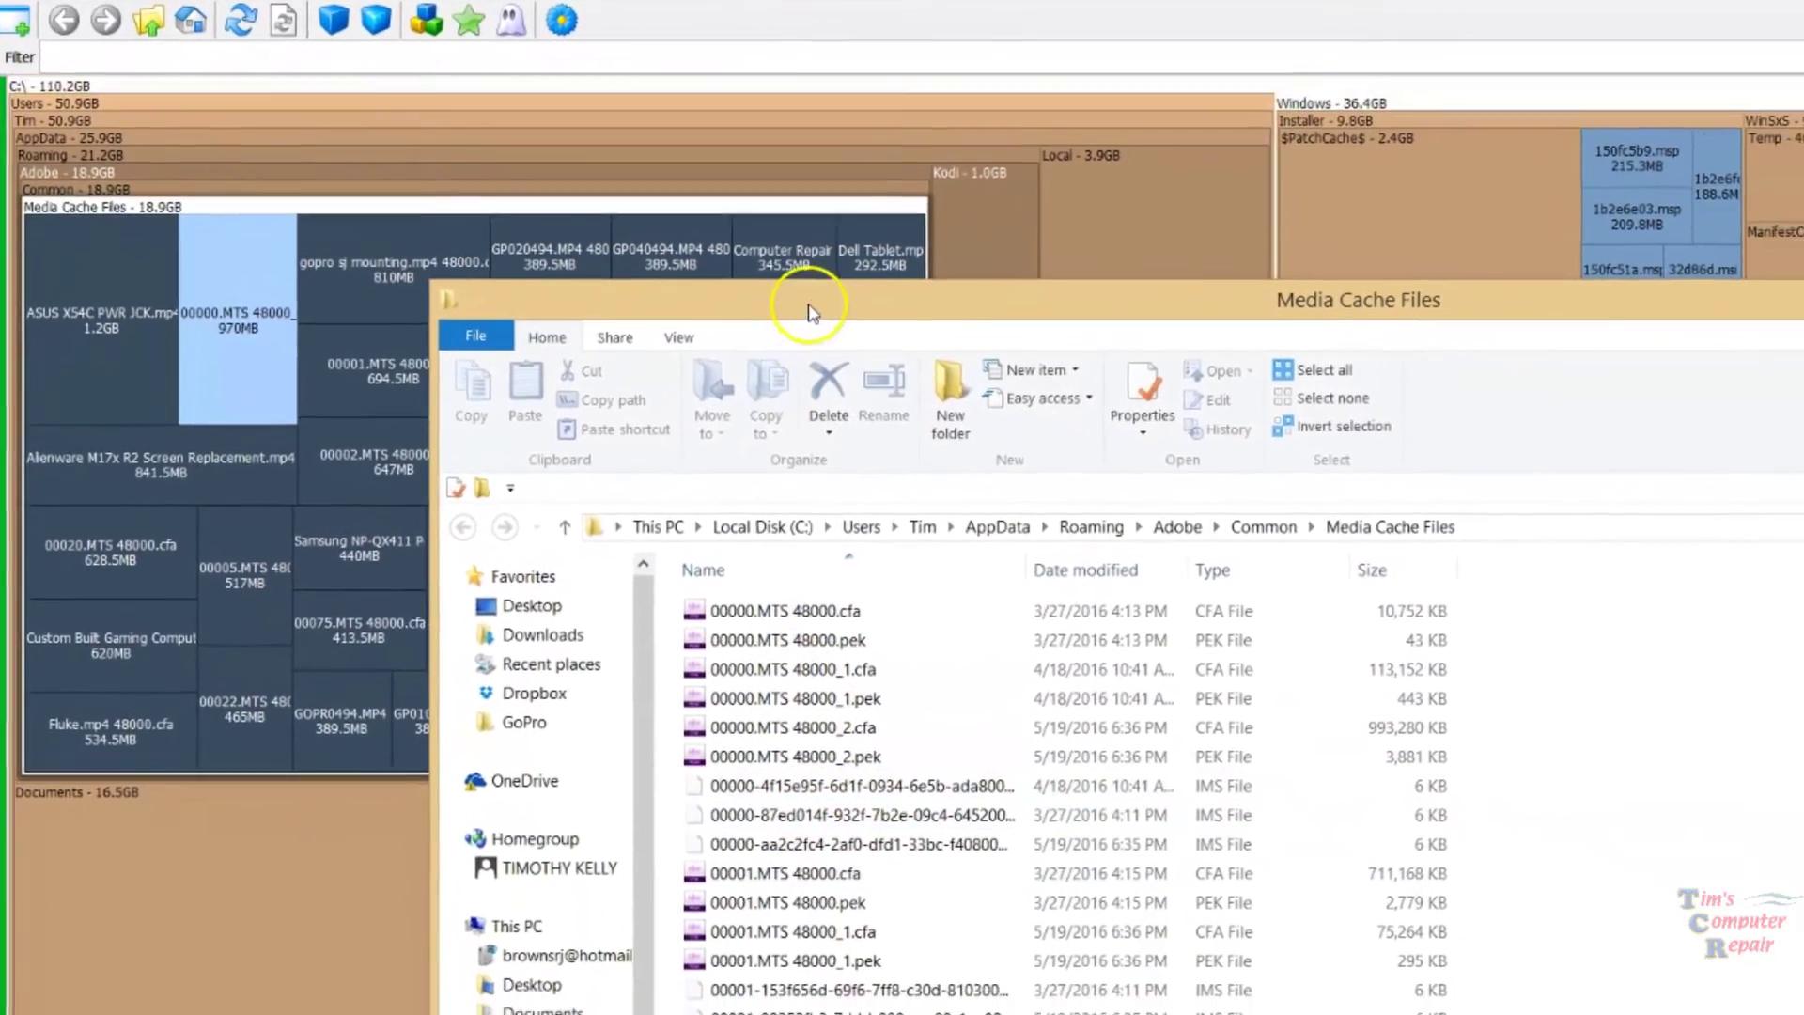
pyautogui.moveTo(939, 371); pyautogui.dragTo(1513, 296)
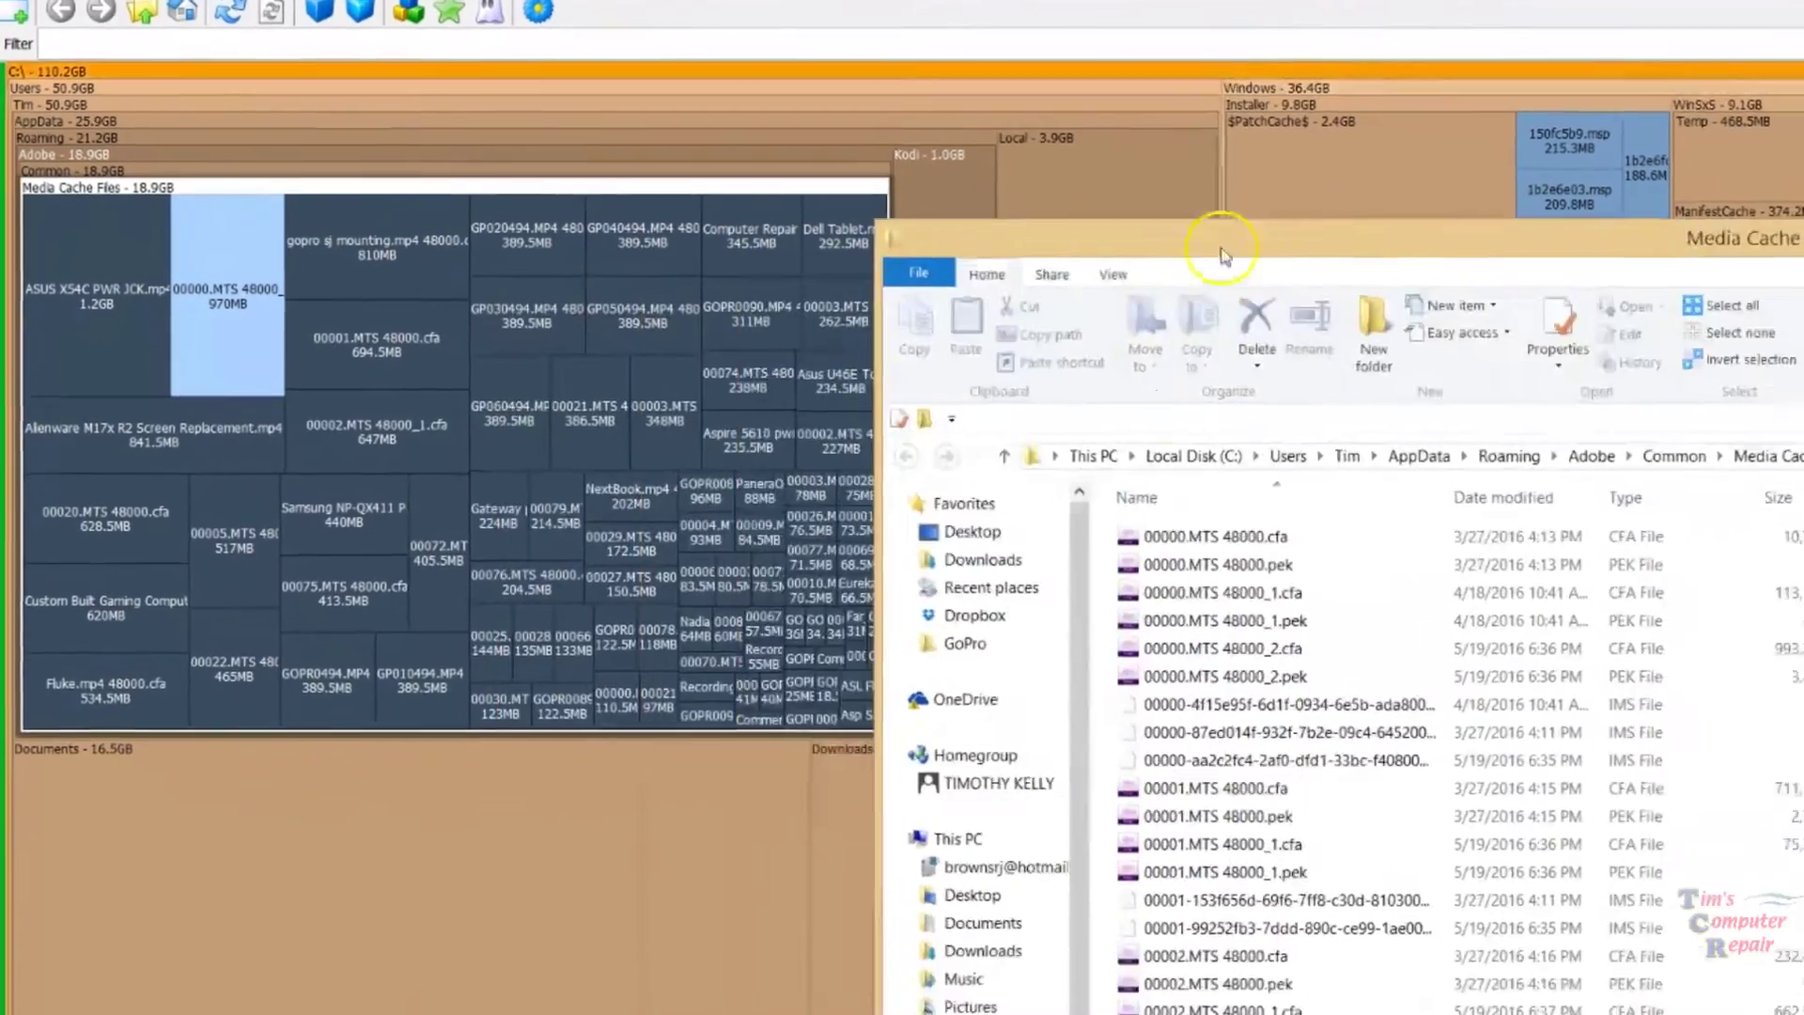
pyautogui.moveTo(1287, 235); pyautogui.dragTo(1311, 81)
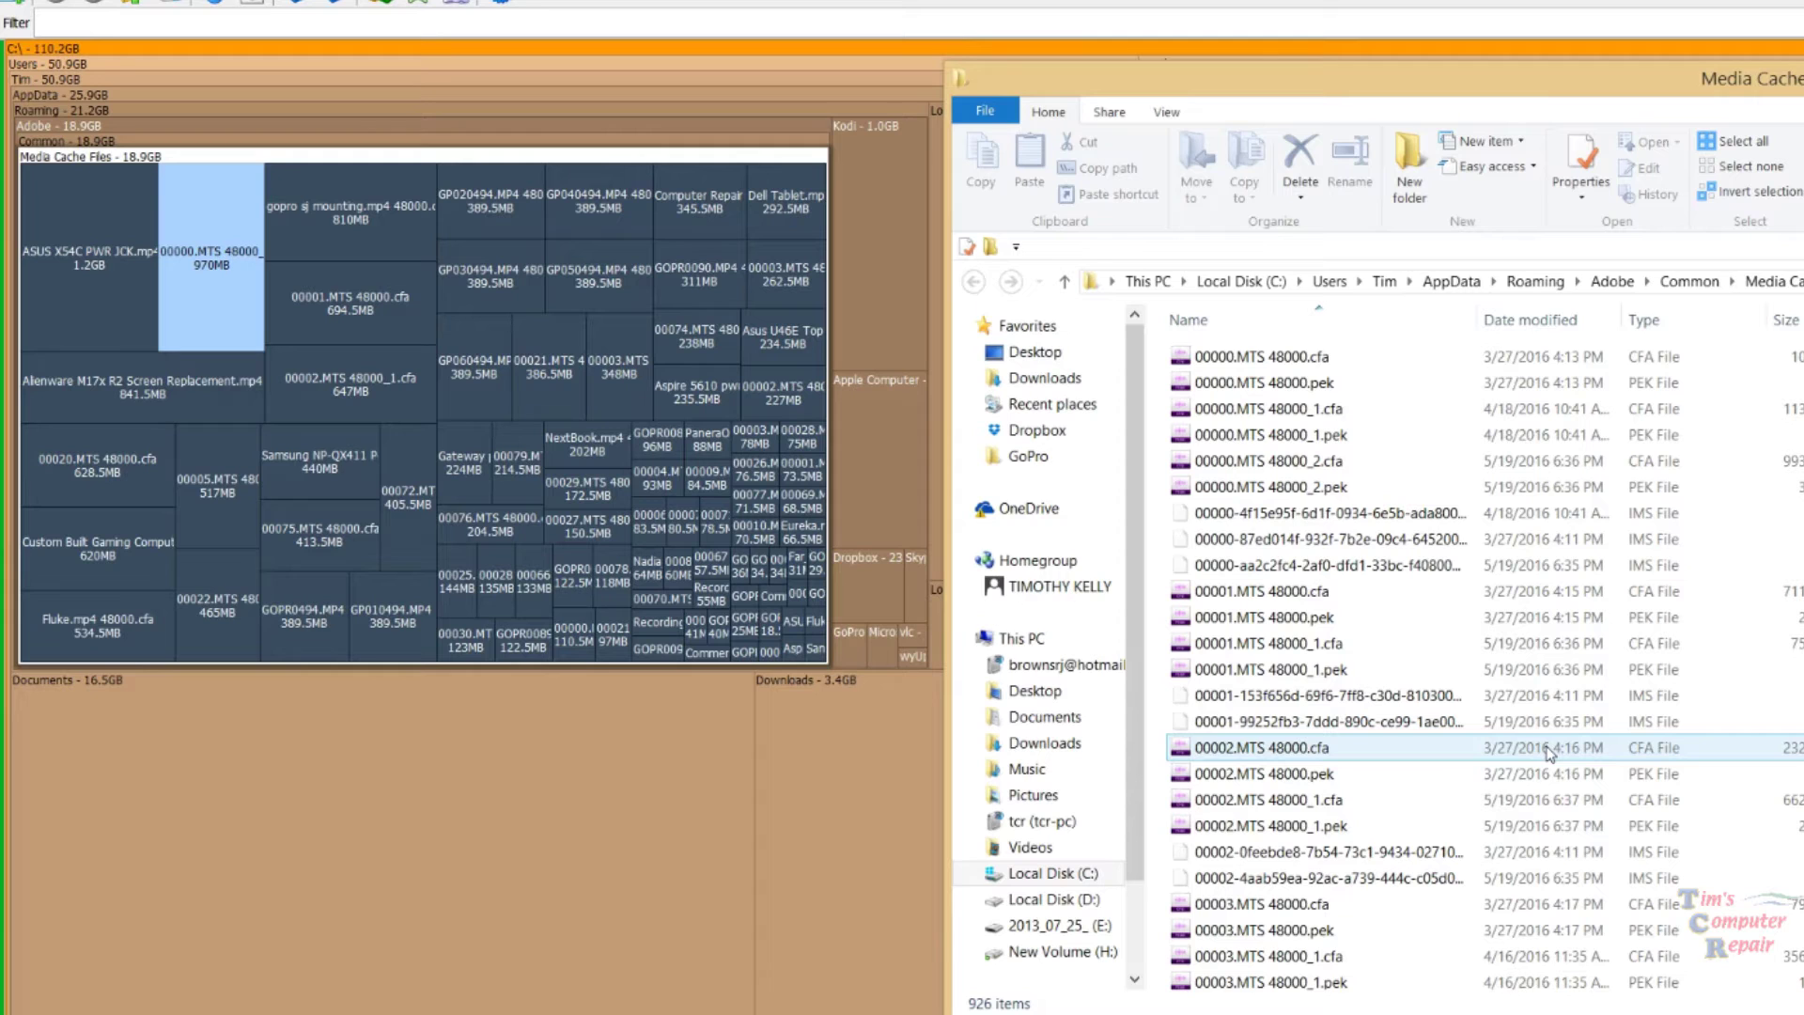
pyautogui.click(1539, 775)
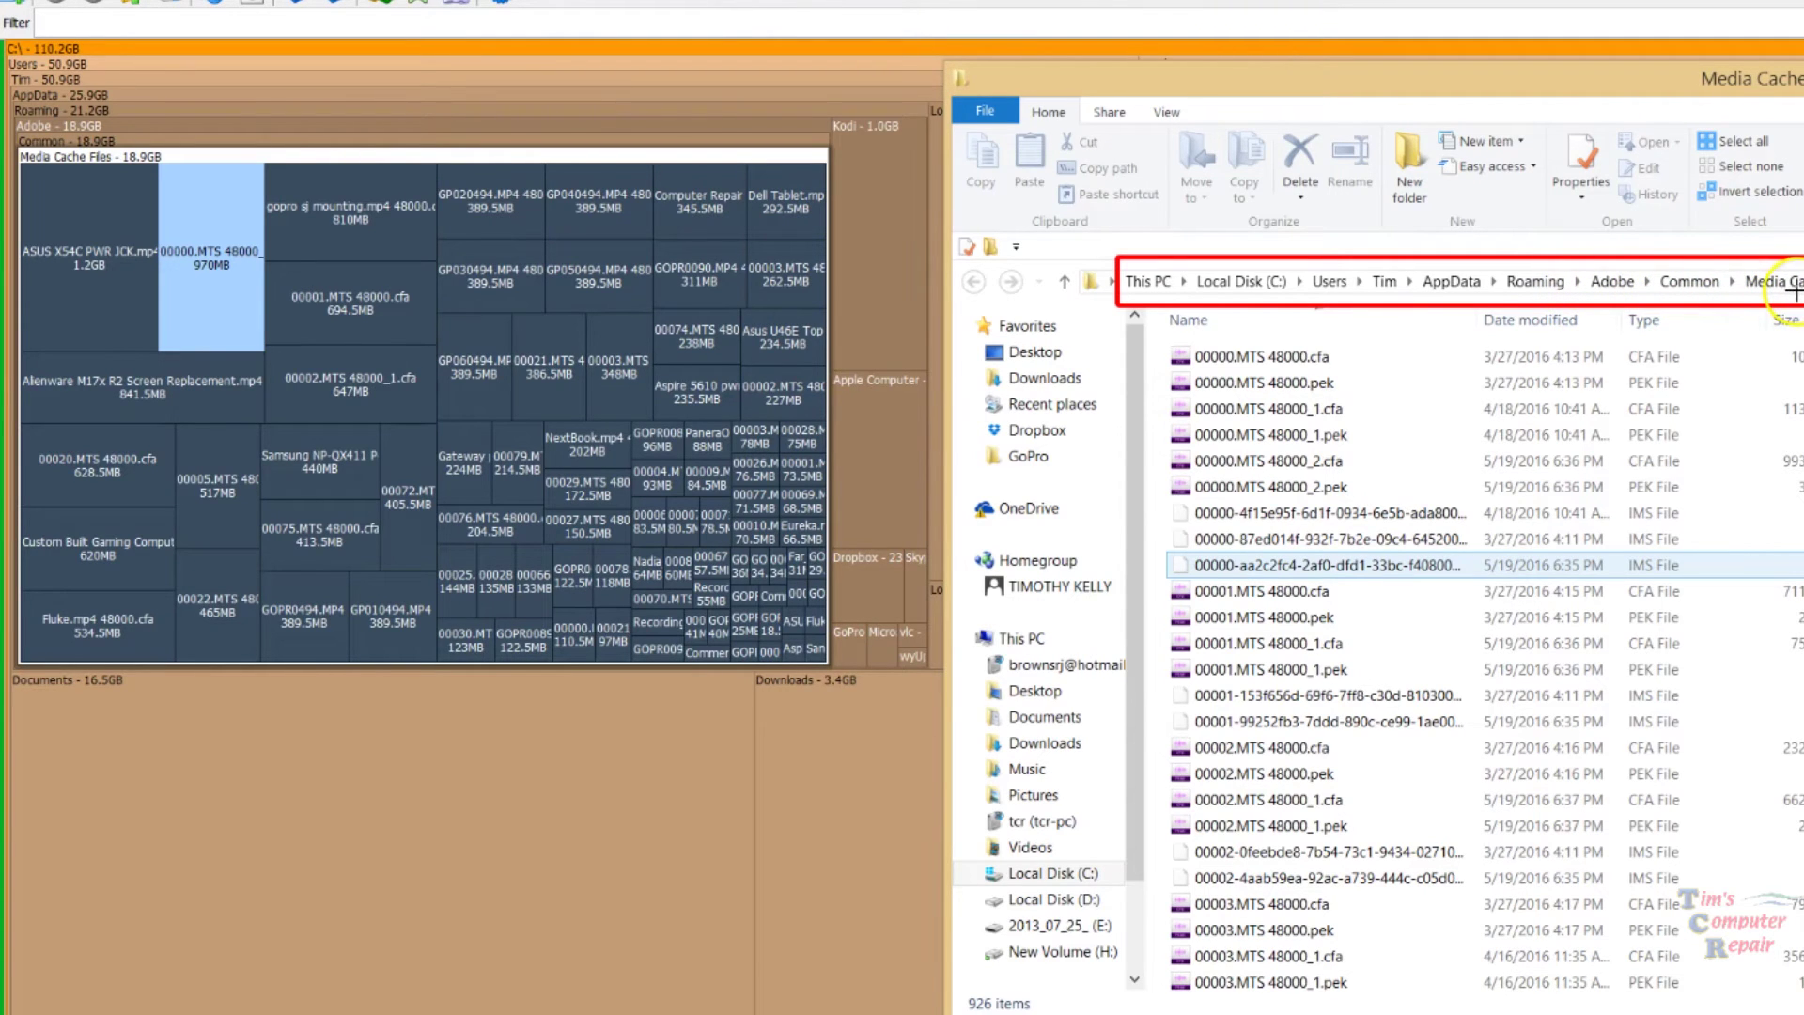
# Select all 926 cache files with Ctrl+A and permanently delete them
pyautogui.click(1241, 362)
pyautogui.click(1193, 354)
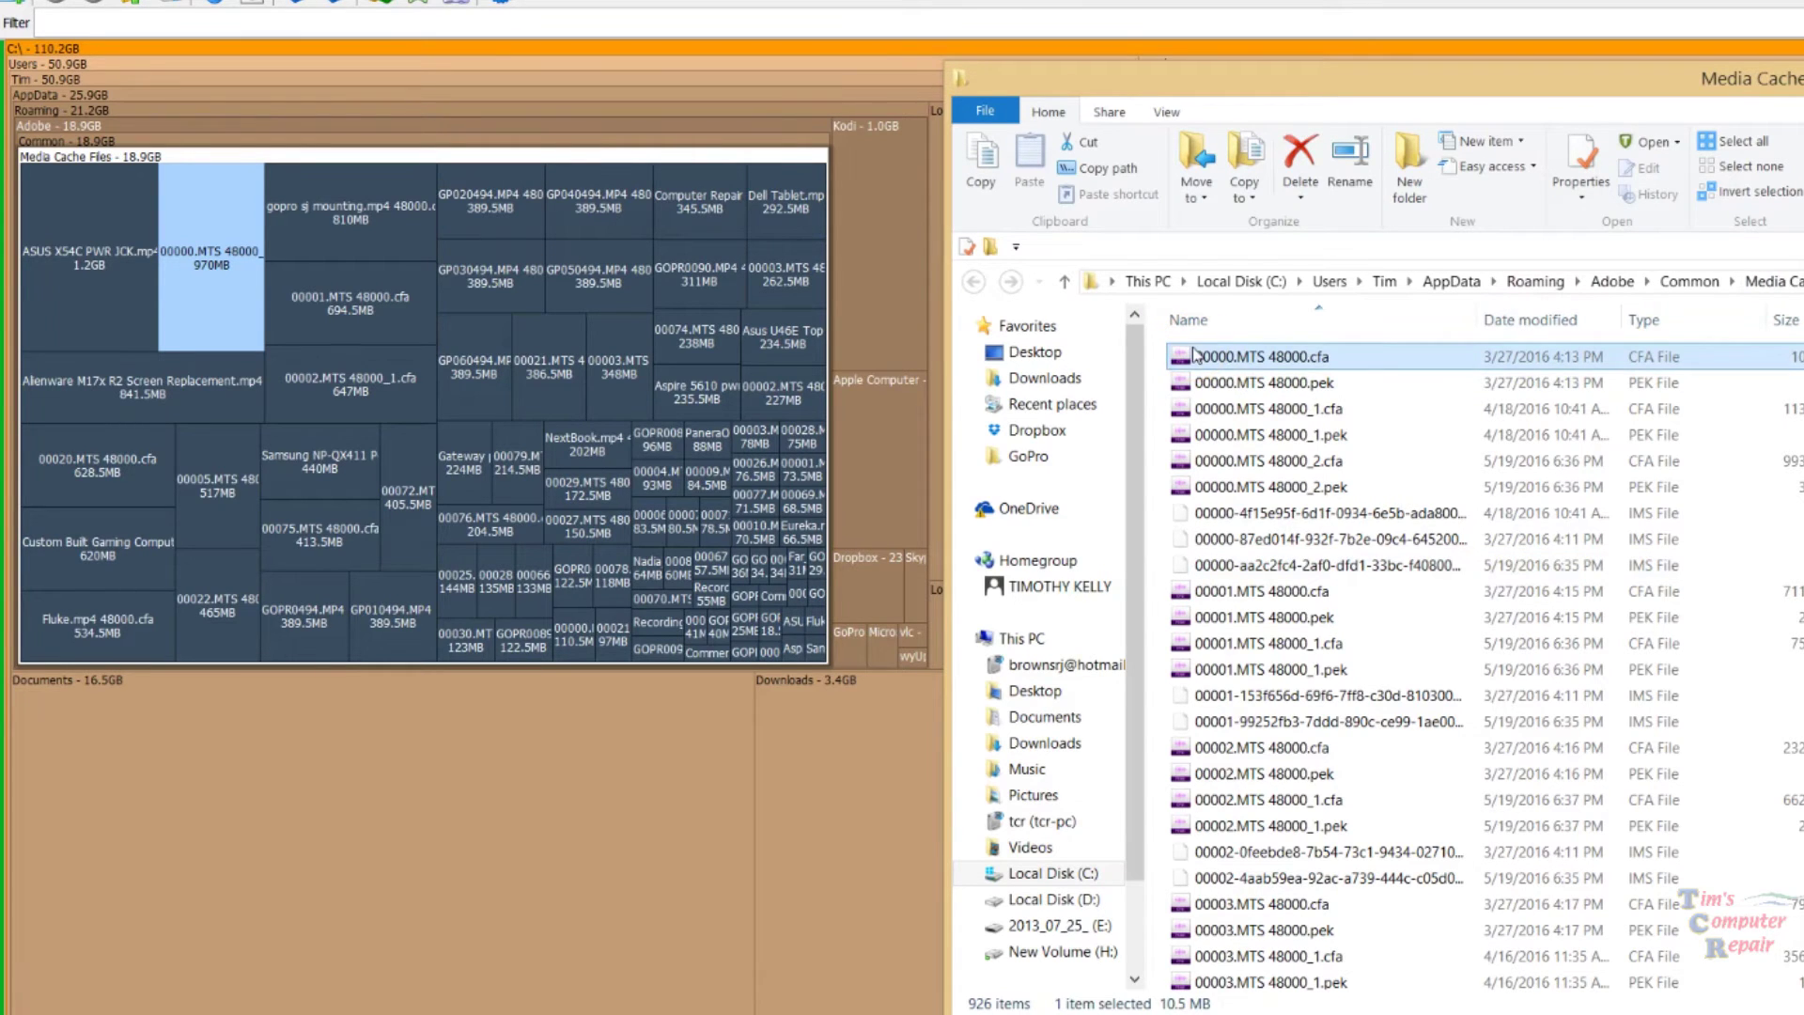
pyautogui.hotkey('ctrl', 'a')
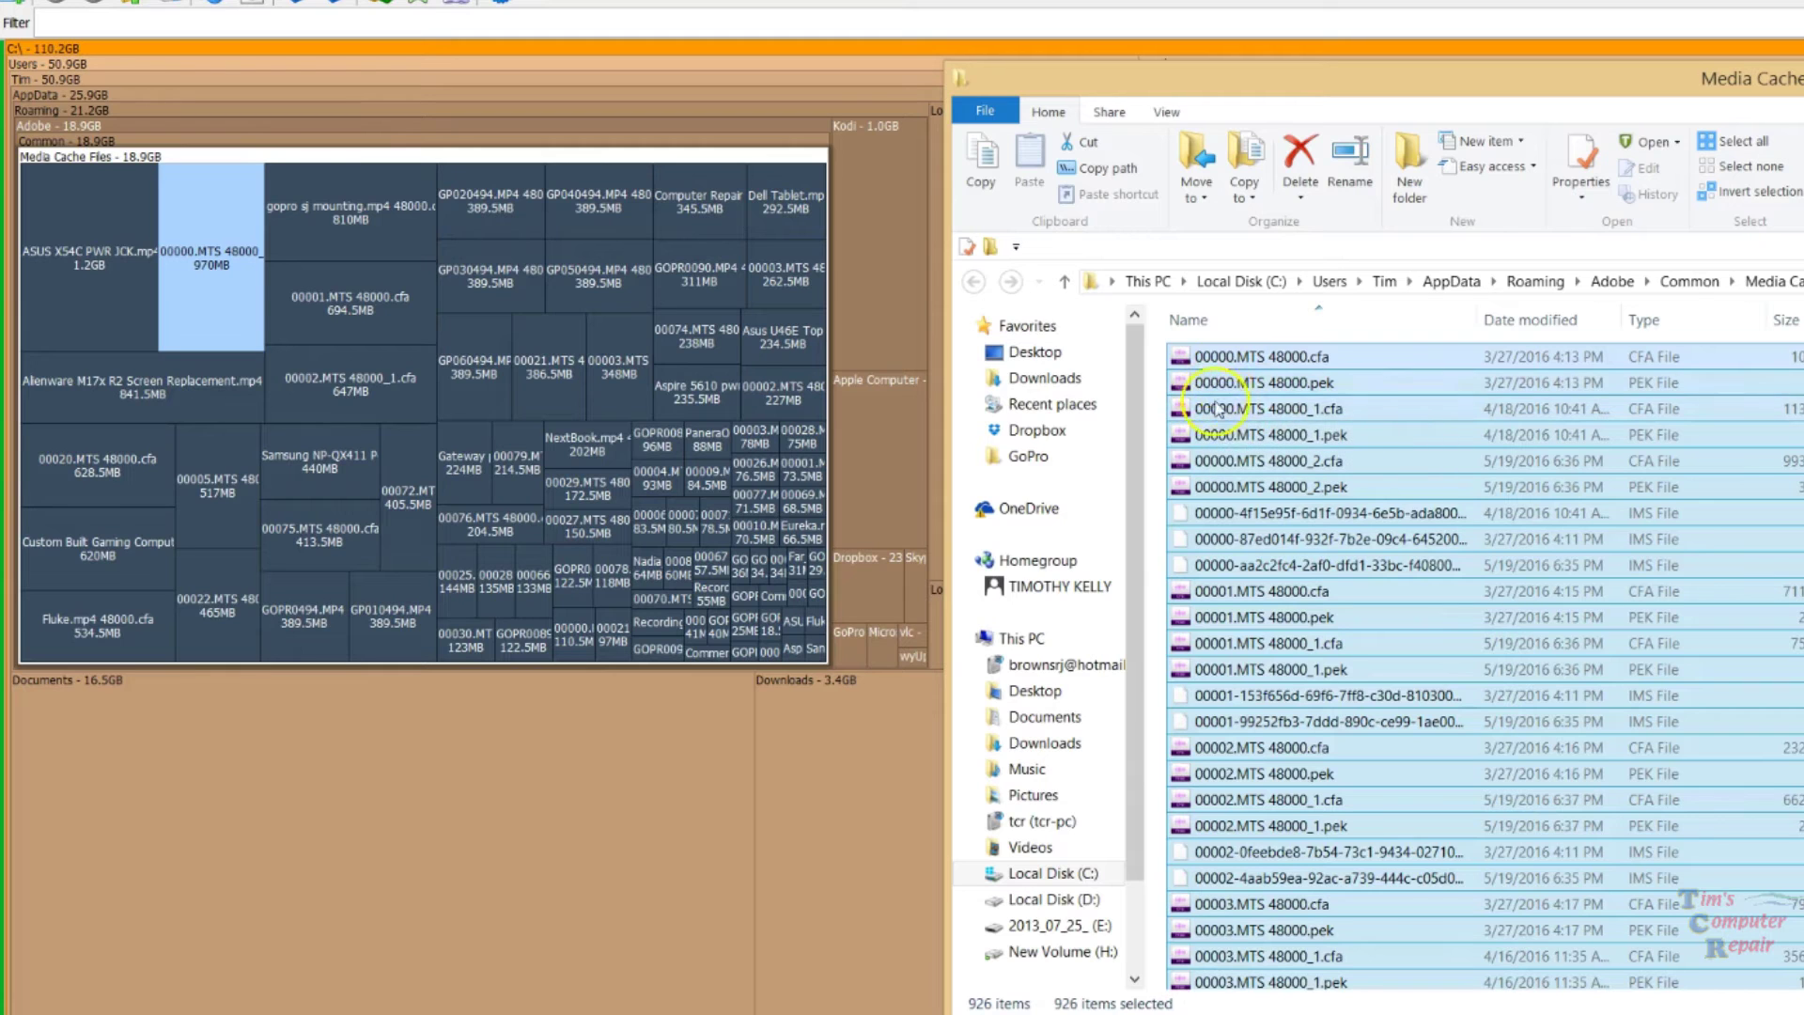
pyautogui.rightClick(1213, 369)
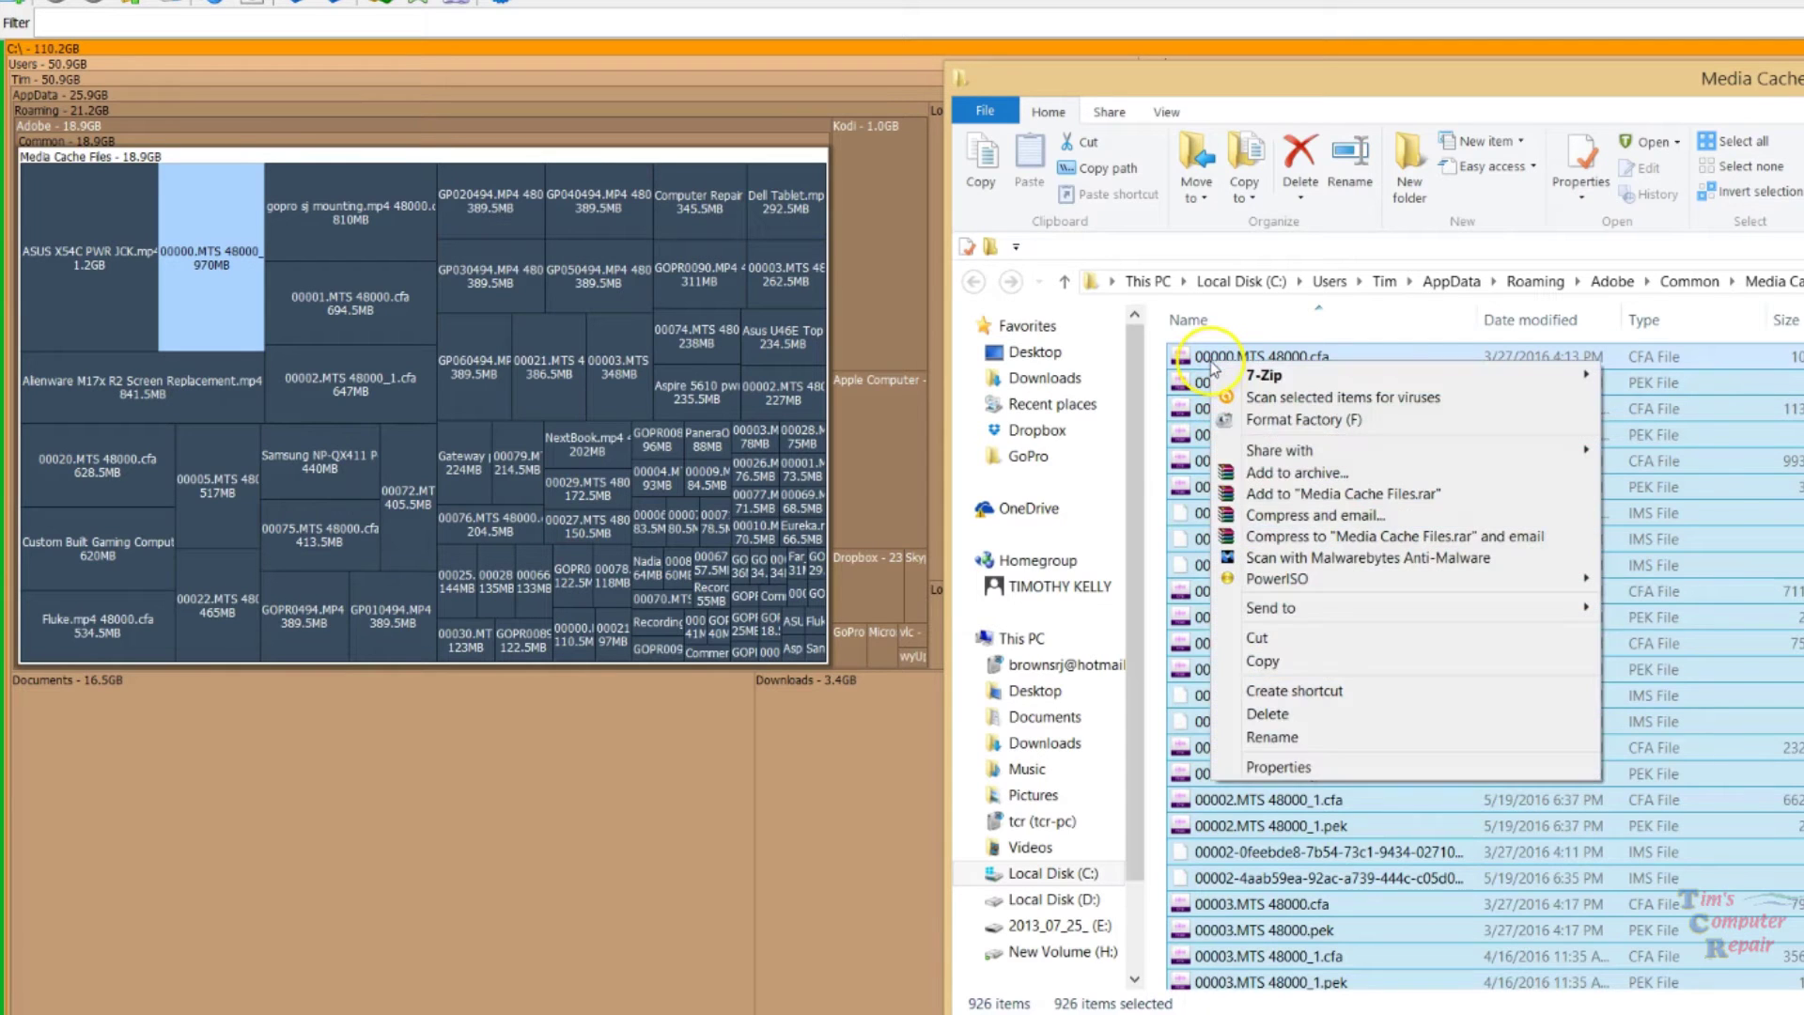
pyautogui.click(1293, 717)
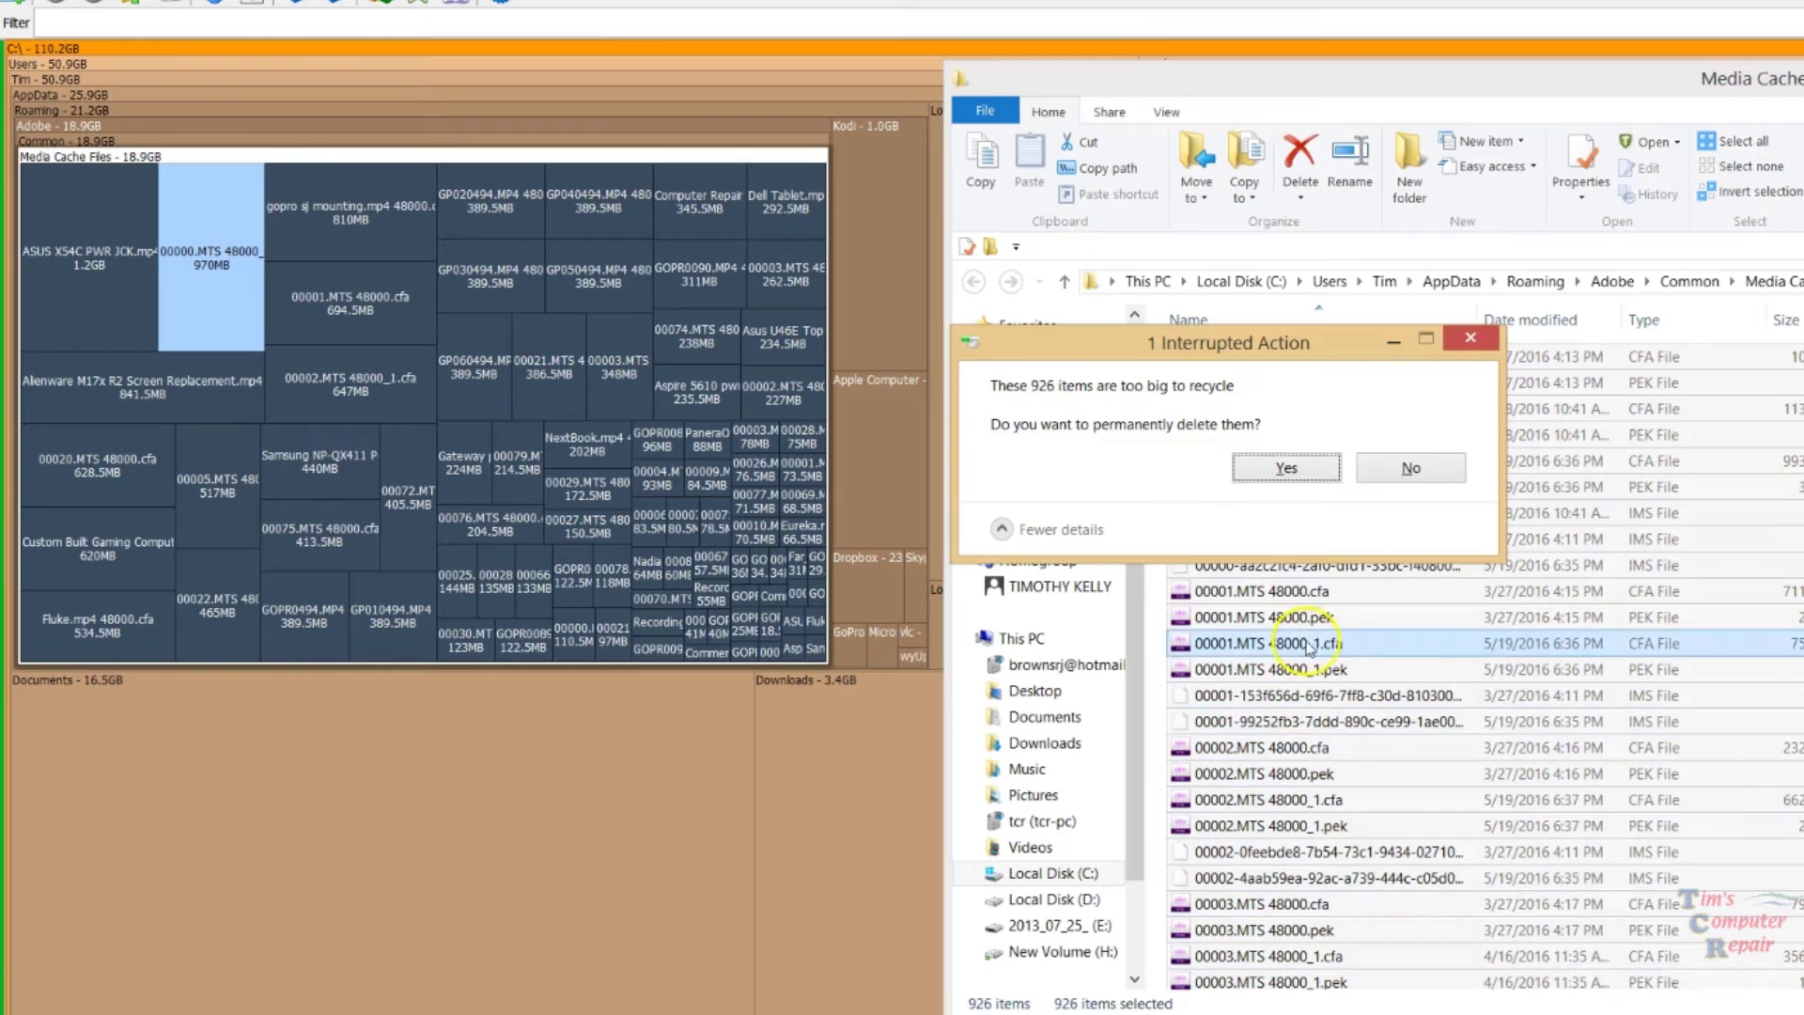
pyautogui.click(1280, 487)
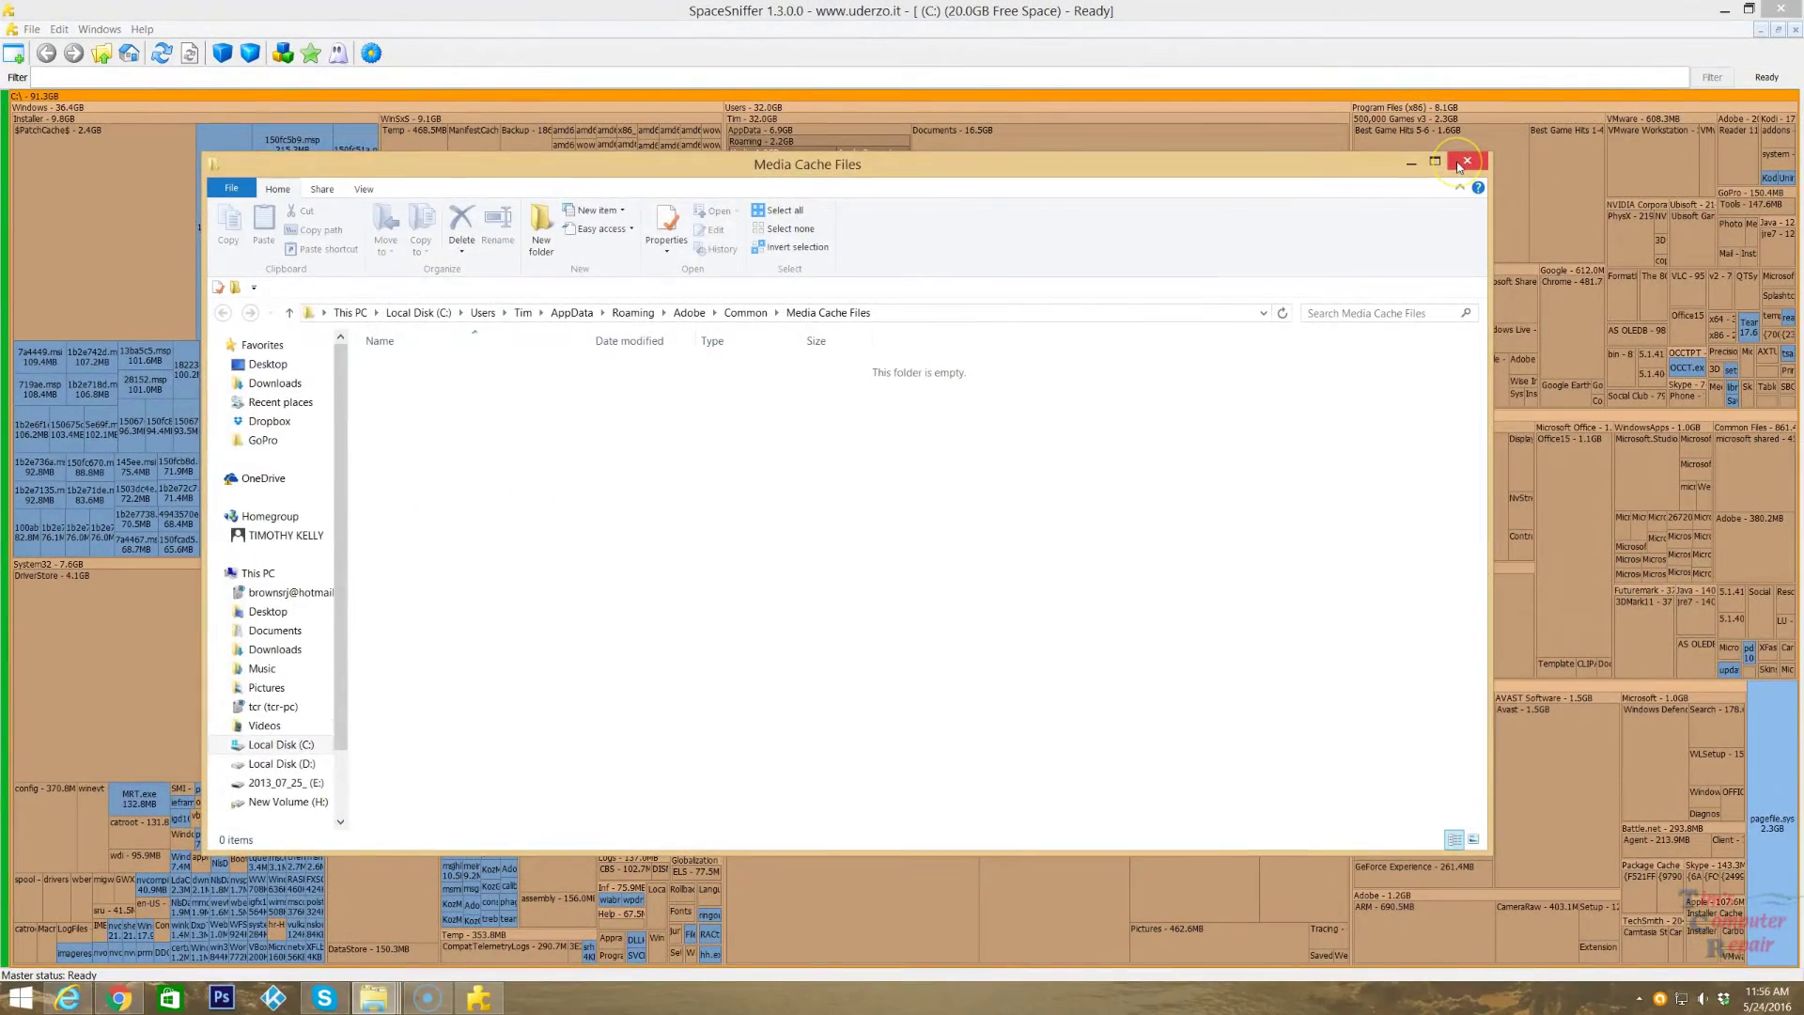
pyautogui.moveTo(1459, 167); pyautogui.dragTo(1504, 153)
# Close the emptied Explorer window and browse AppData, Roaming and LocalLow in the treemap
pyautogui.click(1502, 148)
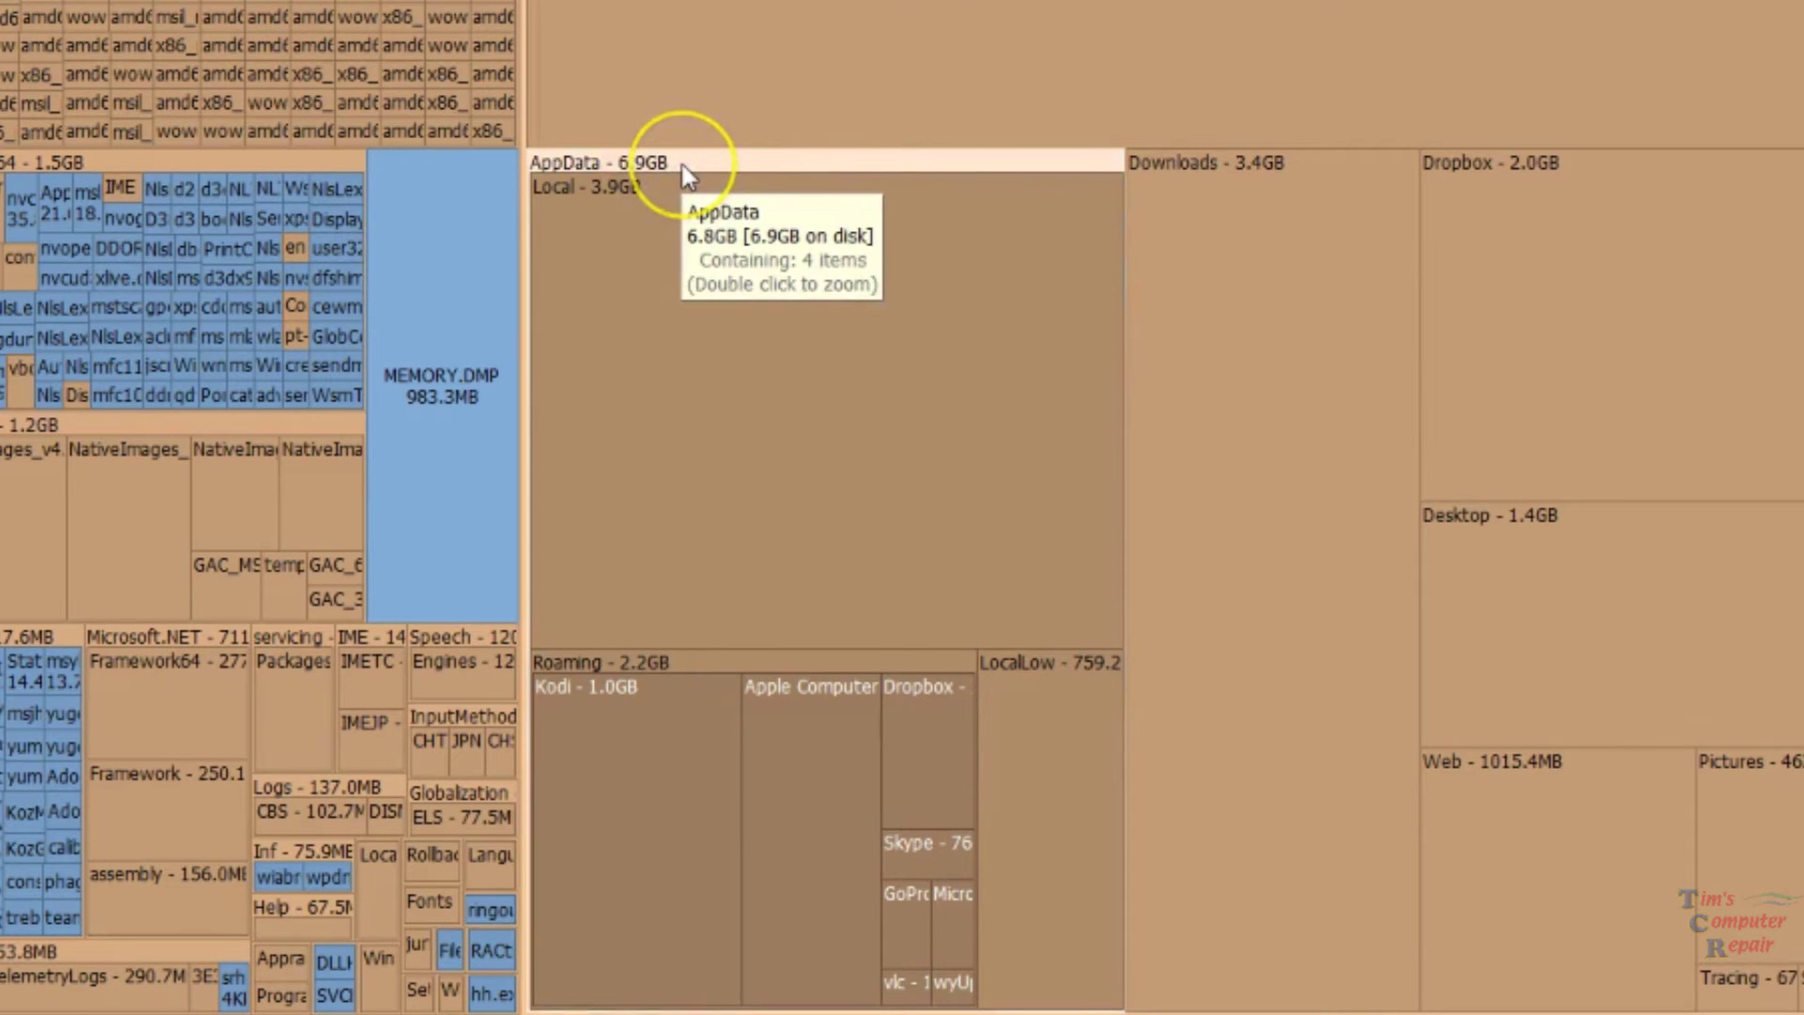
pyautogui.click(689, 174)
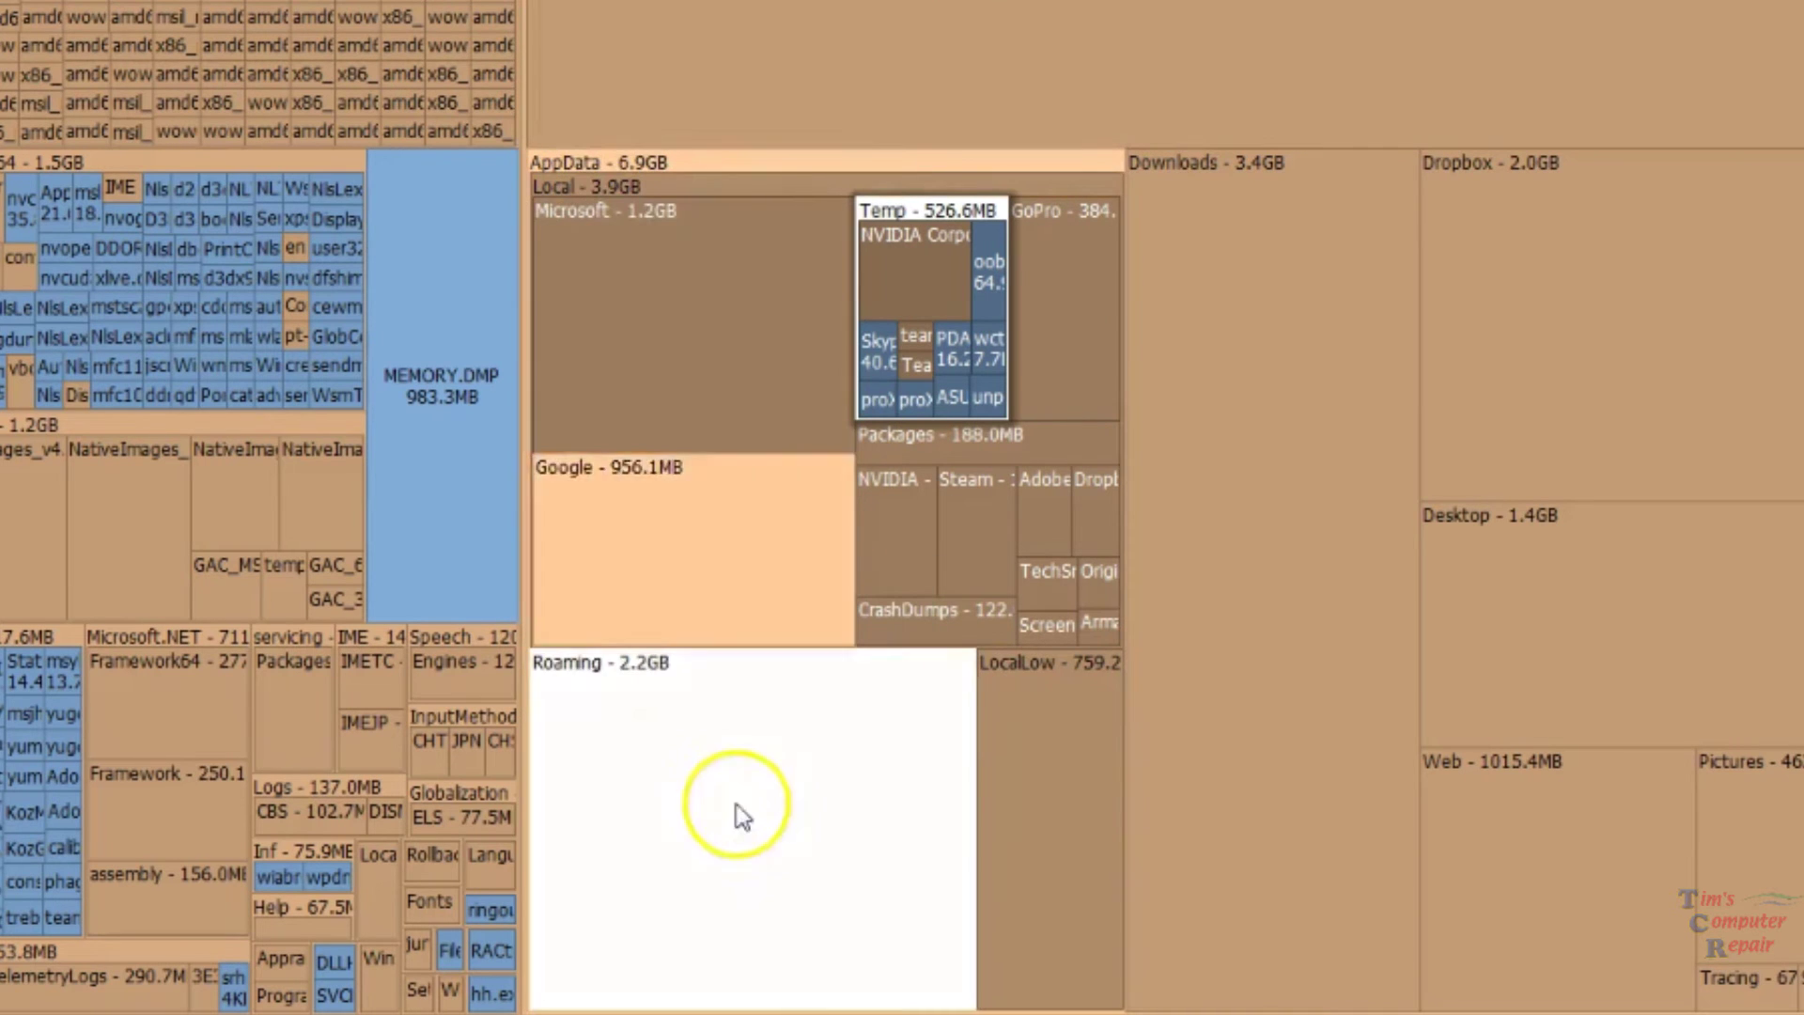
pyautogui.click(697, 780)
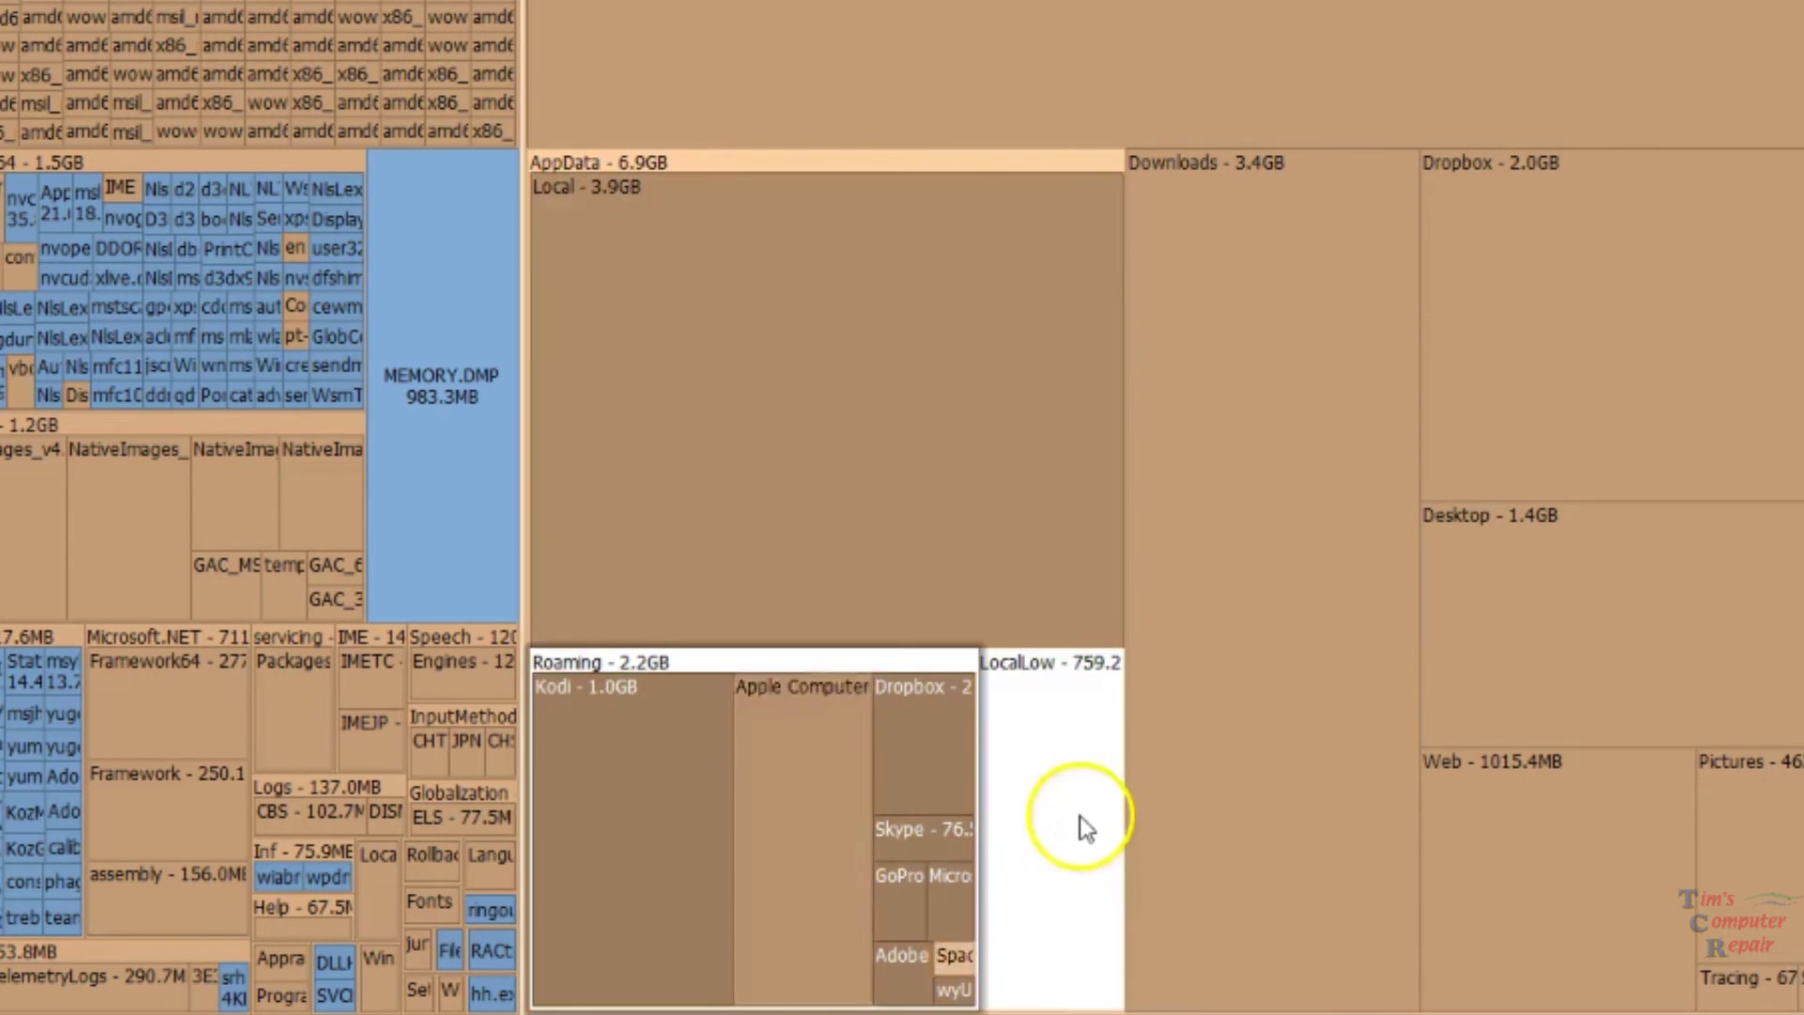
pyautogui.click(1045, 725)
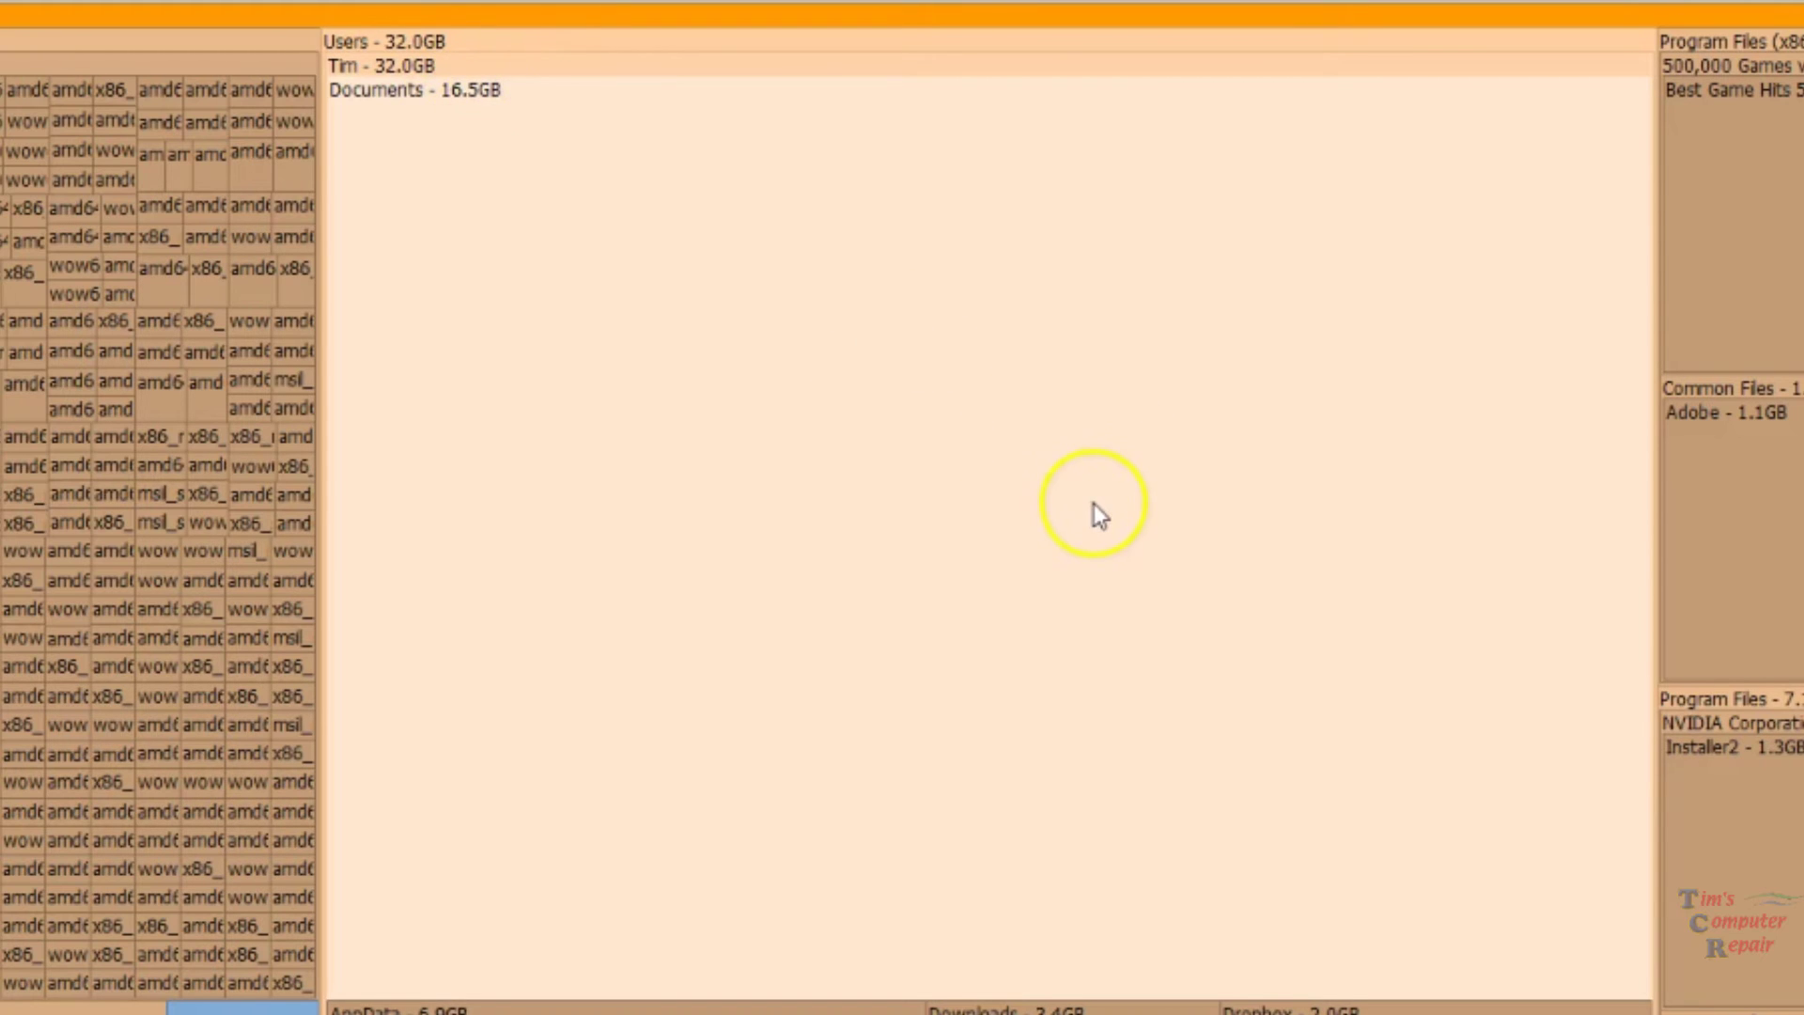
# Drill down through Documents > Adobe > Premiere Pro > 6.0 to reveal the 15.9GB Auto-Save folder
pyautogui.click(975, 527)
pyautogui.click(413, 114)
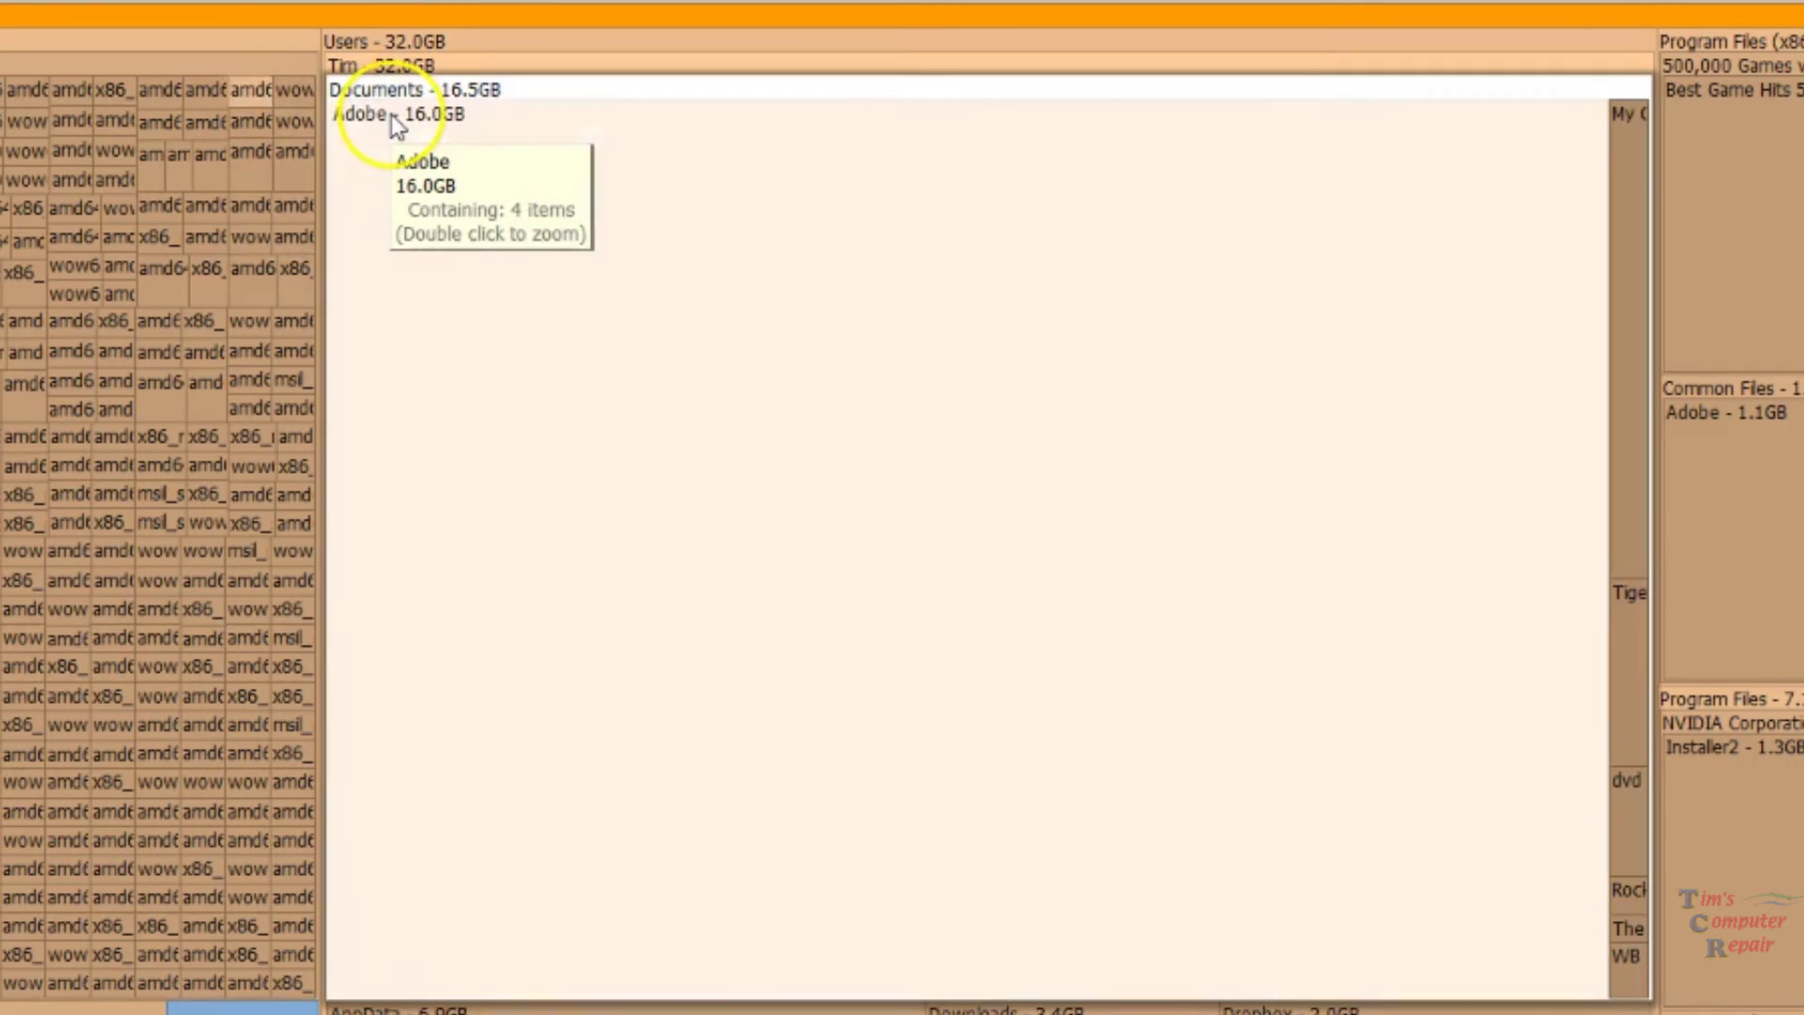
pyautogui.click(835, 249)
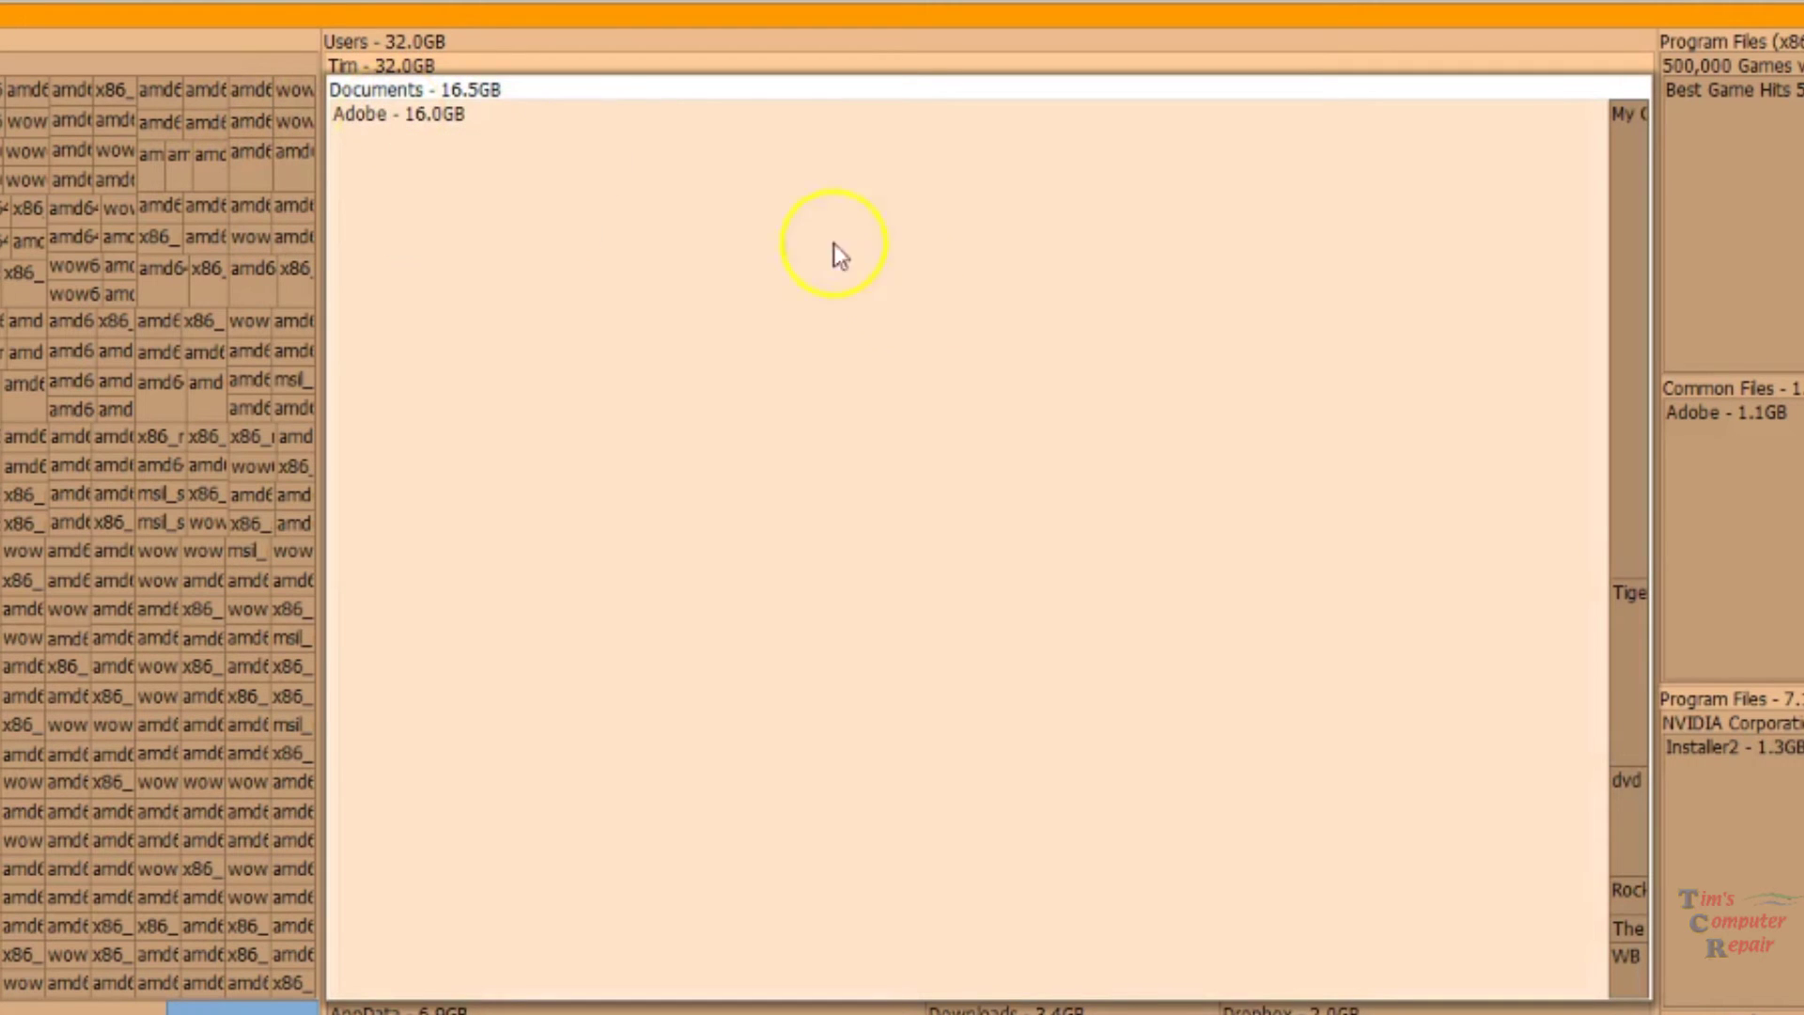
pyautogui.click(1085, 516)
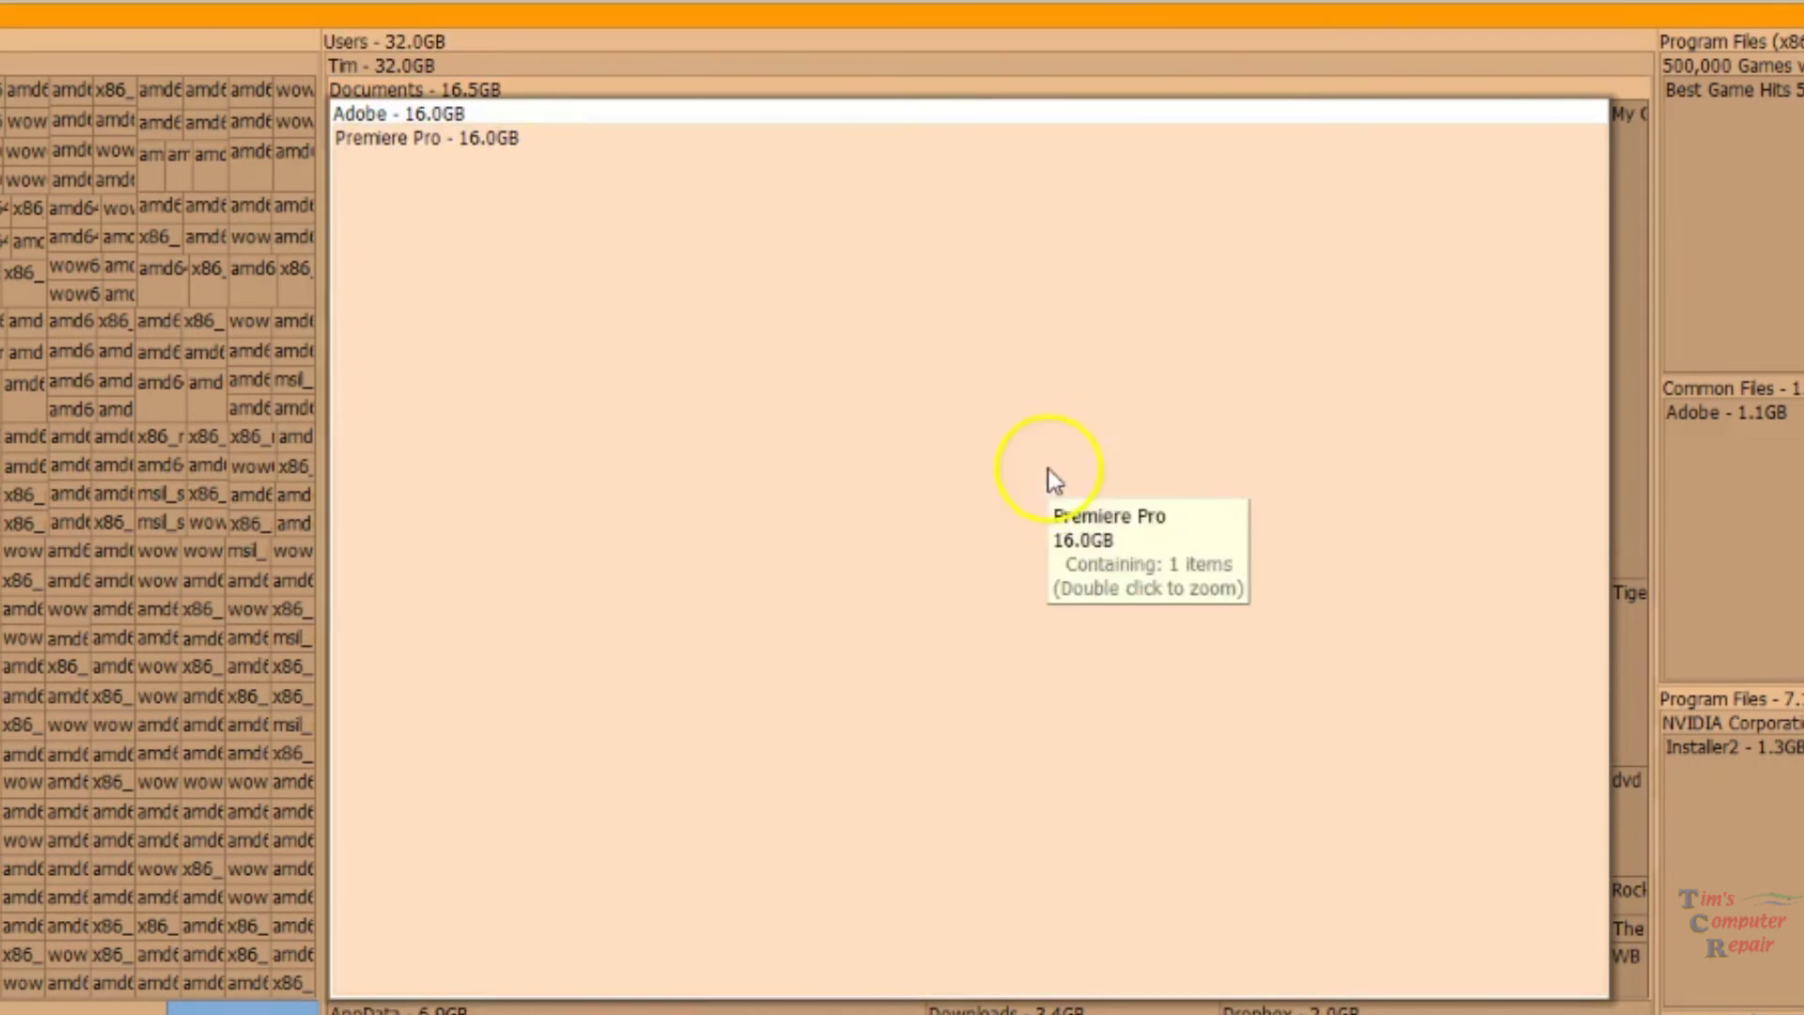
pyautogui.click(1039, 475)
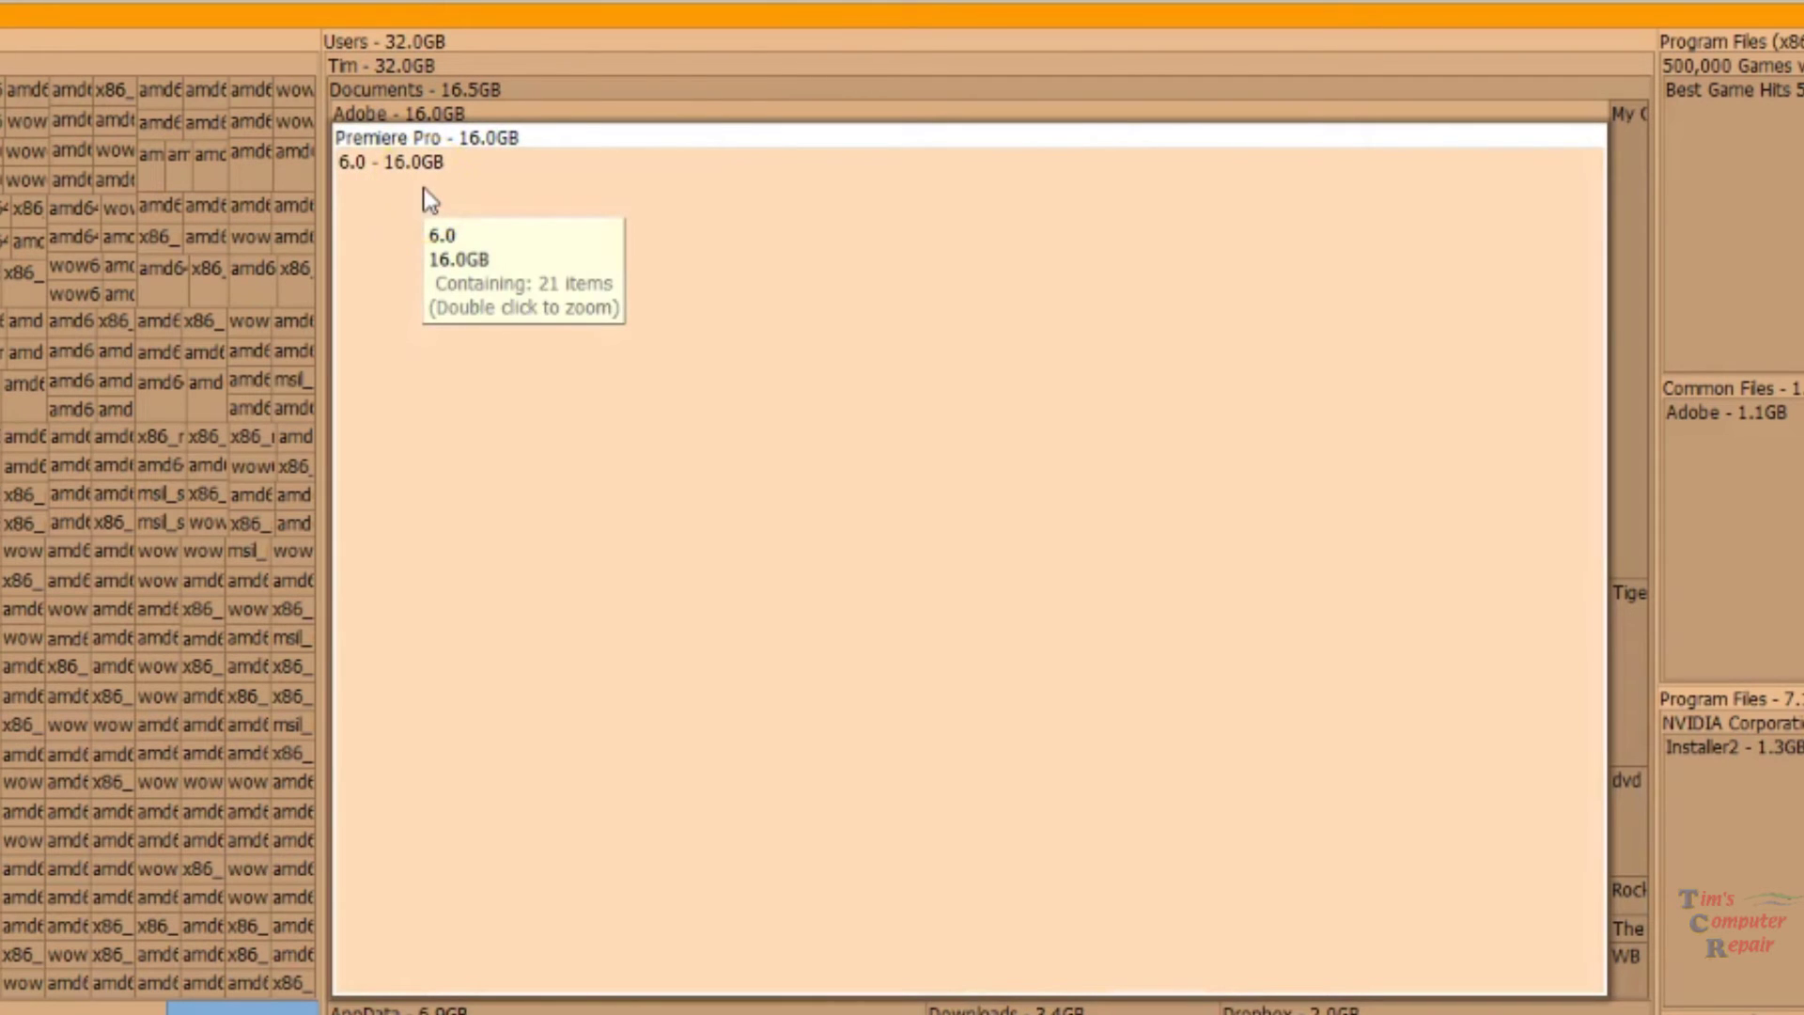
pyautogui.click(371, 174)
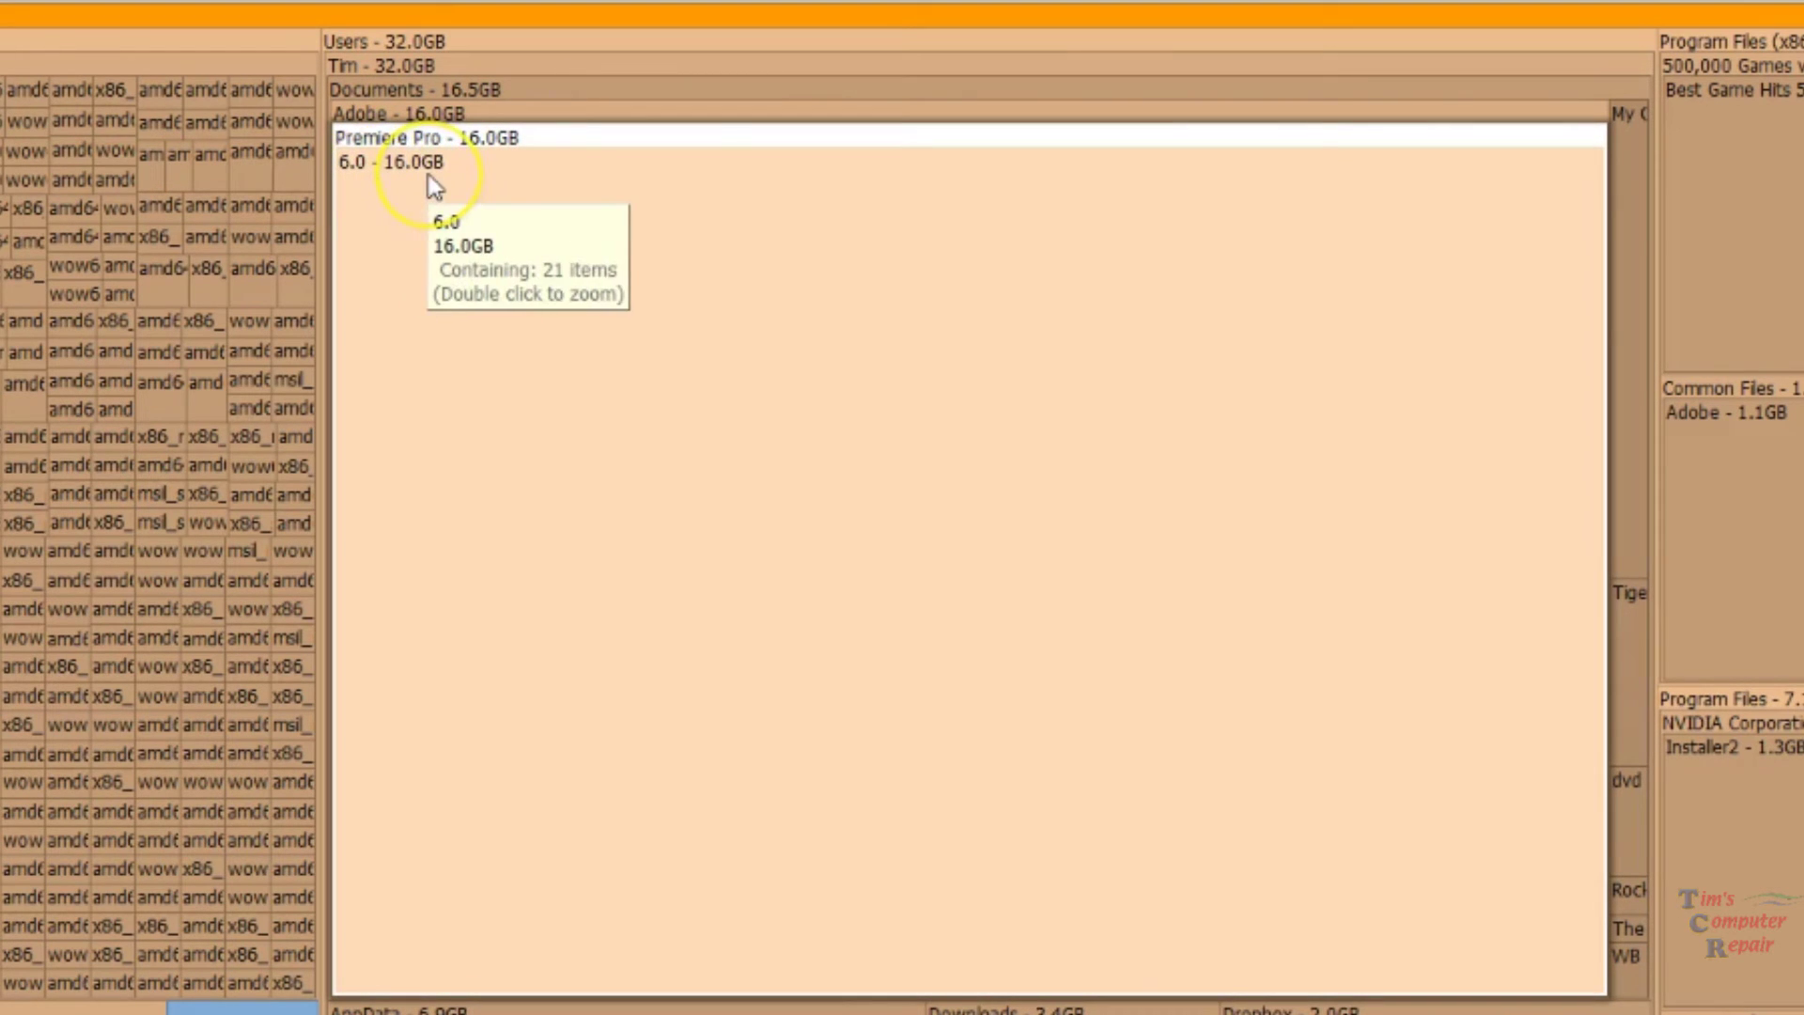
pyautogui.click(998, 540)
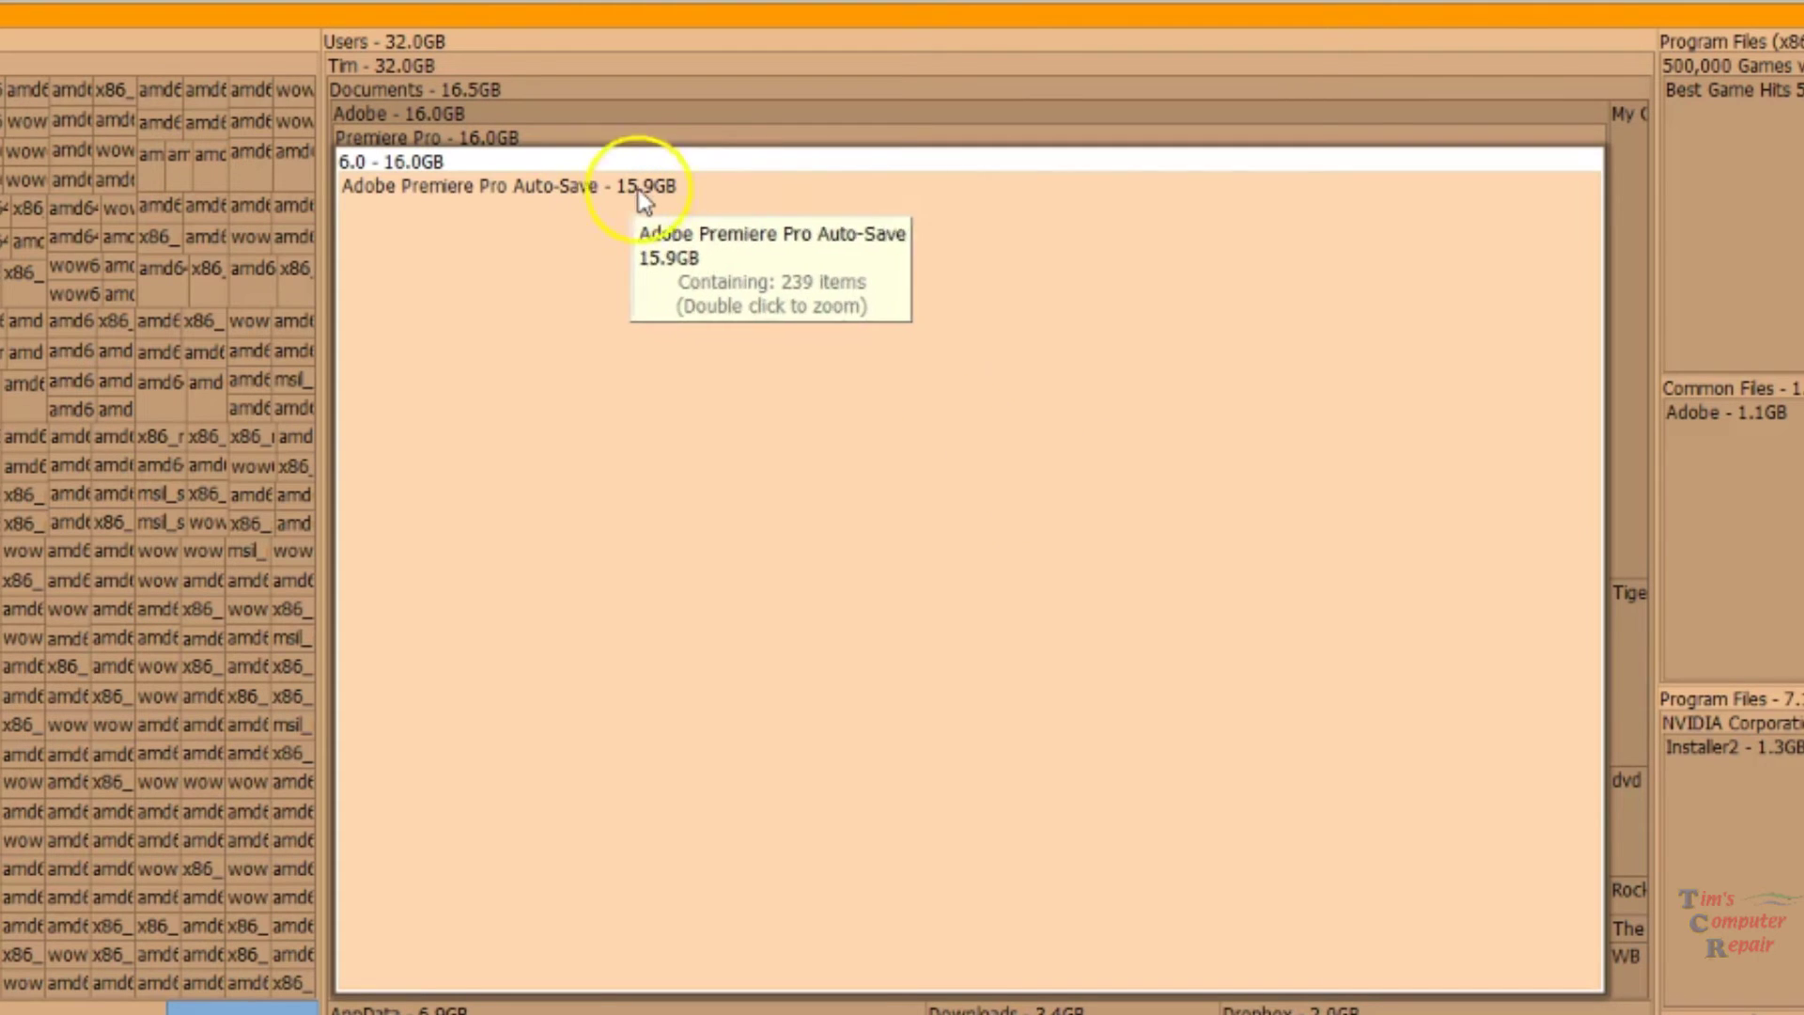
# Open the Premiere Pro 6.0 folder in File Explorer from its context menu
pyautogui.click(808, 165)
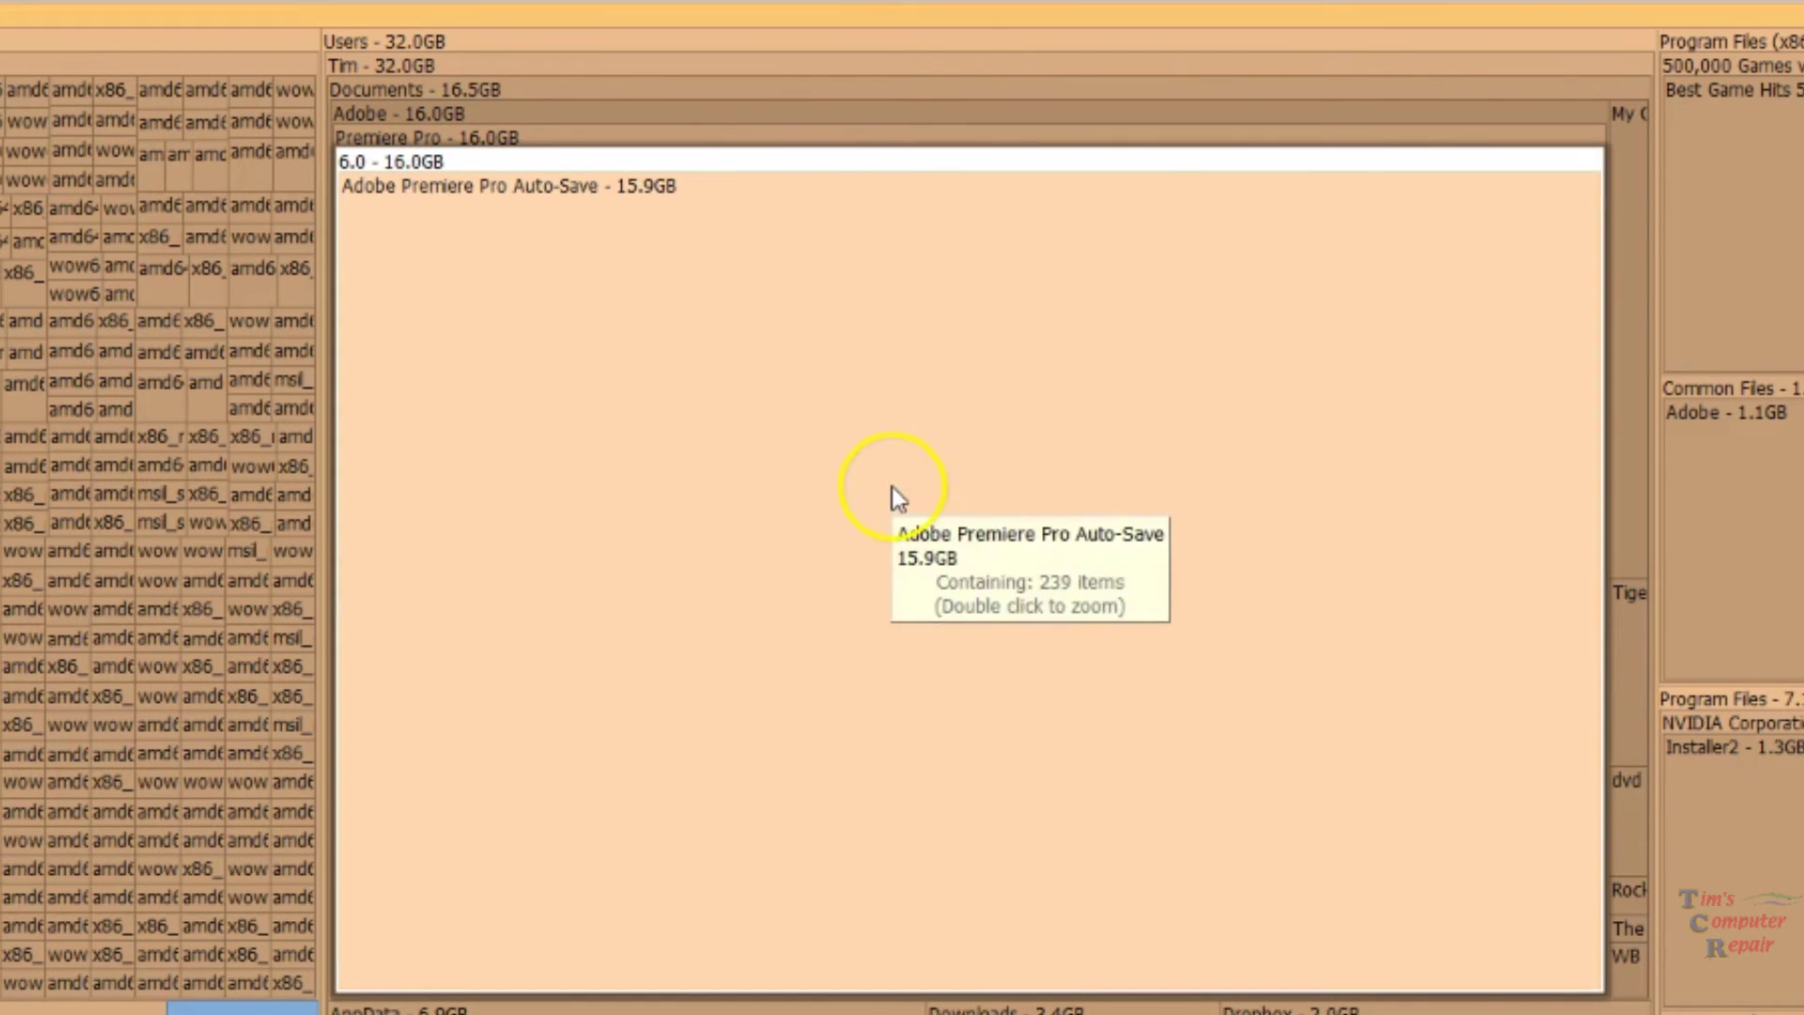
pyautogui.click(870, 168)
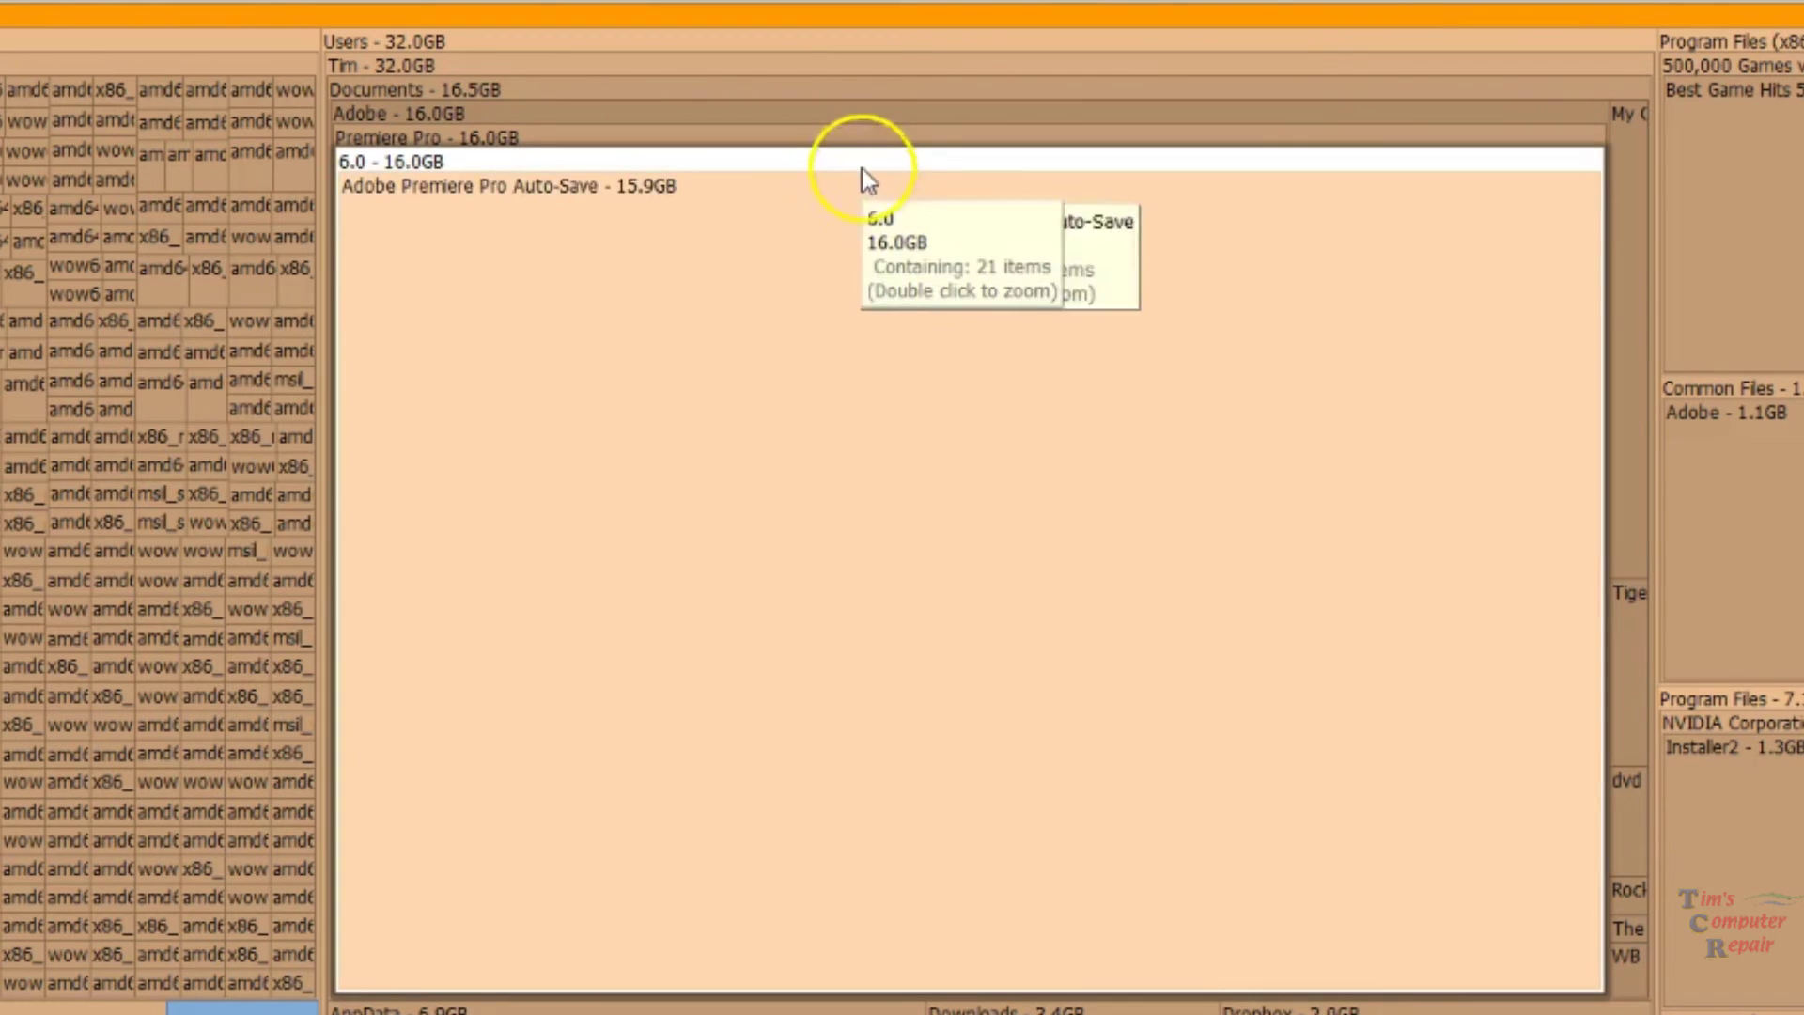
pyautogui.click(861, 169)
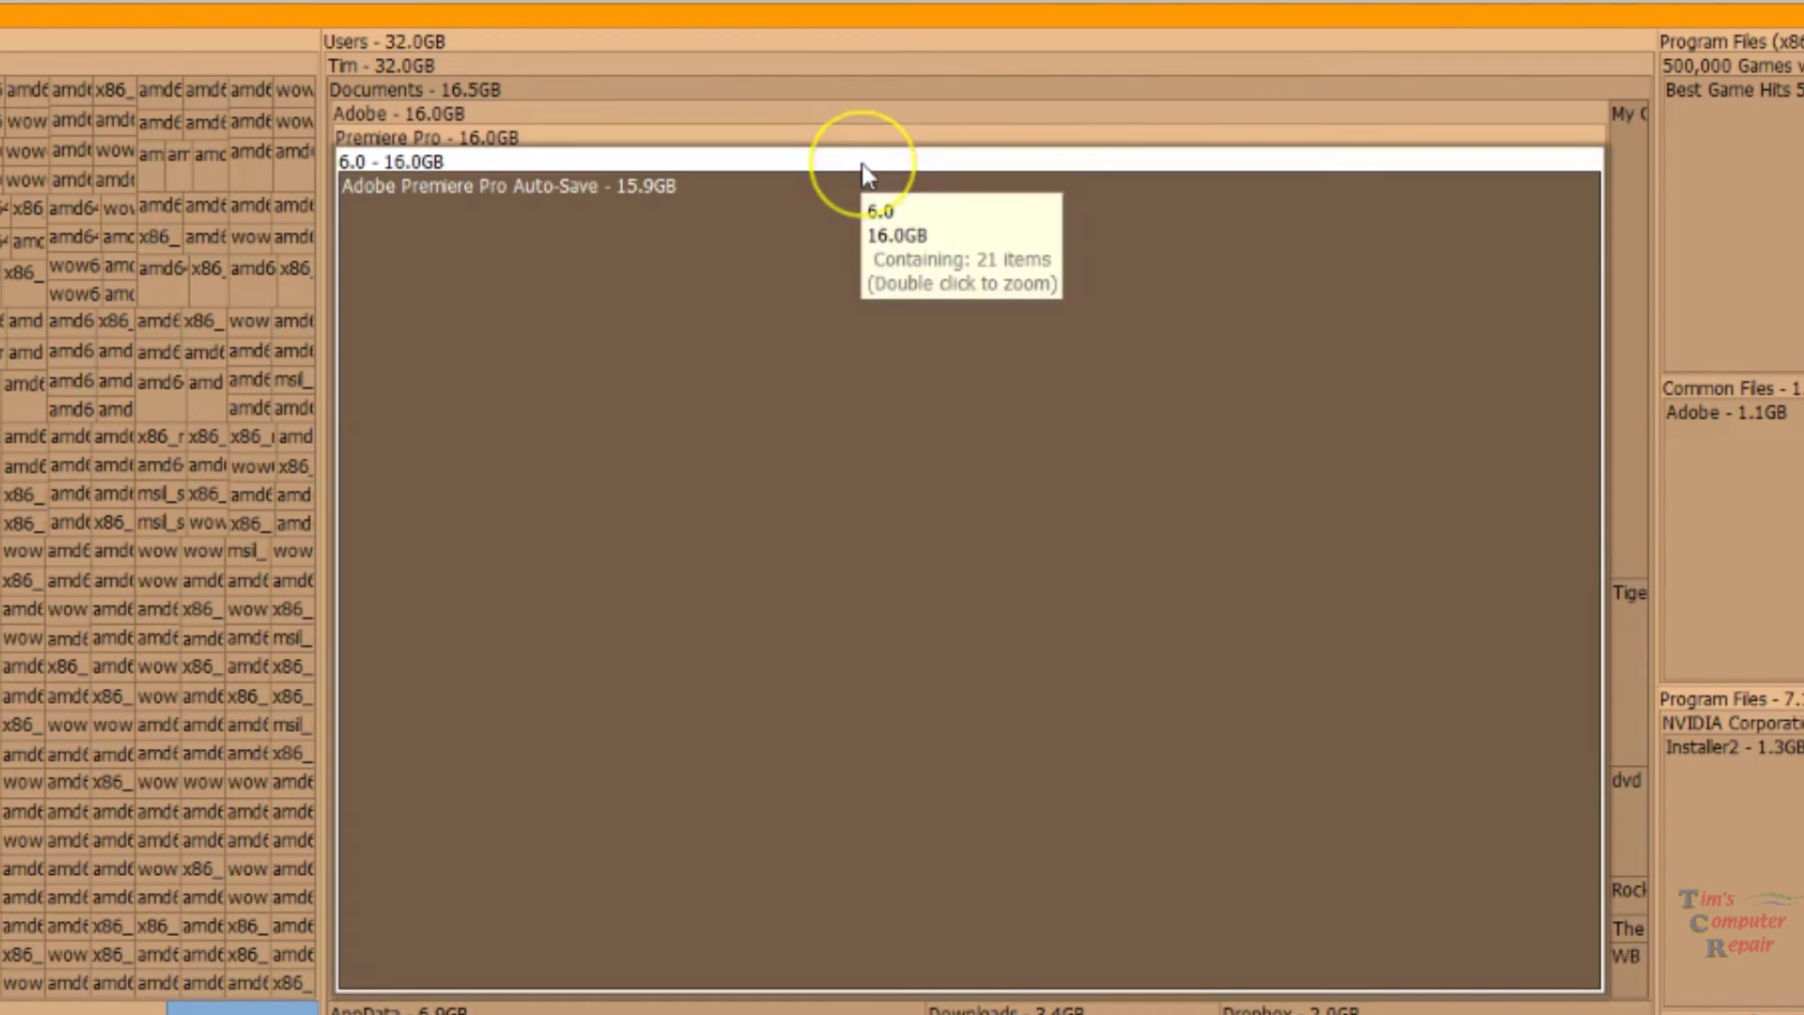
pyautogui.rightClick(865, 174)
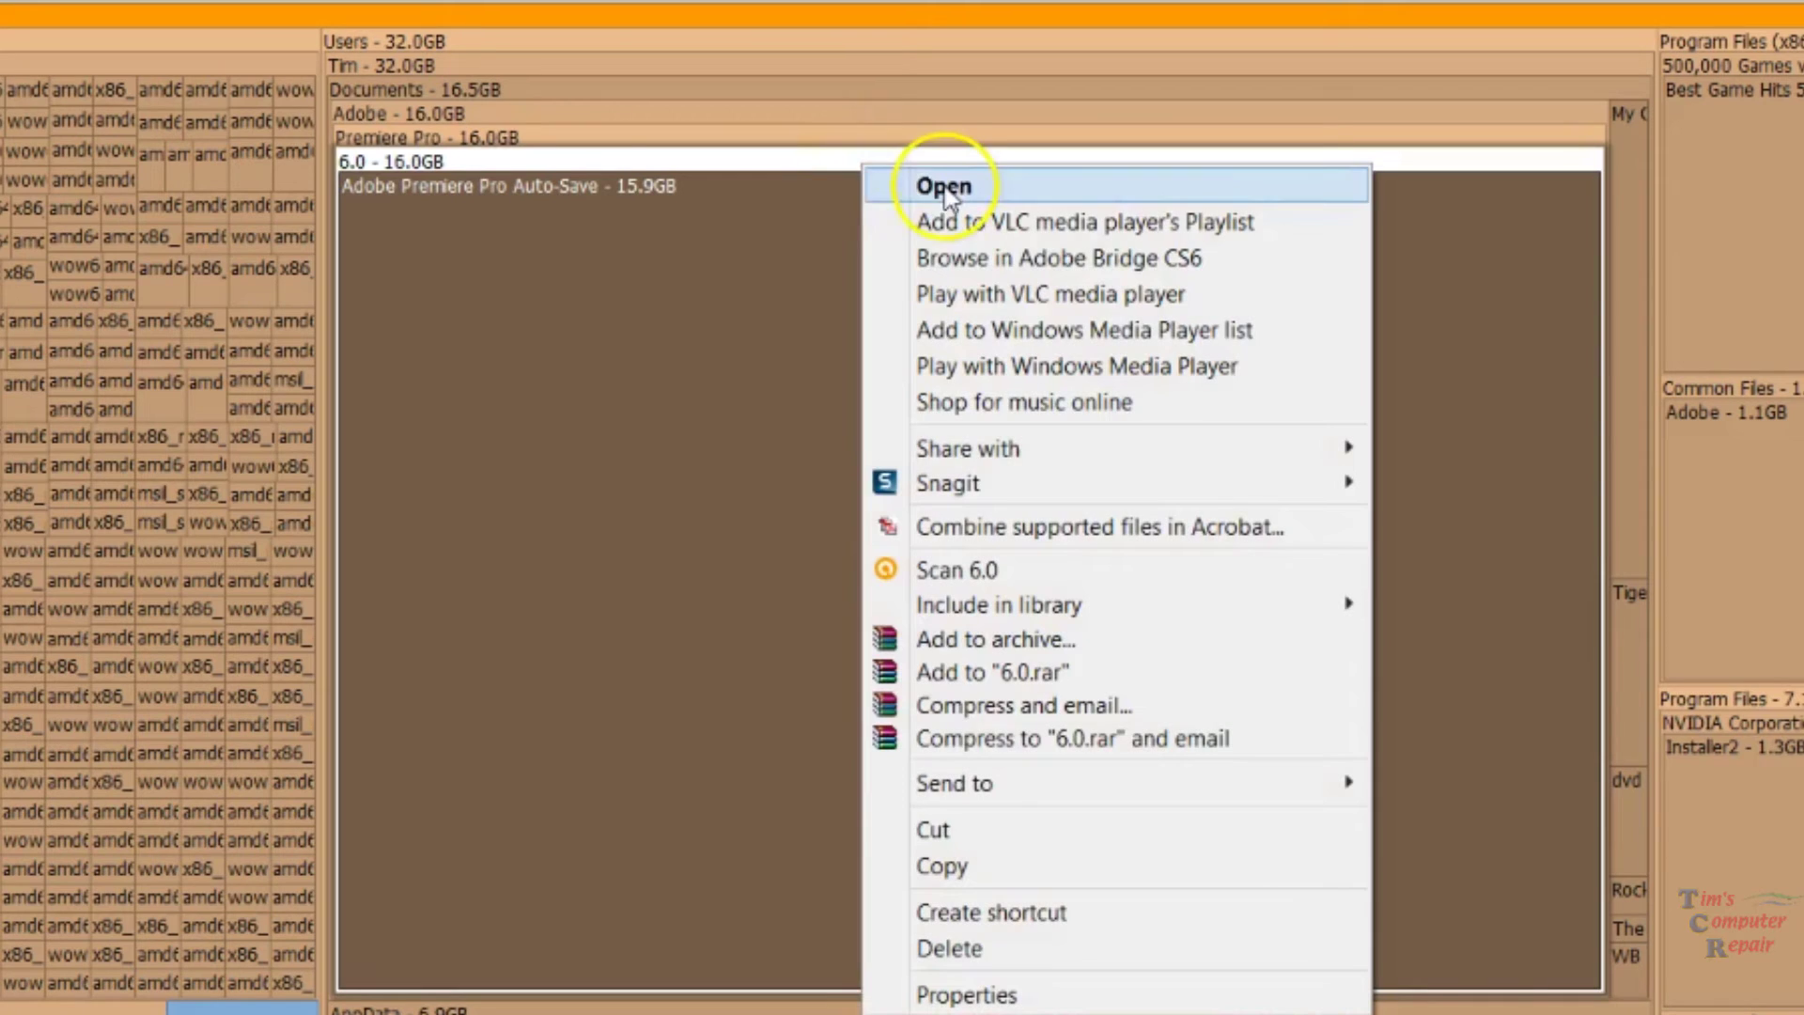
pyautogui.click(945, 188)
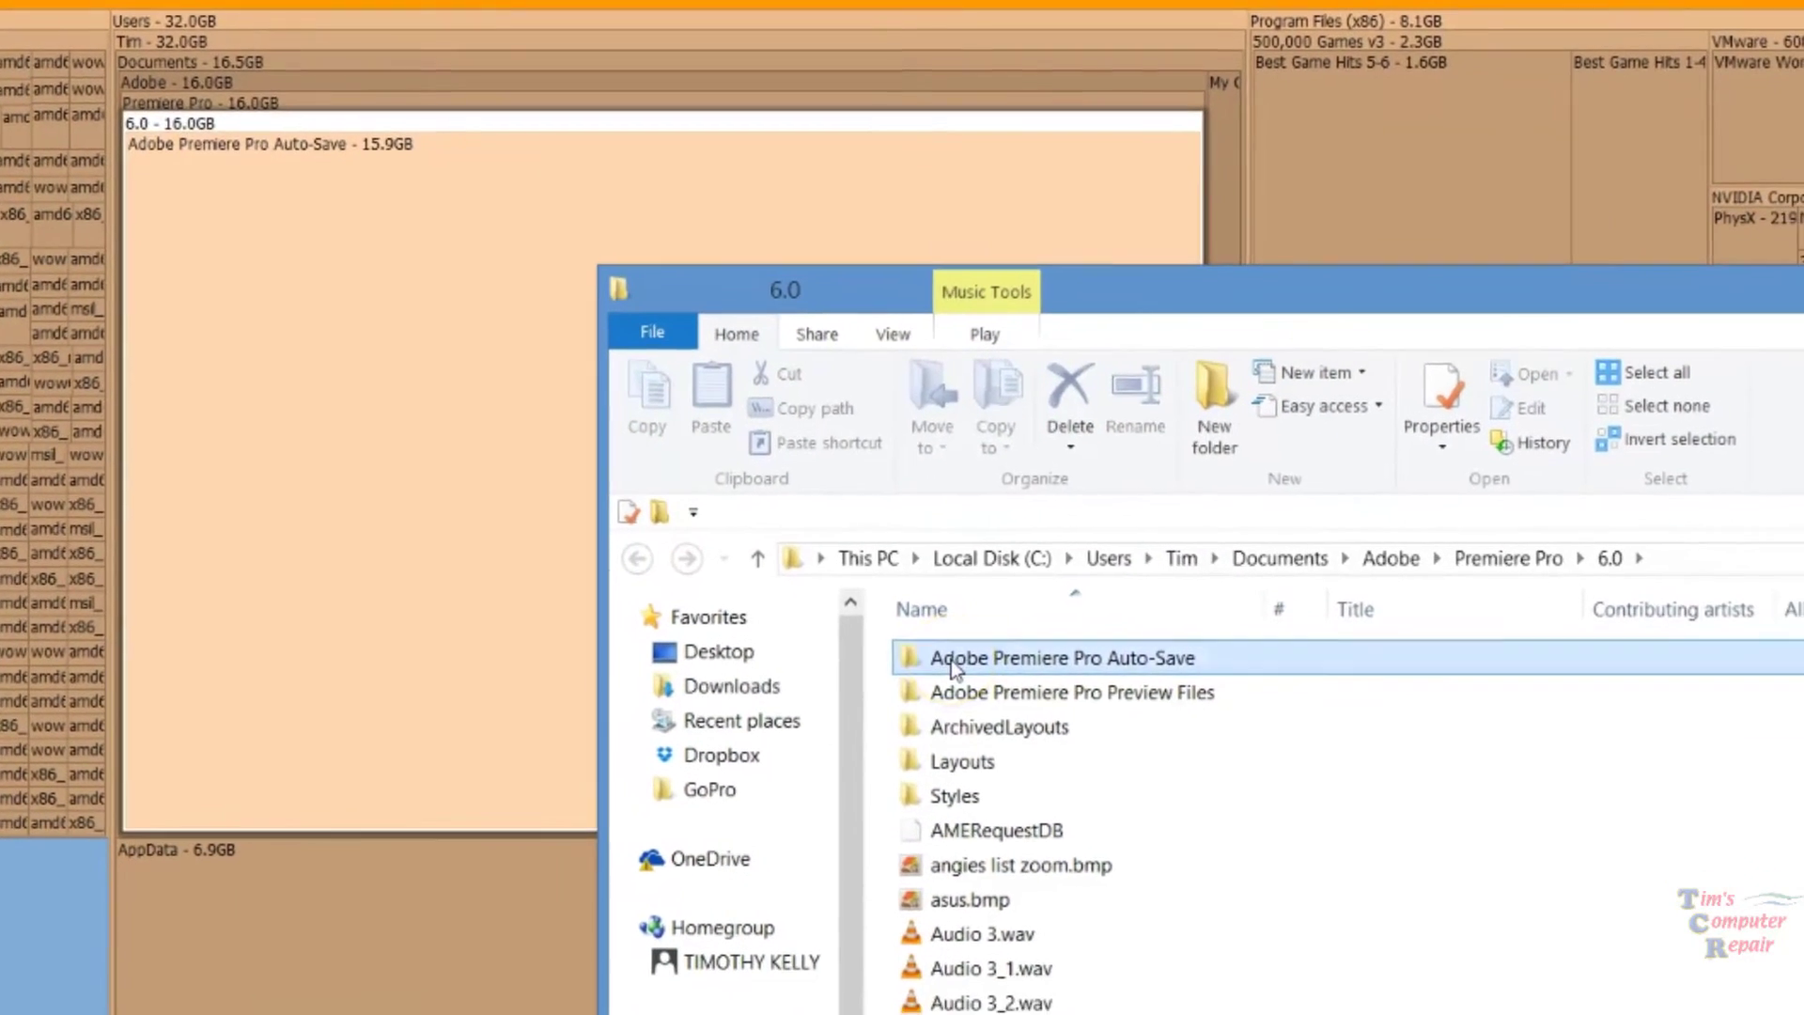
# Open Adobe Premiere Pro Auto-Save, select everything, and permanently delete all 239 items
pyautogui.doubleClick(1010, 697)
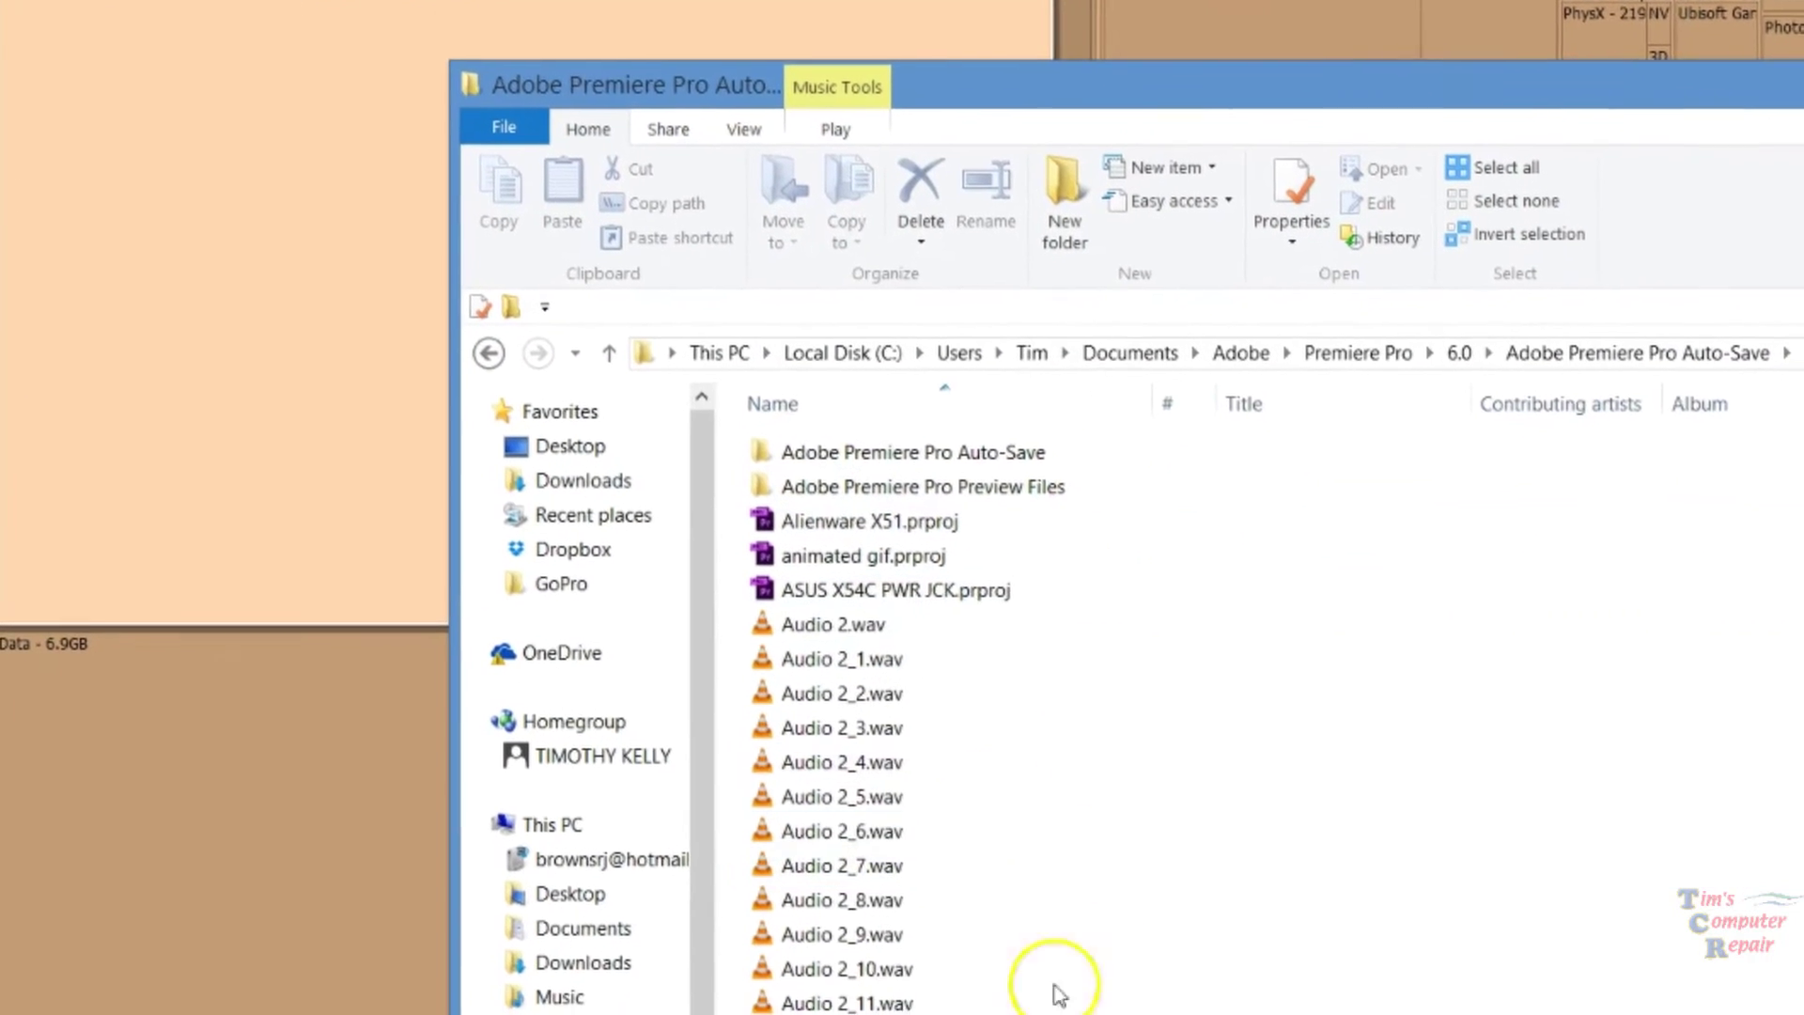
pyautogui.click(751, 425)
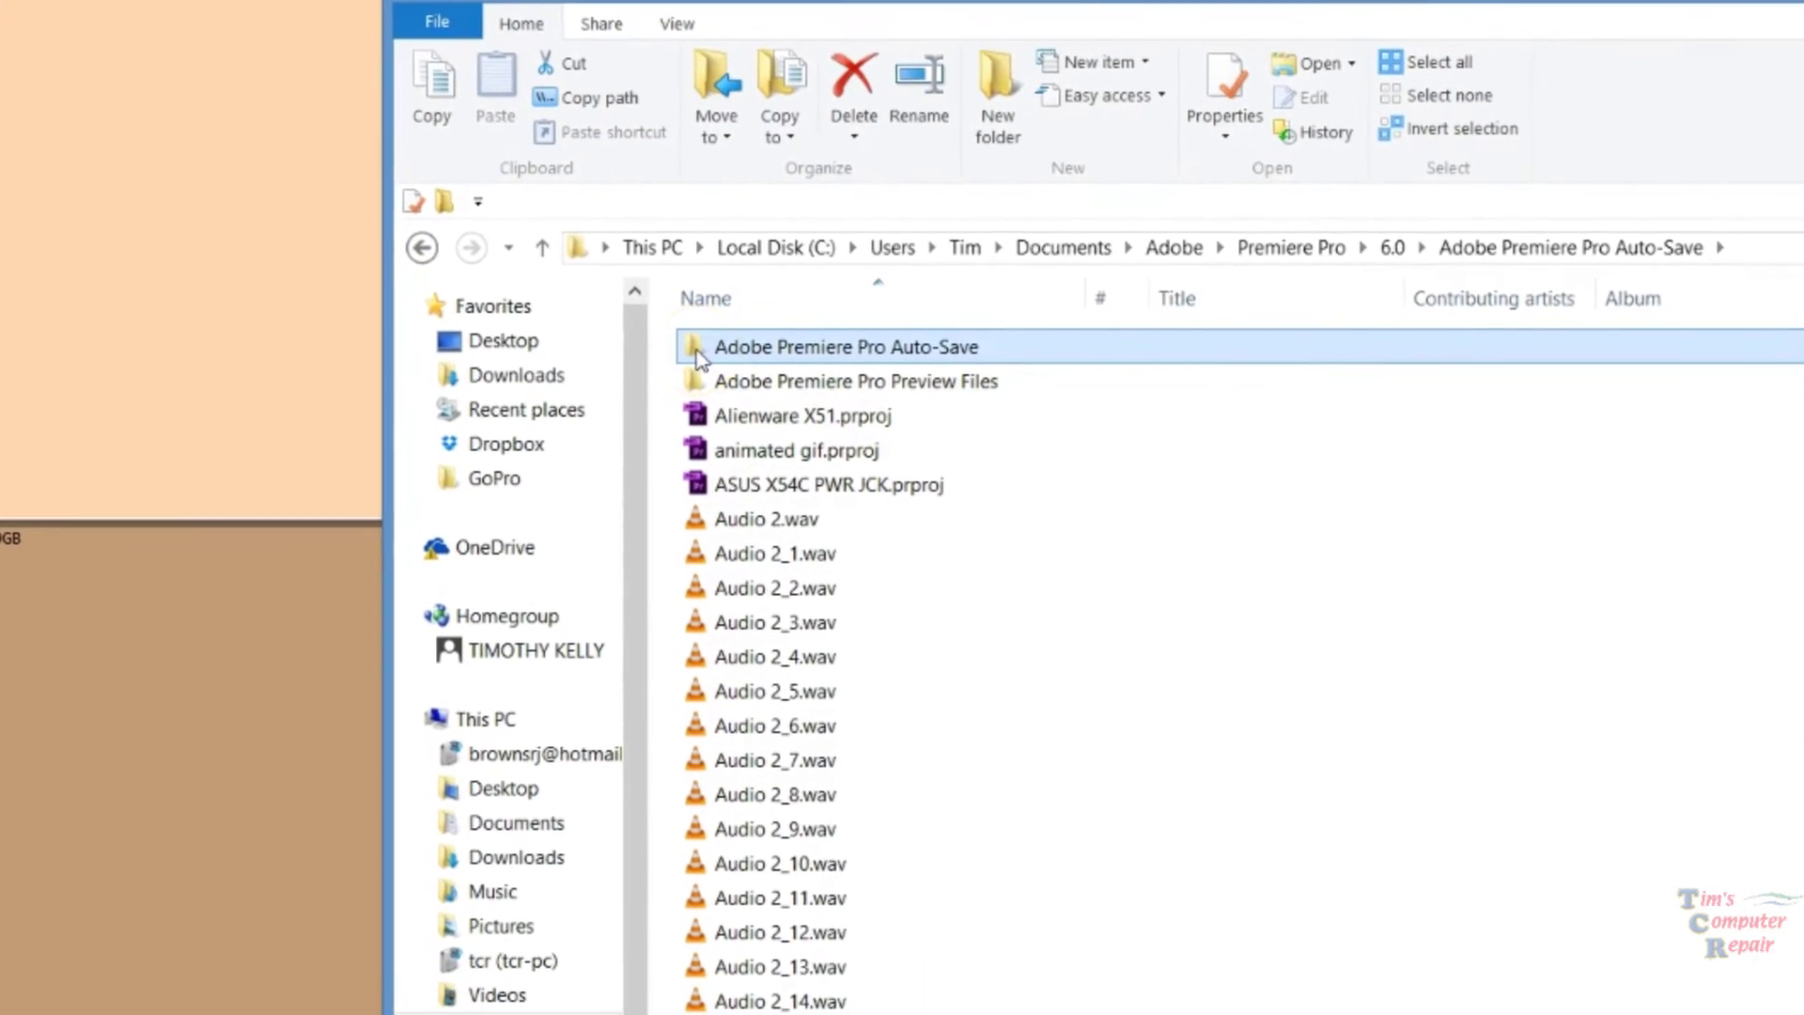
pyautogui.hotkey('ctrl', 'a')
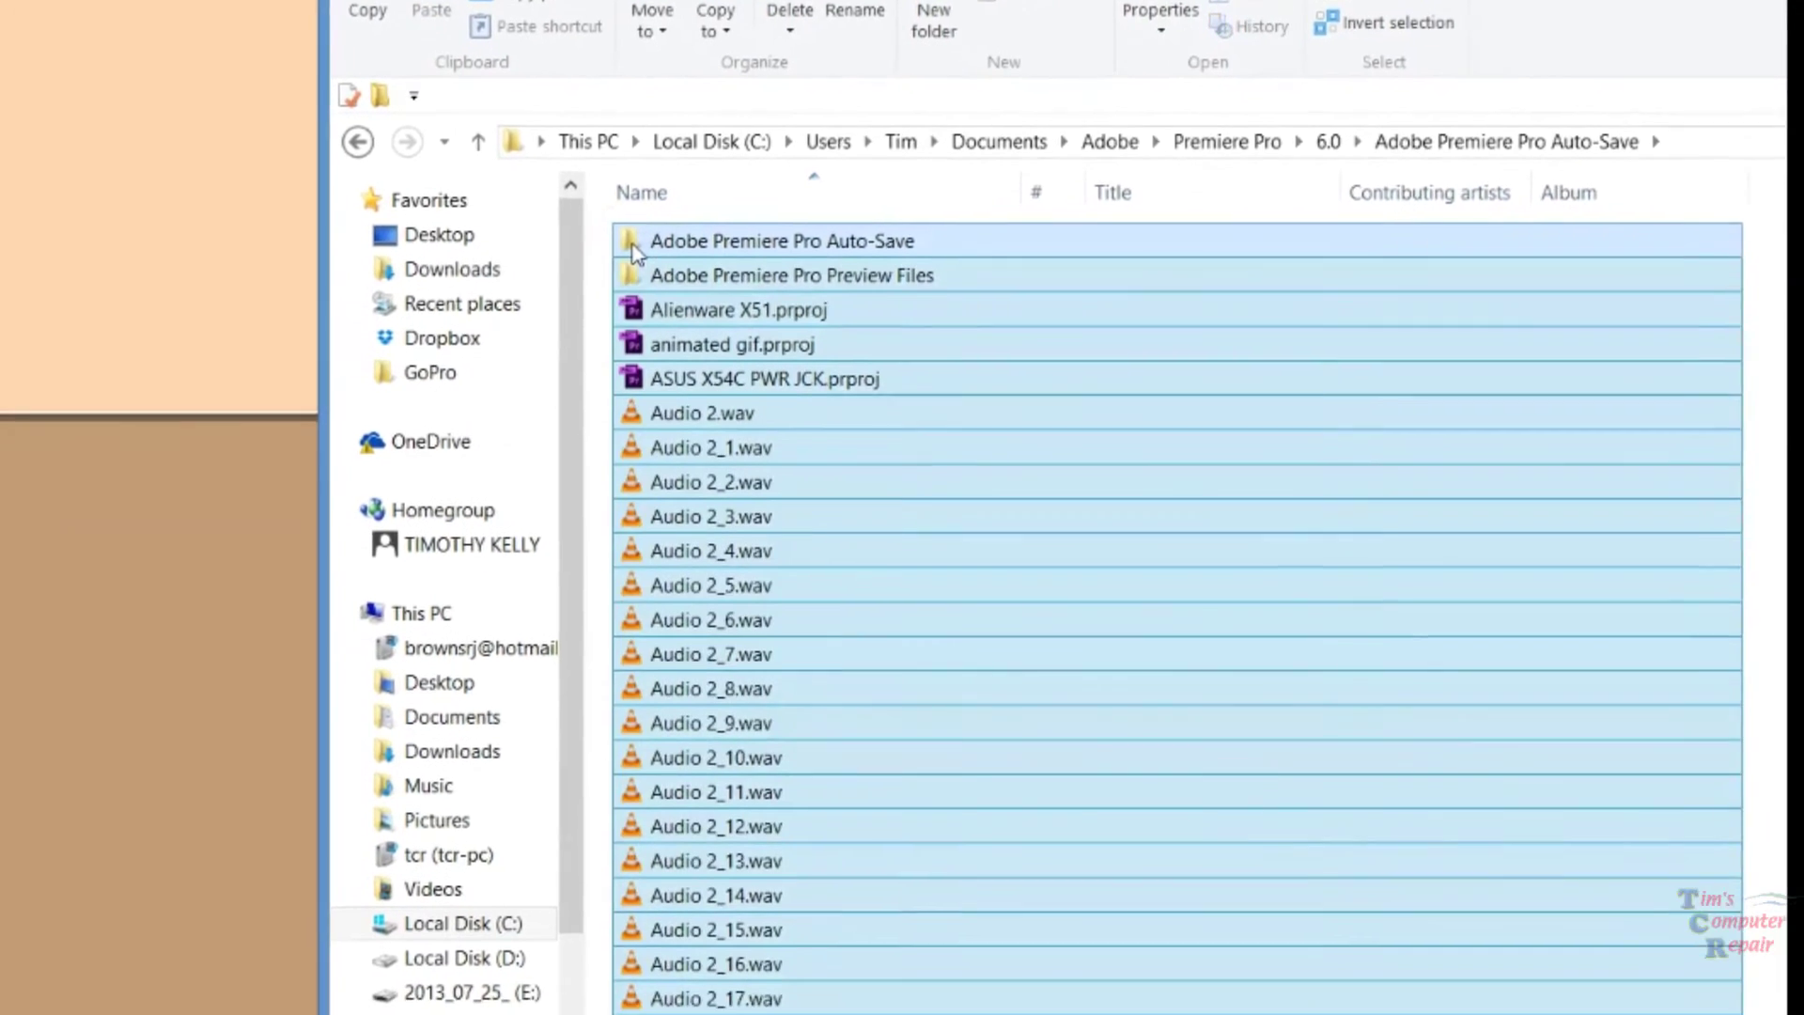
pyautogui.rightClick(617, 222)
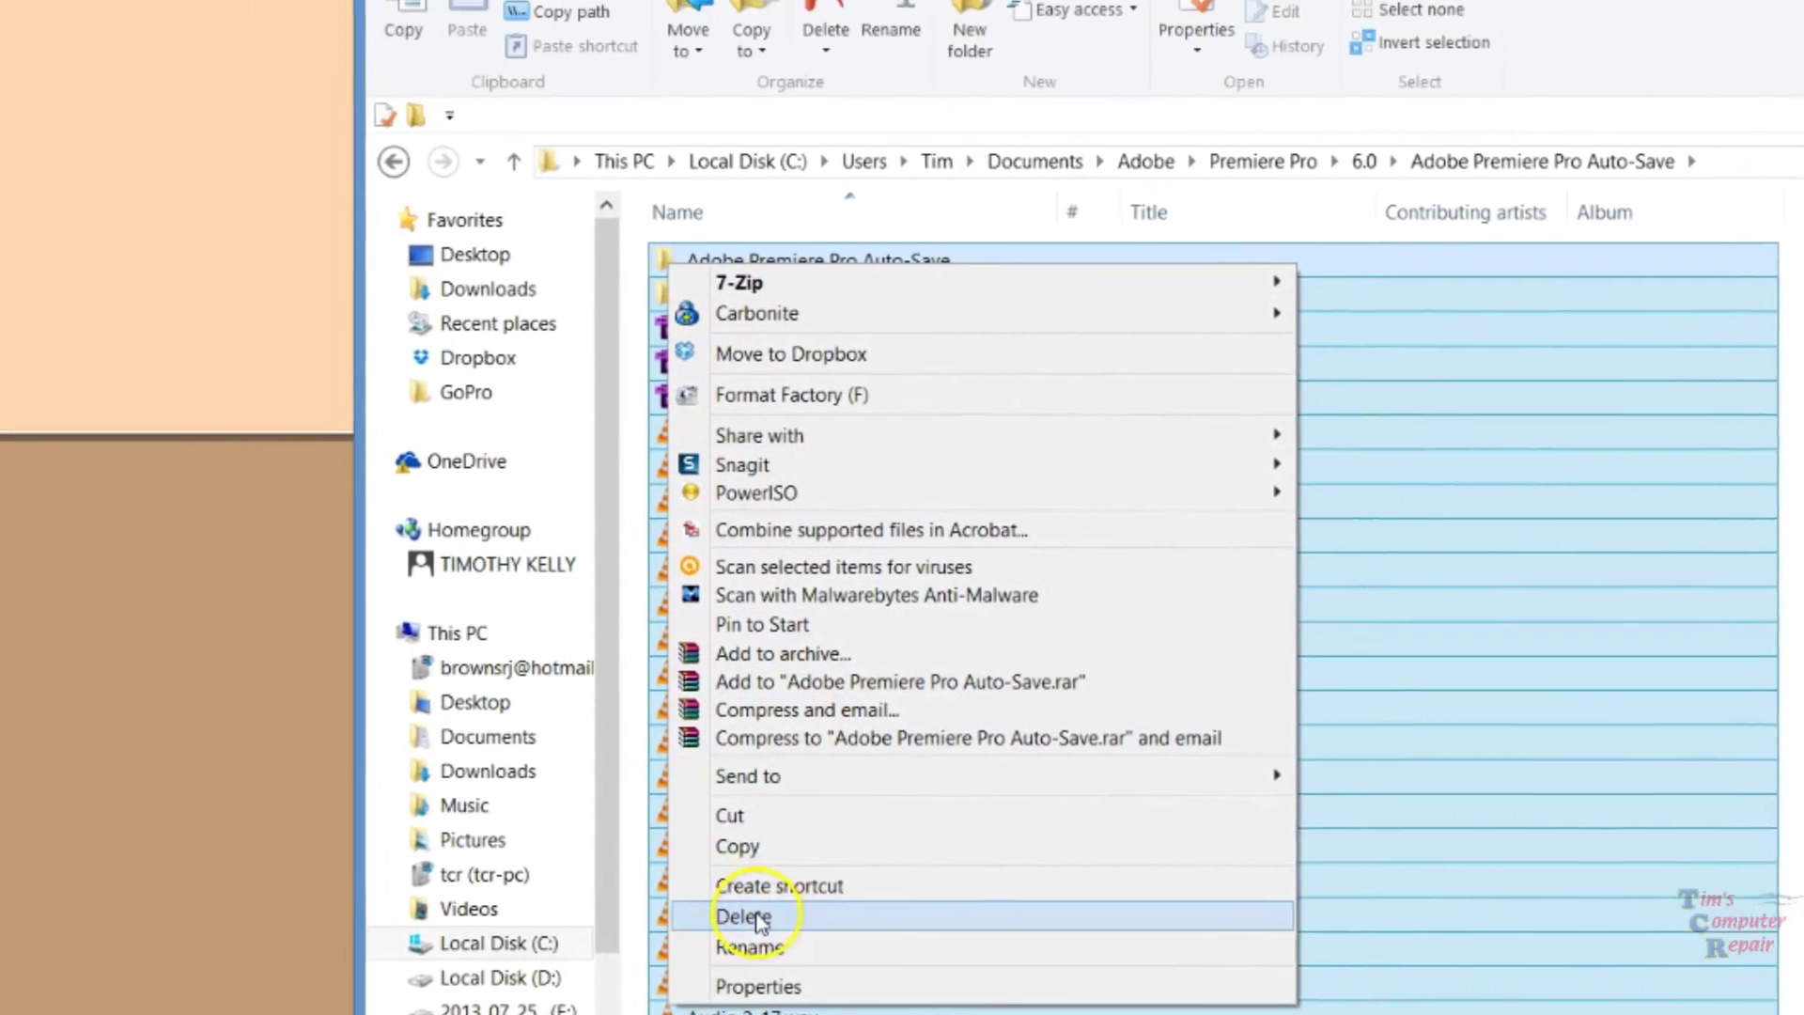
pyautogui.click(761, 921)
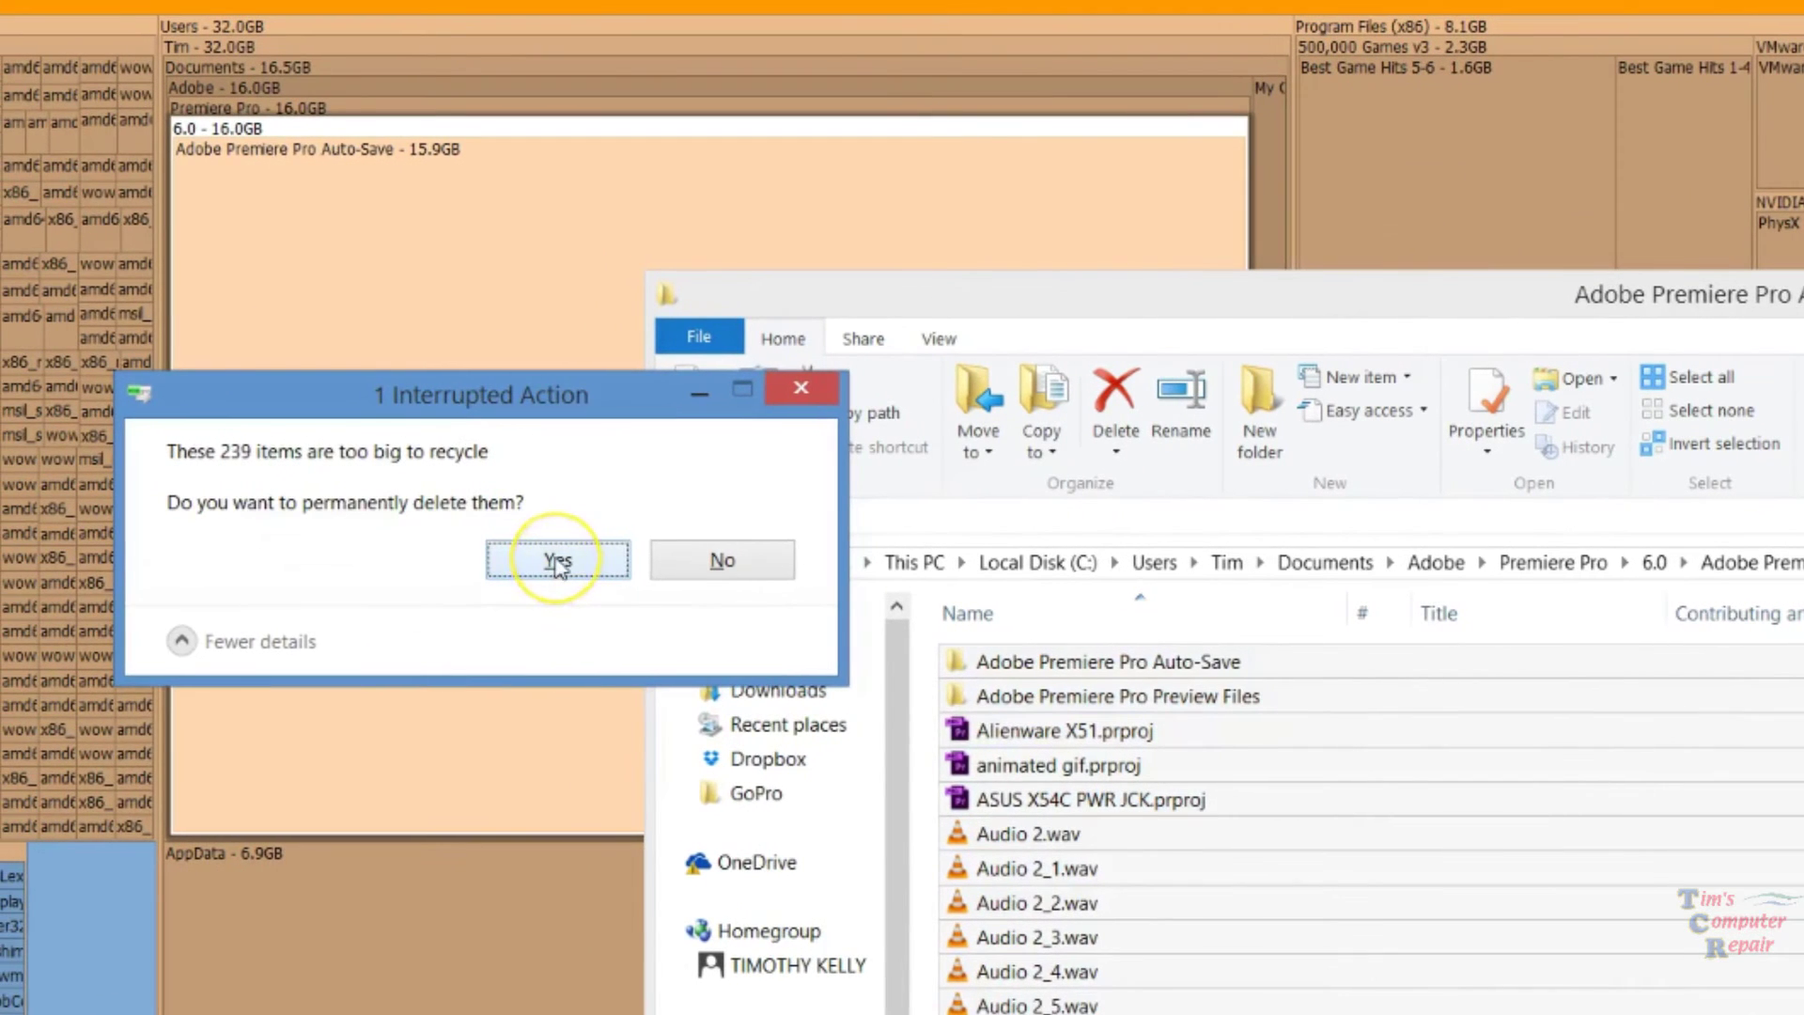
pyautogui.click(541, 539)
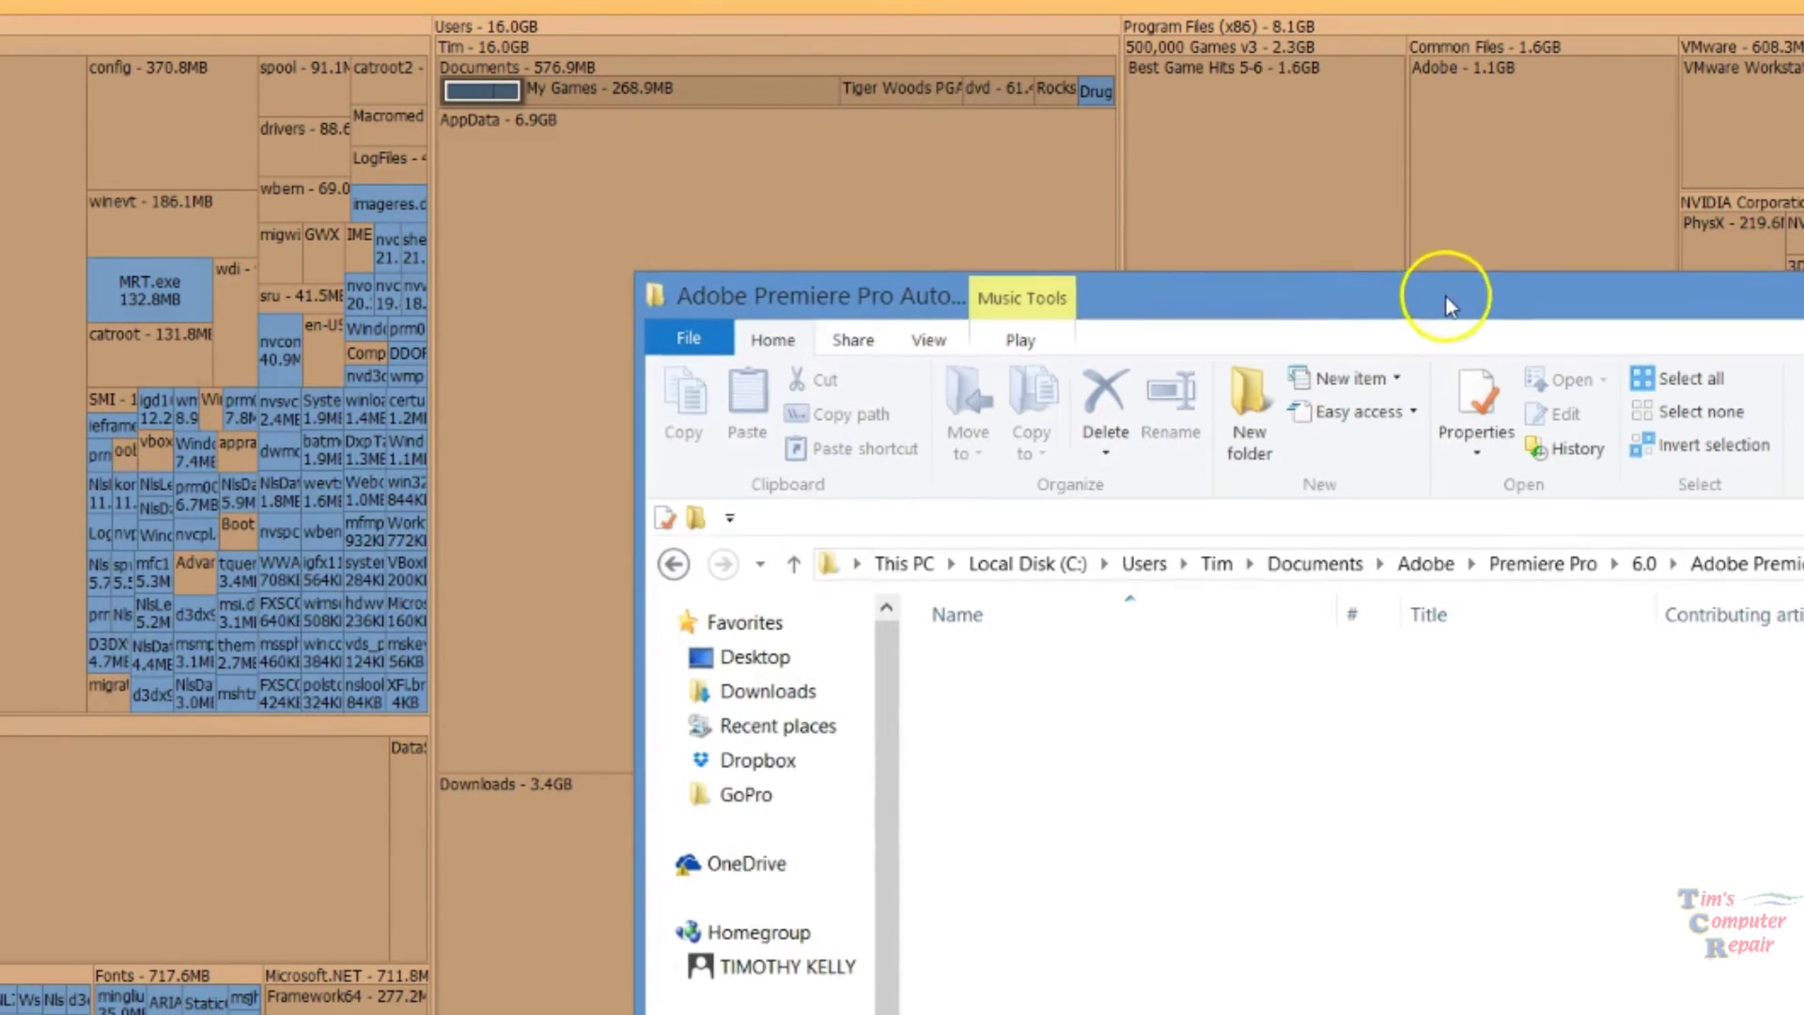
# Close the emptied Explorer window to return to the SpaceSniffer map showing Documents at 576.9MB
pyautogui.moveTo(1381, 301); pyautogui.dragTo(314, 317)
pyautogui.click(1790, 300)
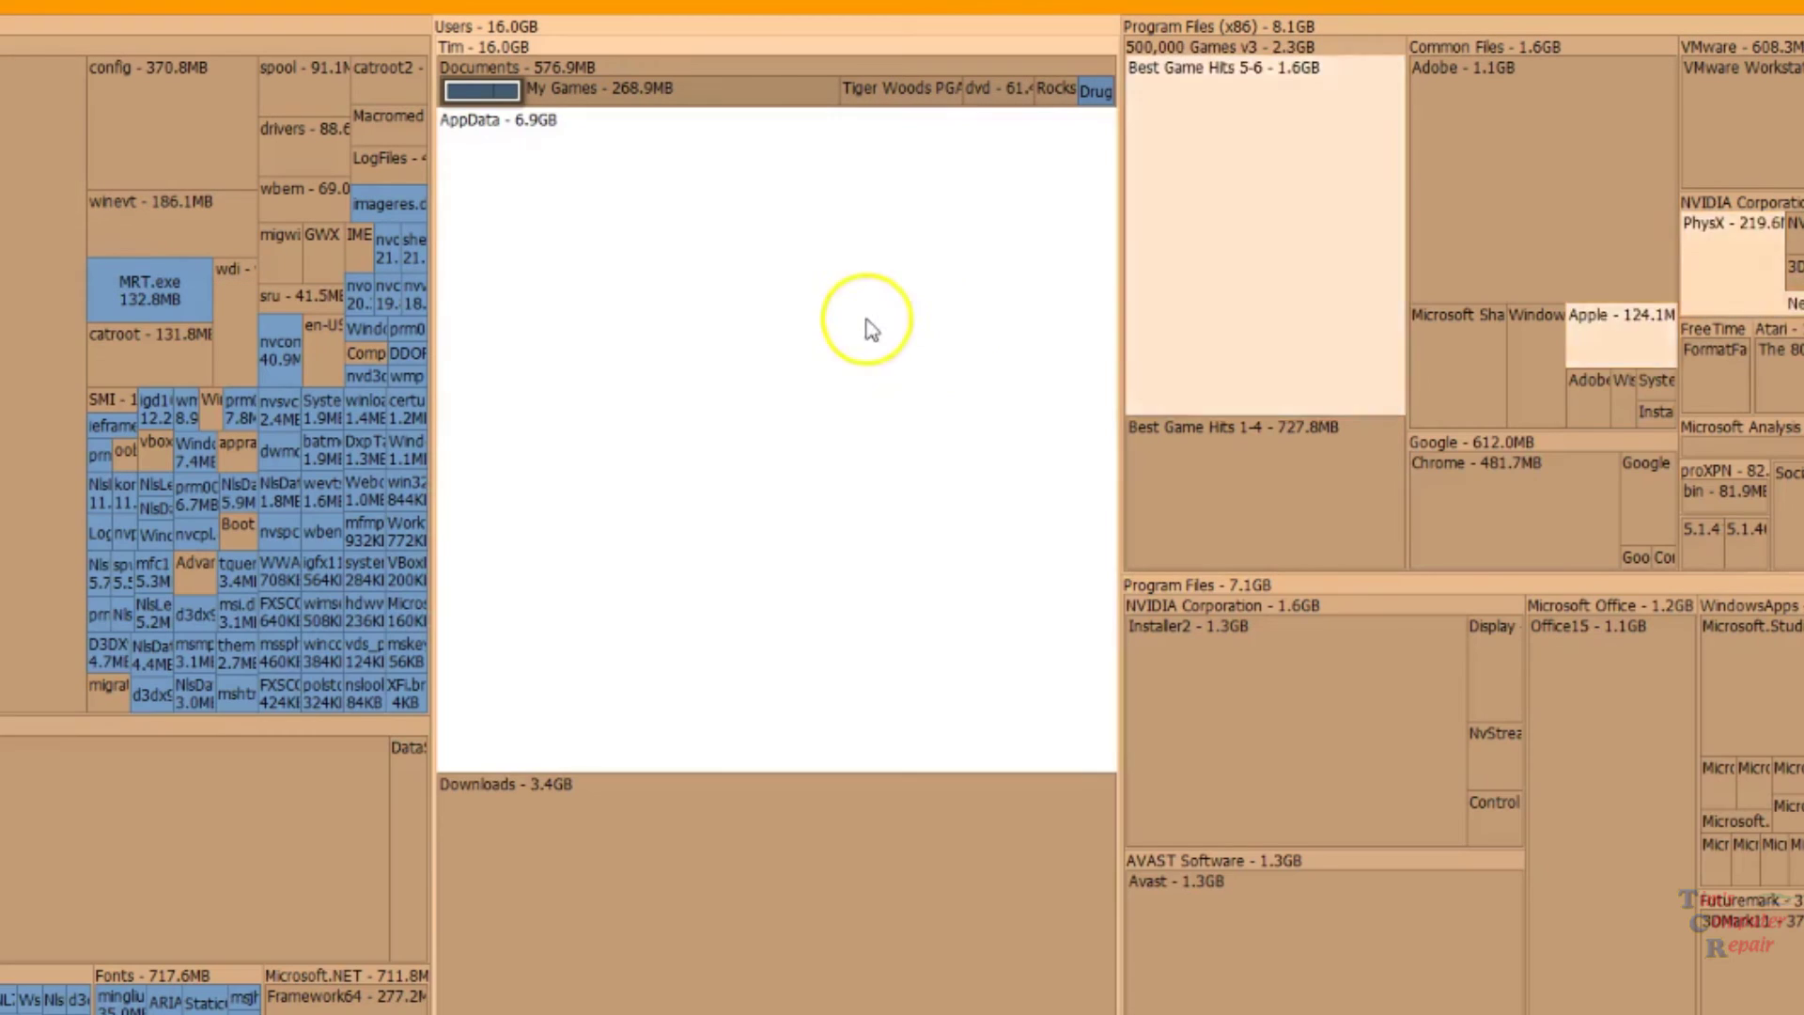
pyautogui.moveTo(663, 274)
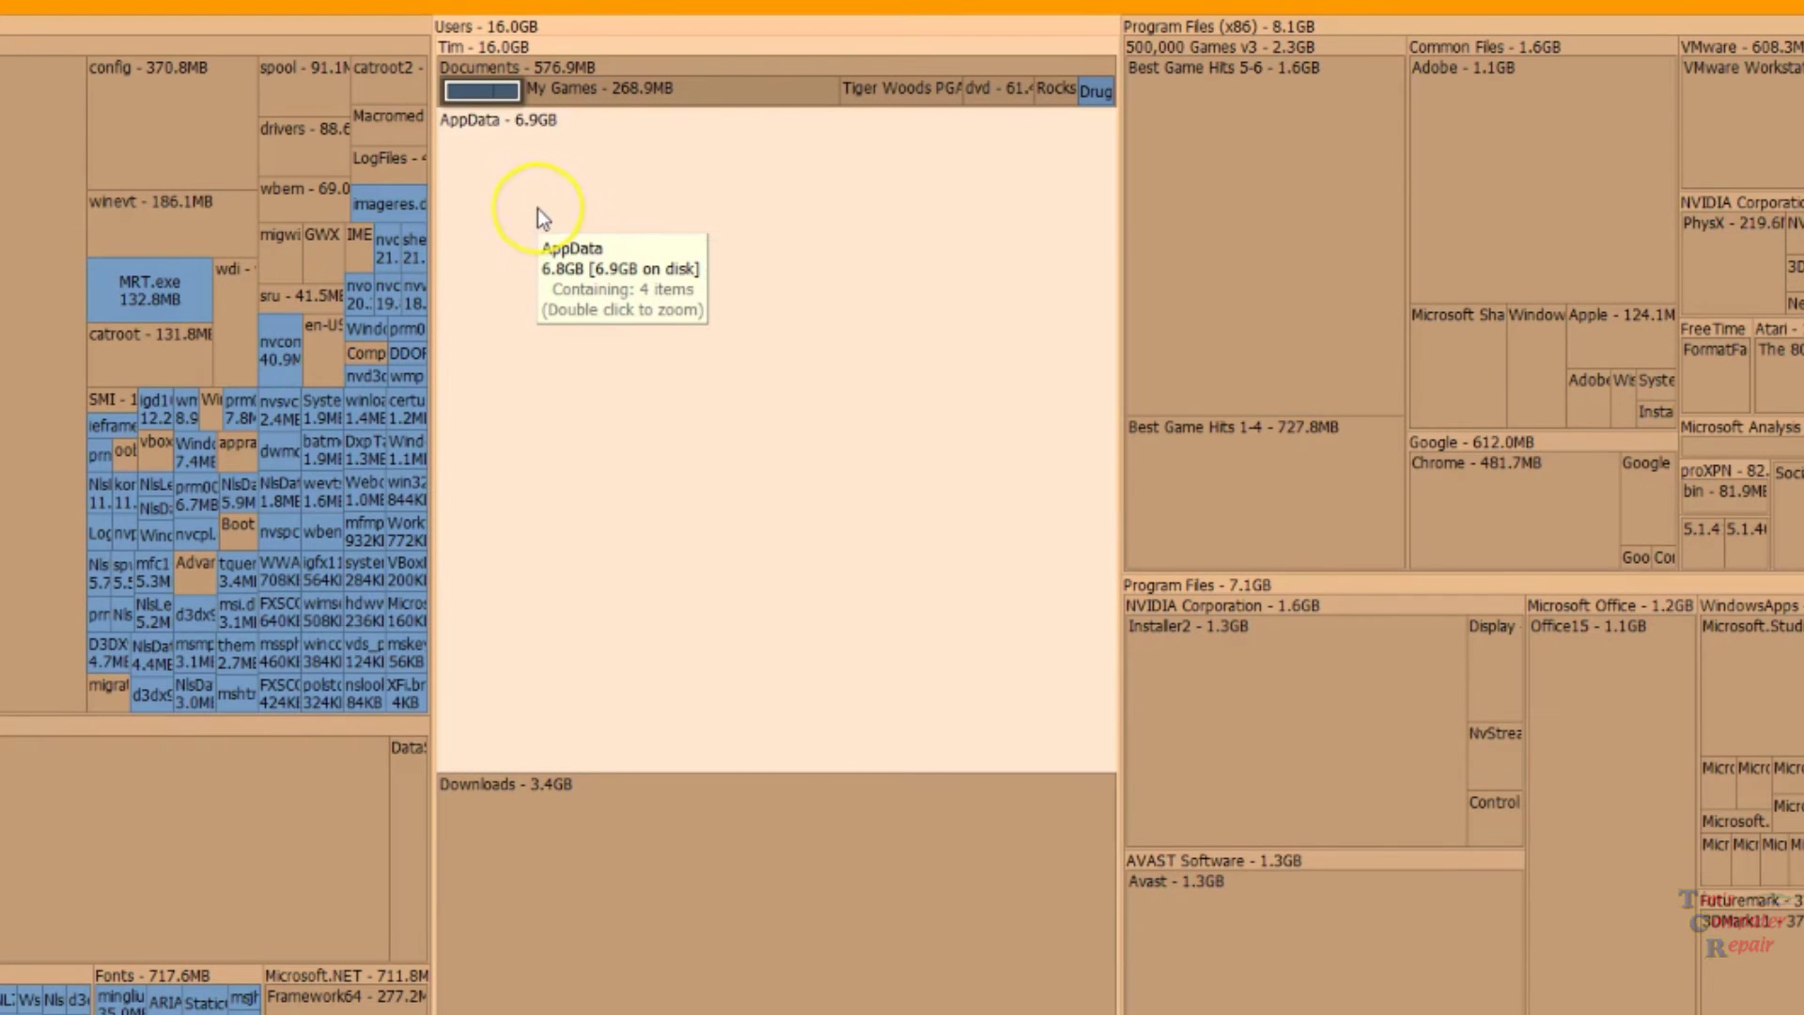
pyautogui.click(765, 290)
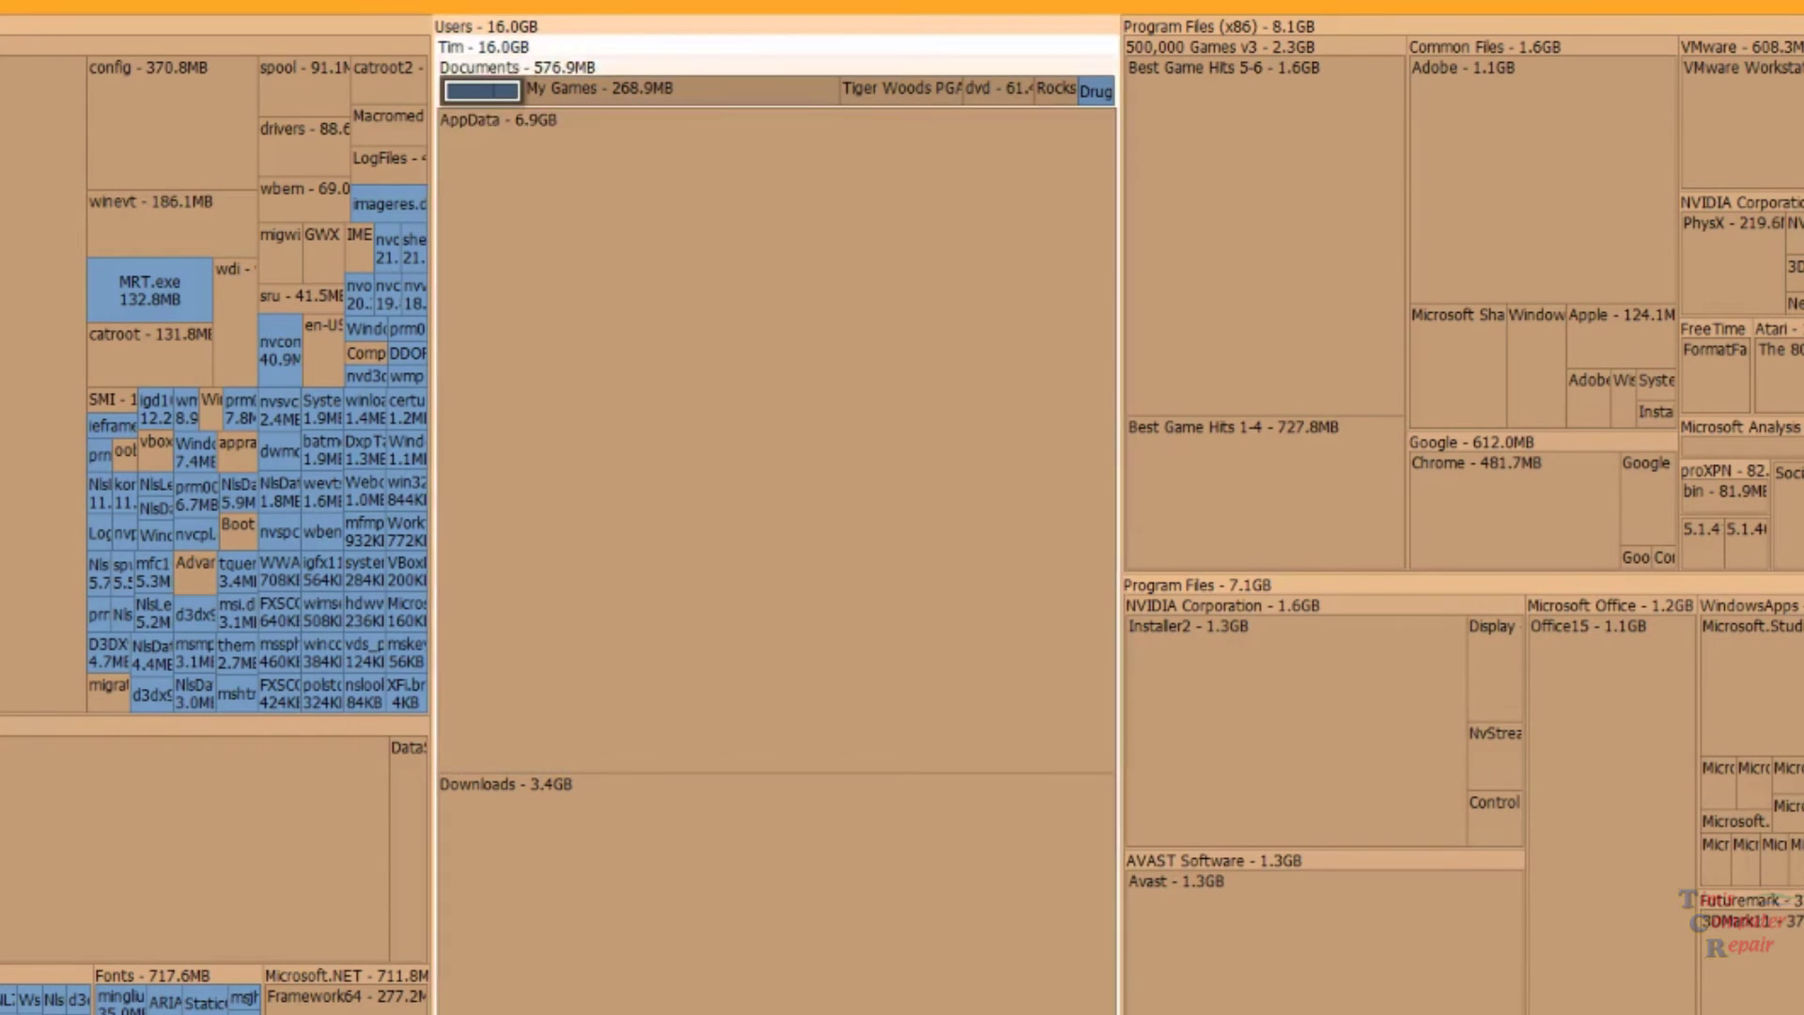
pyautogui.moveTo(689, 700)
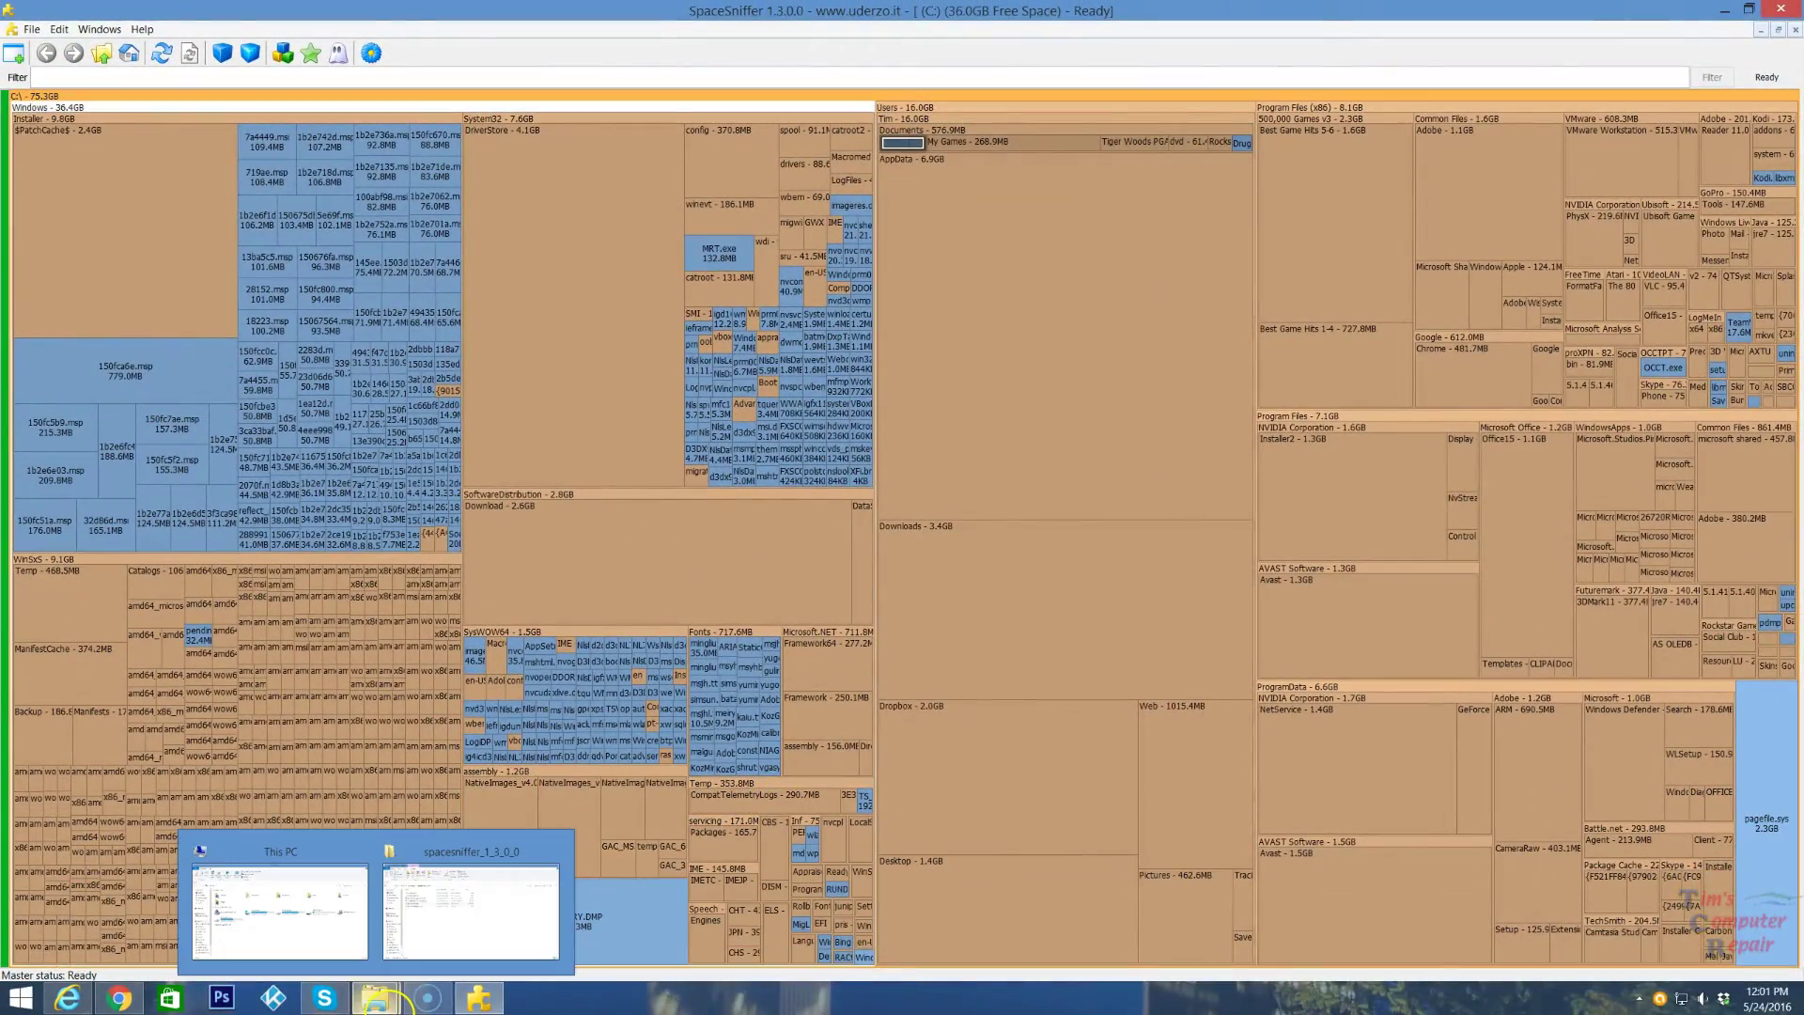
# Check that This PC shows Local Disk (C:) at 36.0 GB free of 111 GB, then close it
pyautogui.click(338, 947)
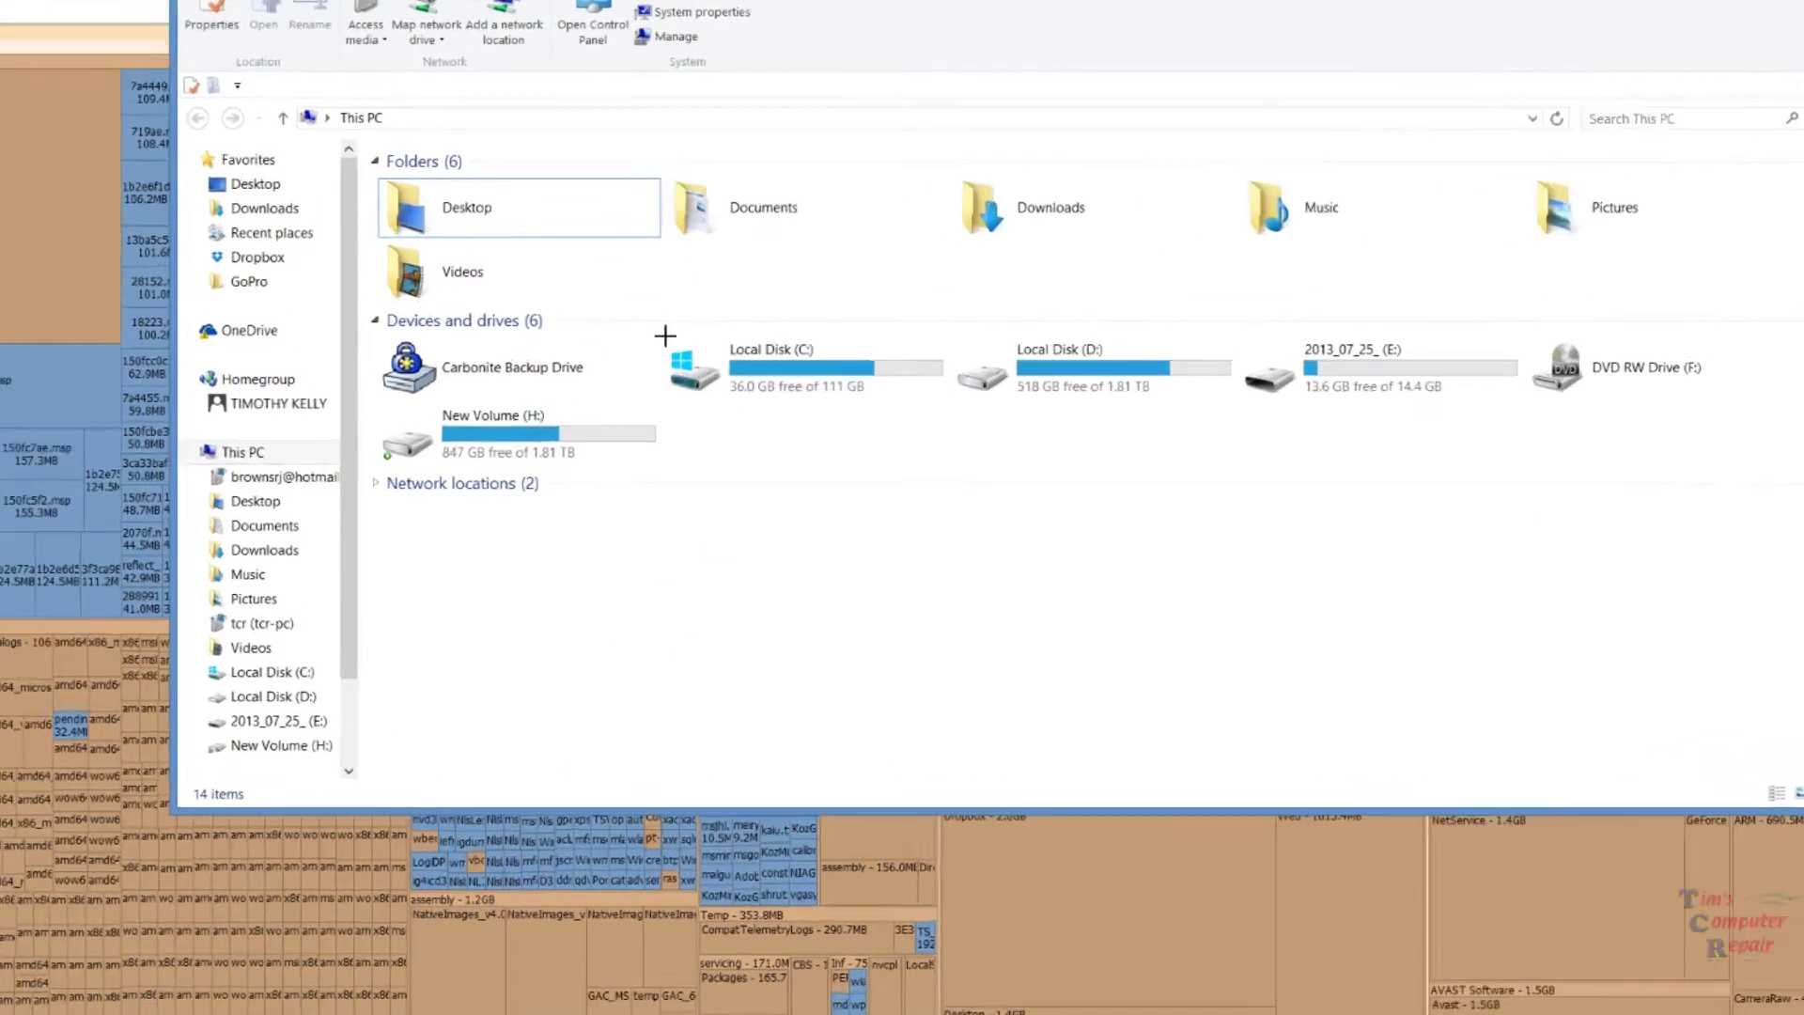
pyautogui.moveTo(660, 330); pyautogui.dragTo(861, 389)
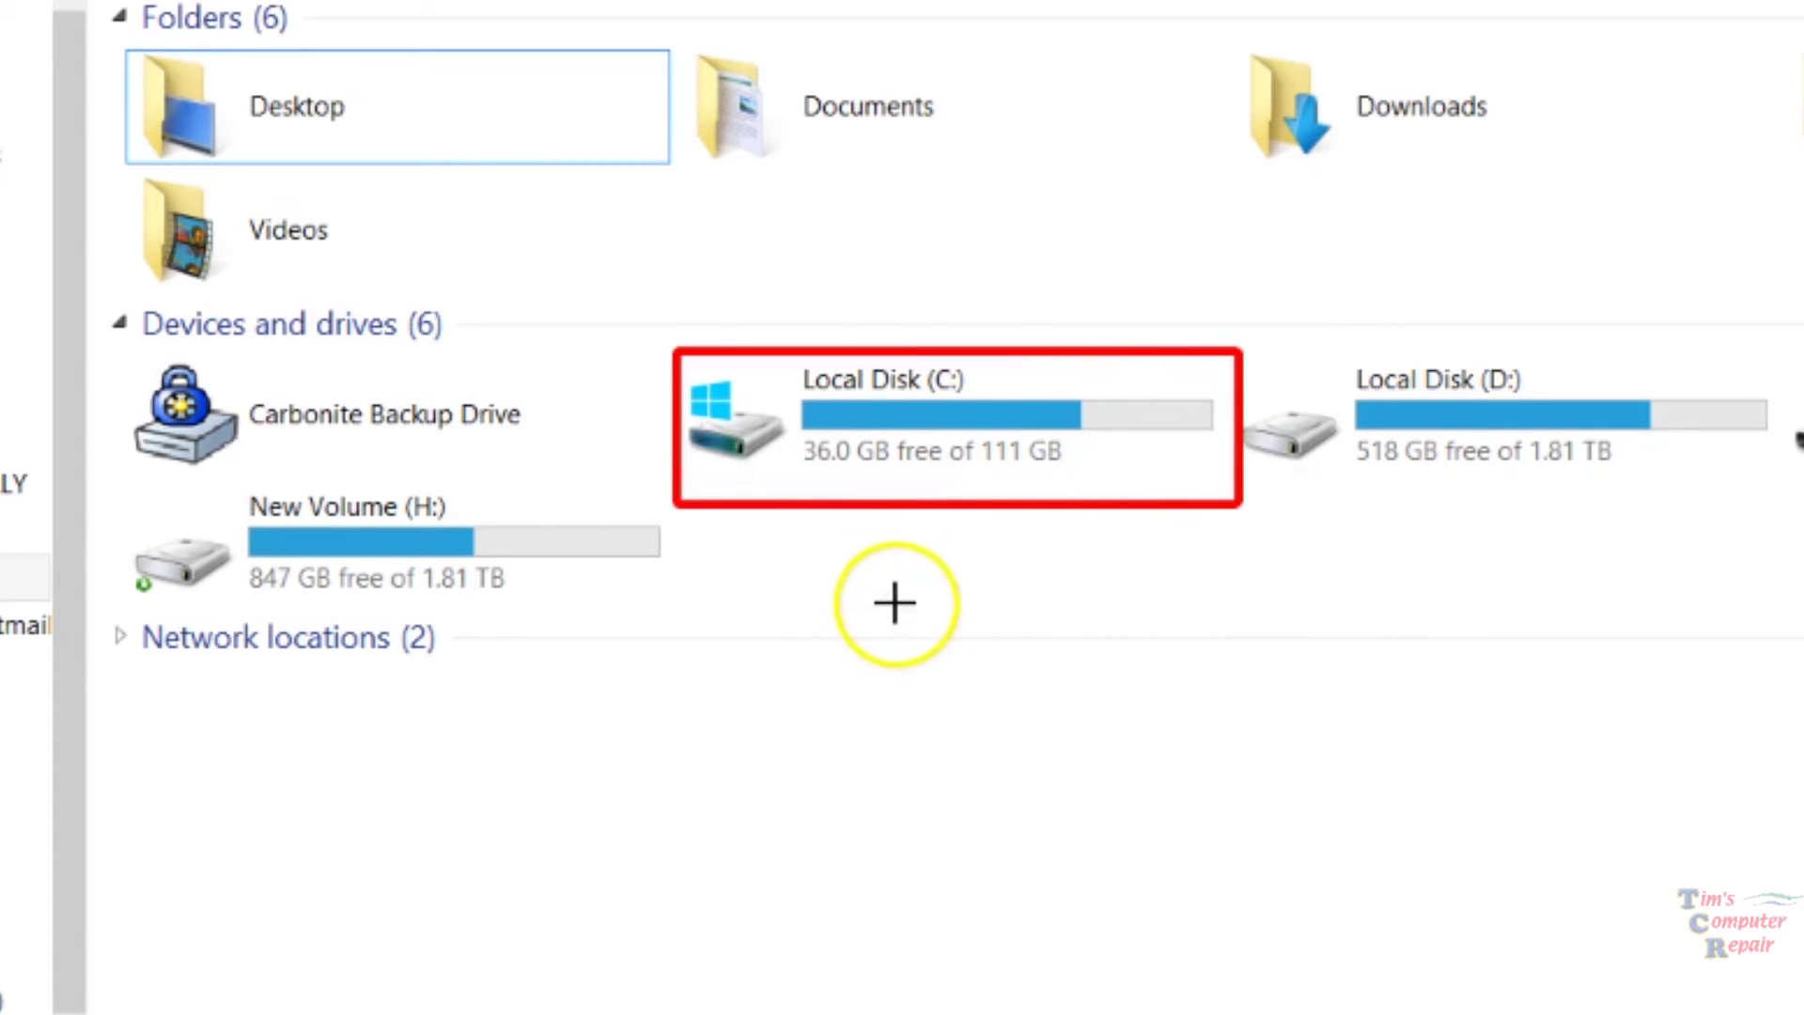
pyautogui.press('Escape')
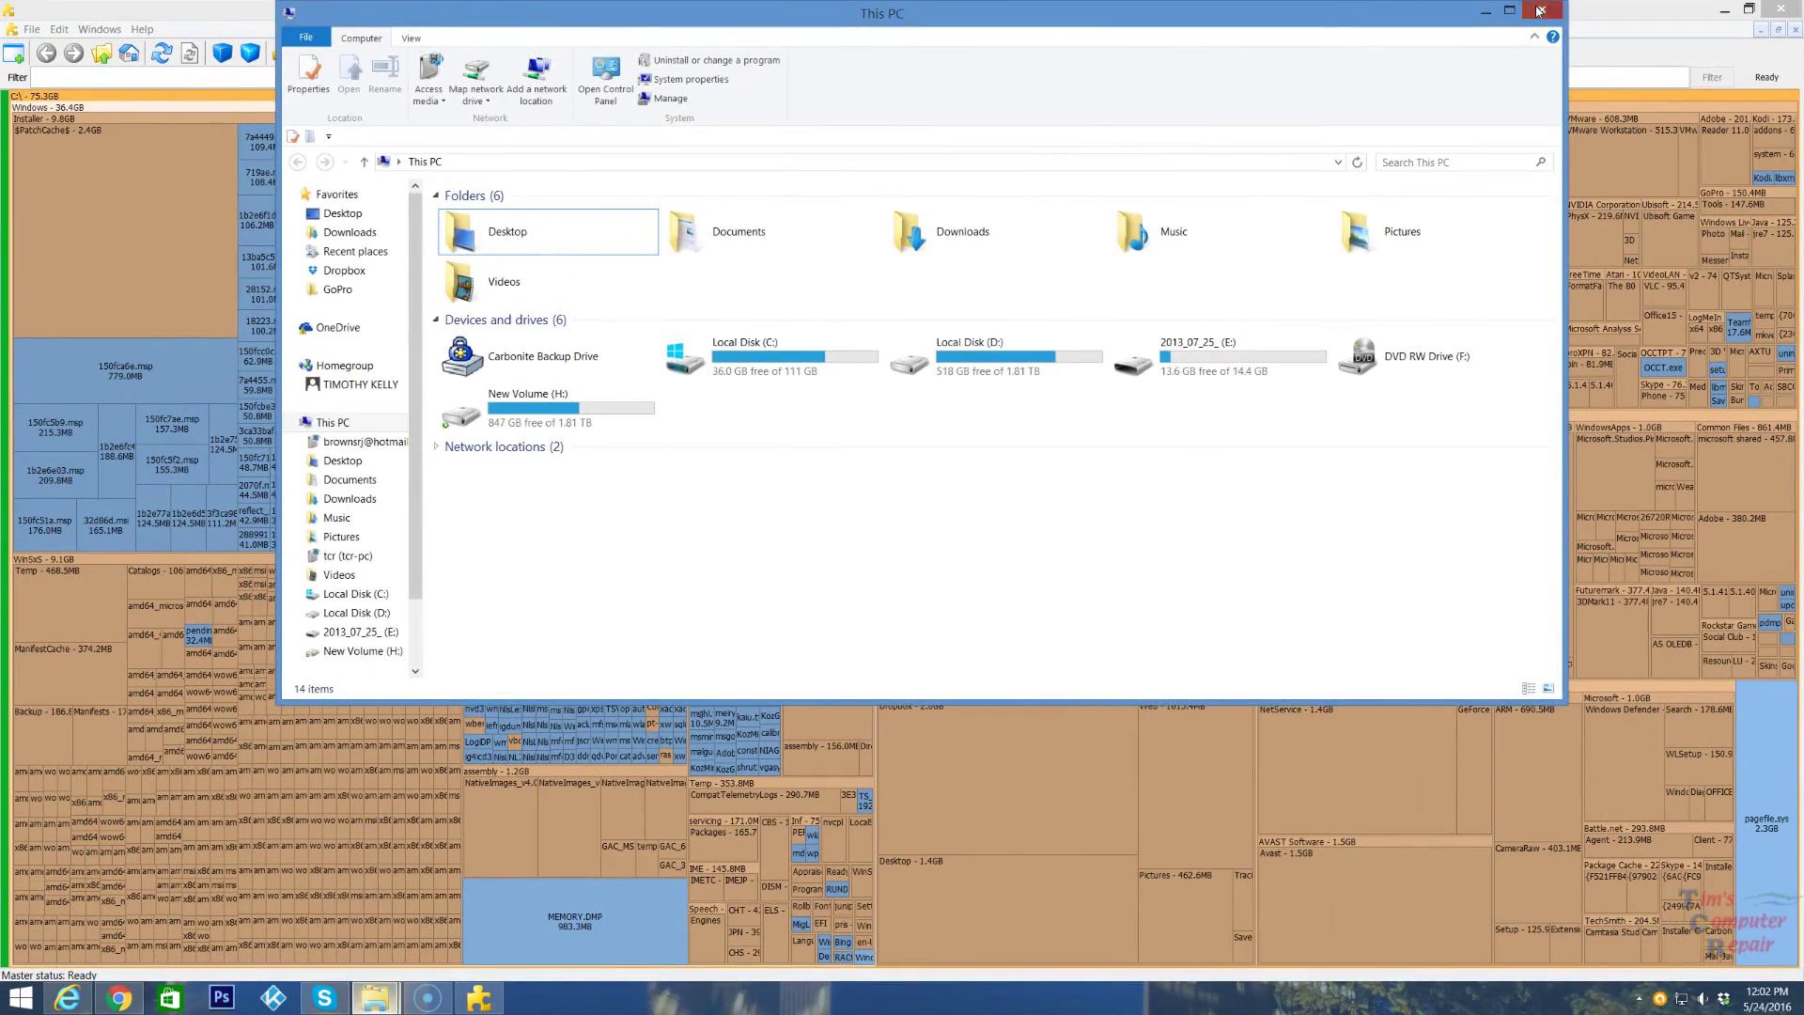
pyautogui.click(1539, 11)
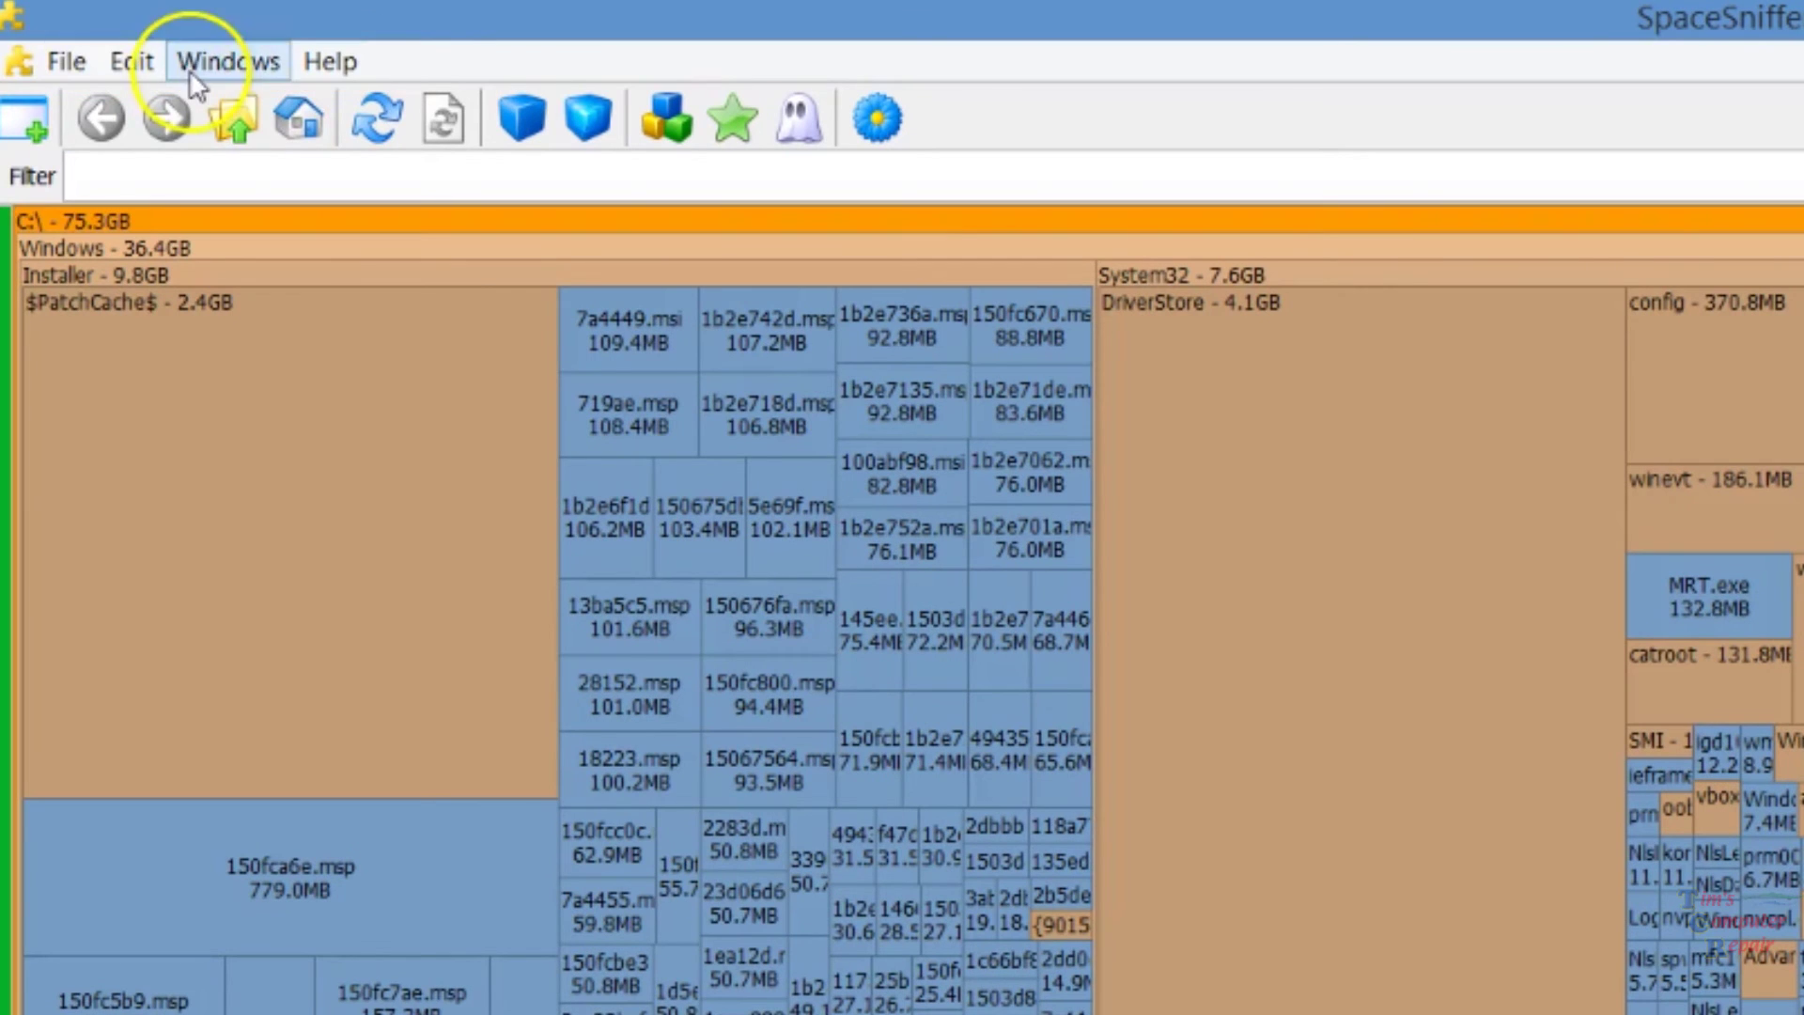
# Open Edit > Configure and review the Geometry, Animation, Behavior and Look pages
pyautogui.click(132, 61)
pyautogui.moveTo(212, 64)
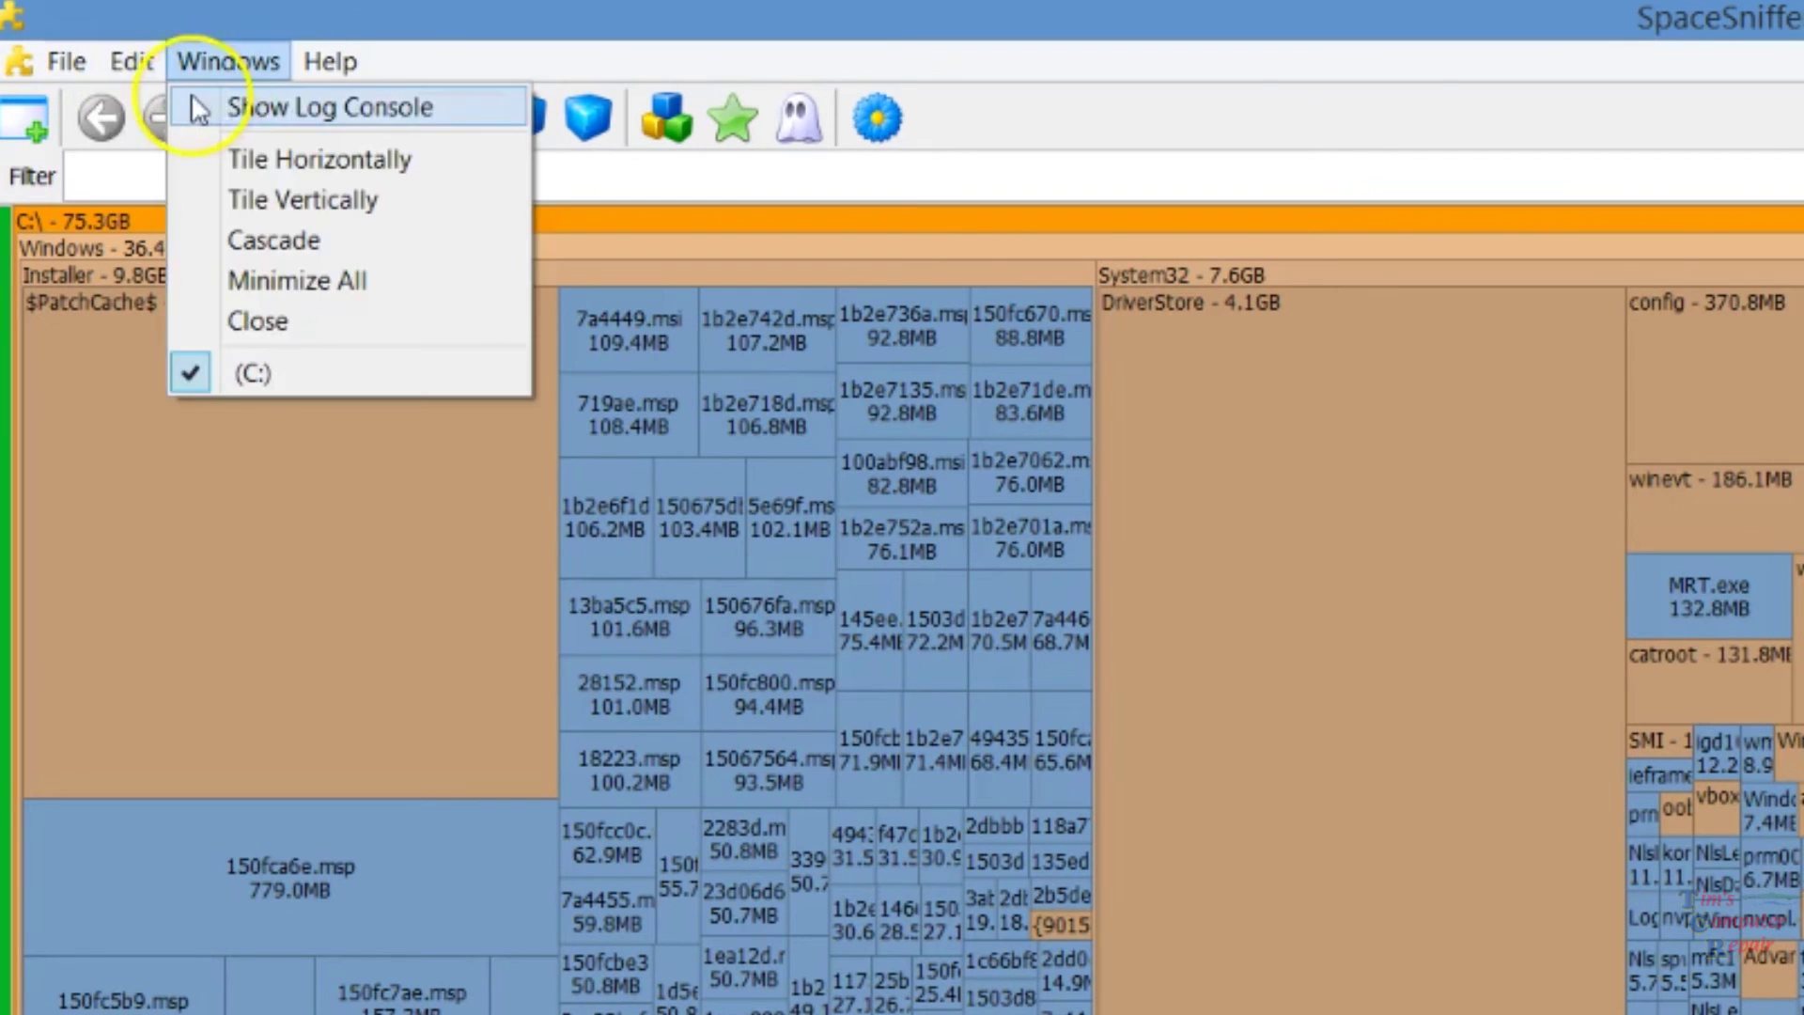
pyautogui.click(1517, 615)
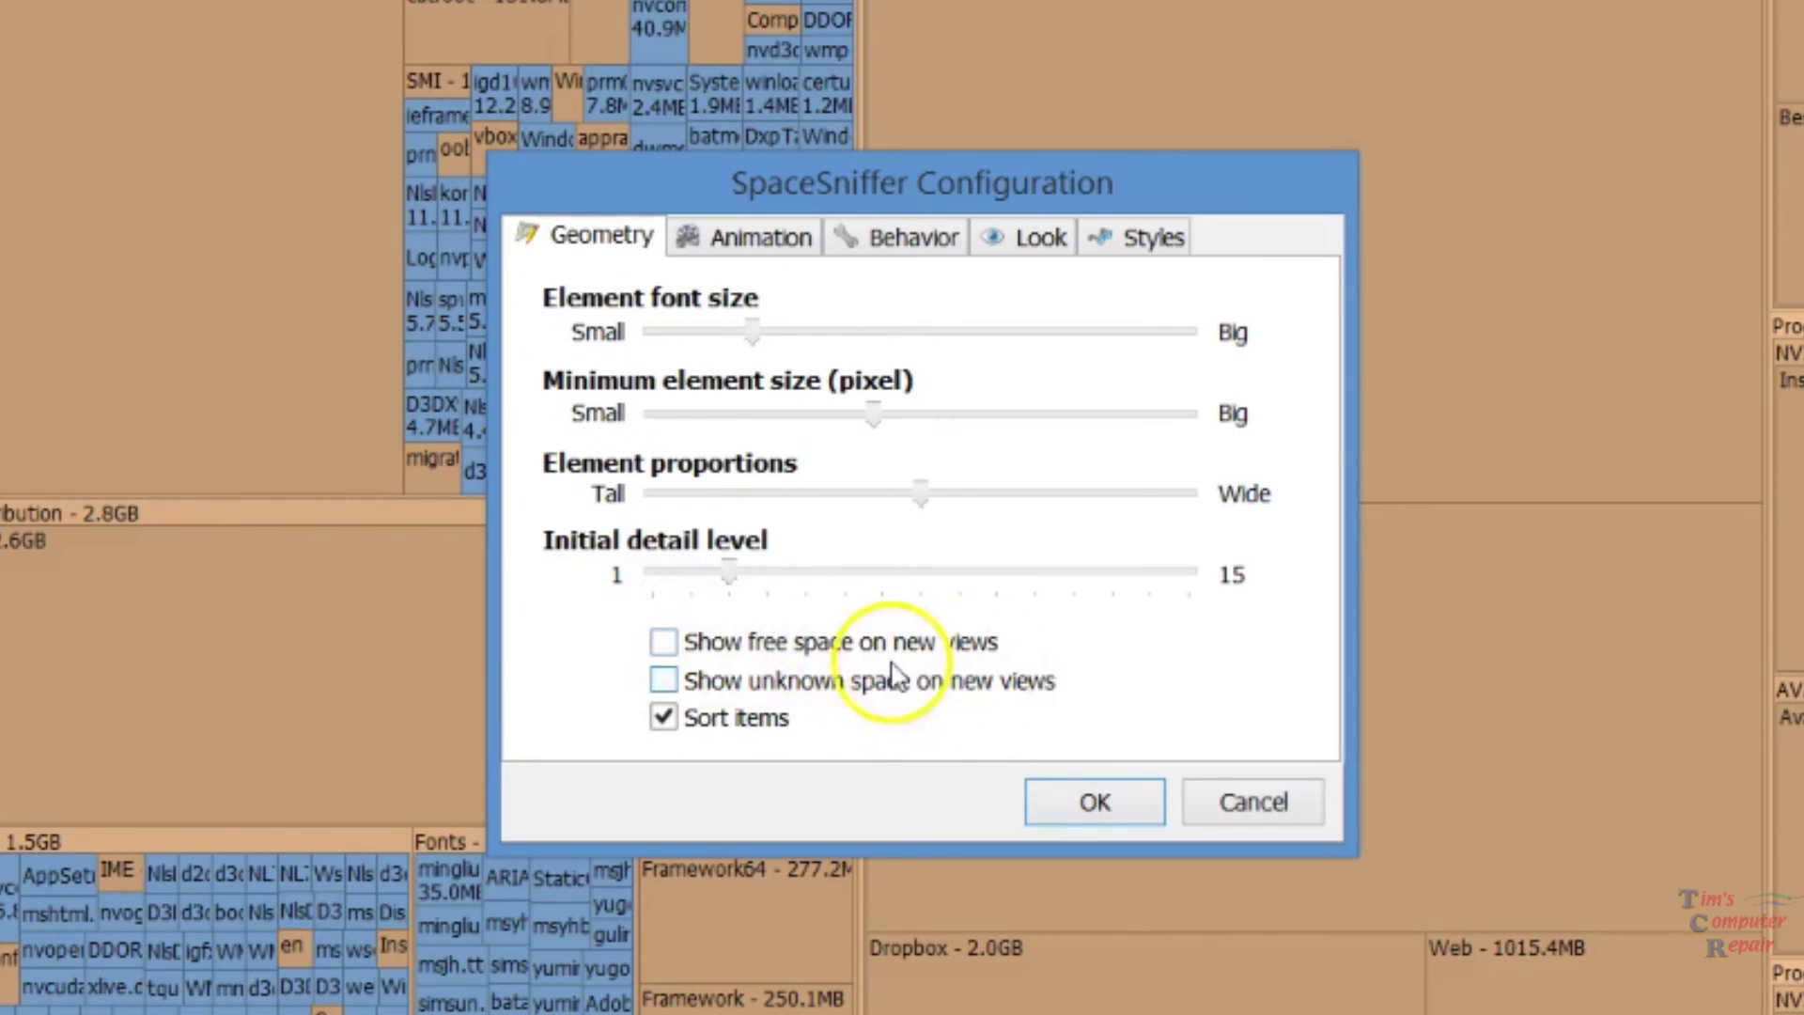
pyautogui.click(728, 237)
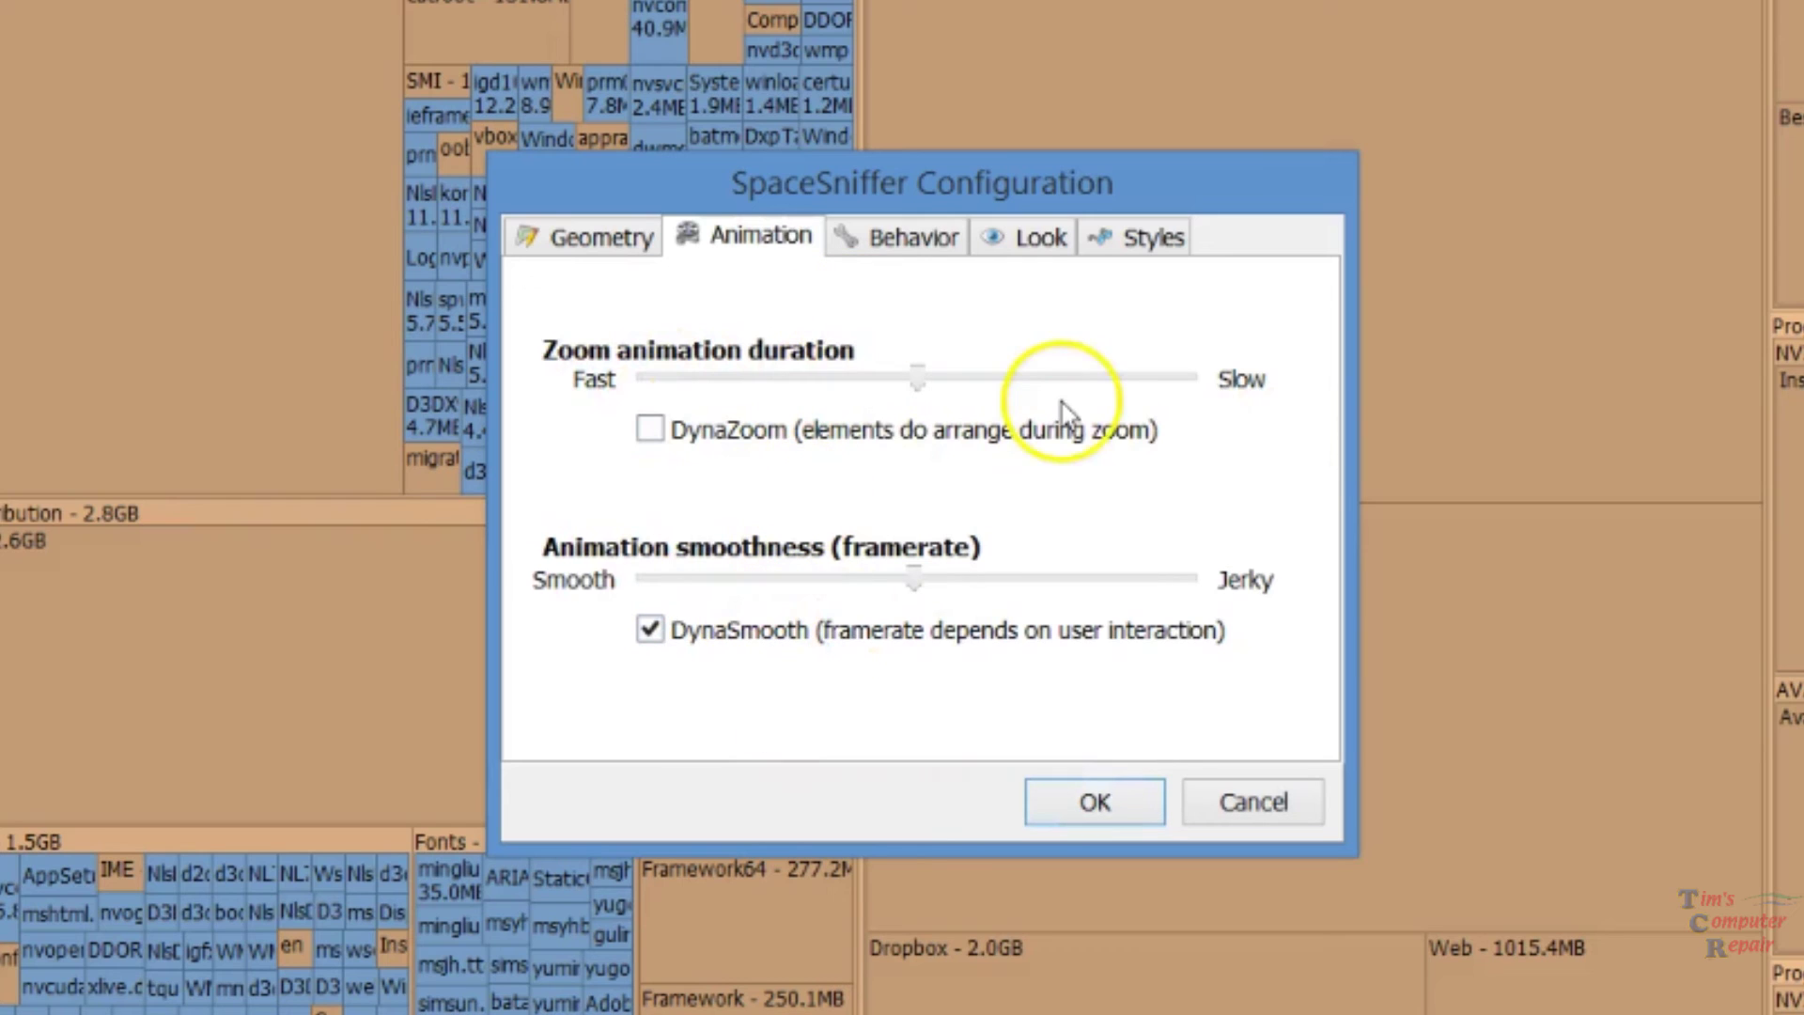
pyautogui.click(916, 246)
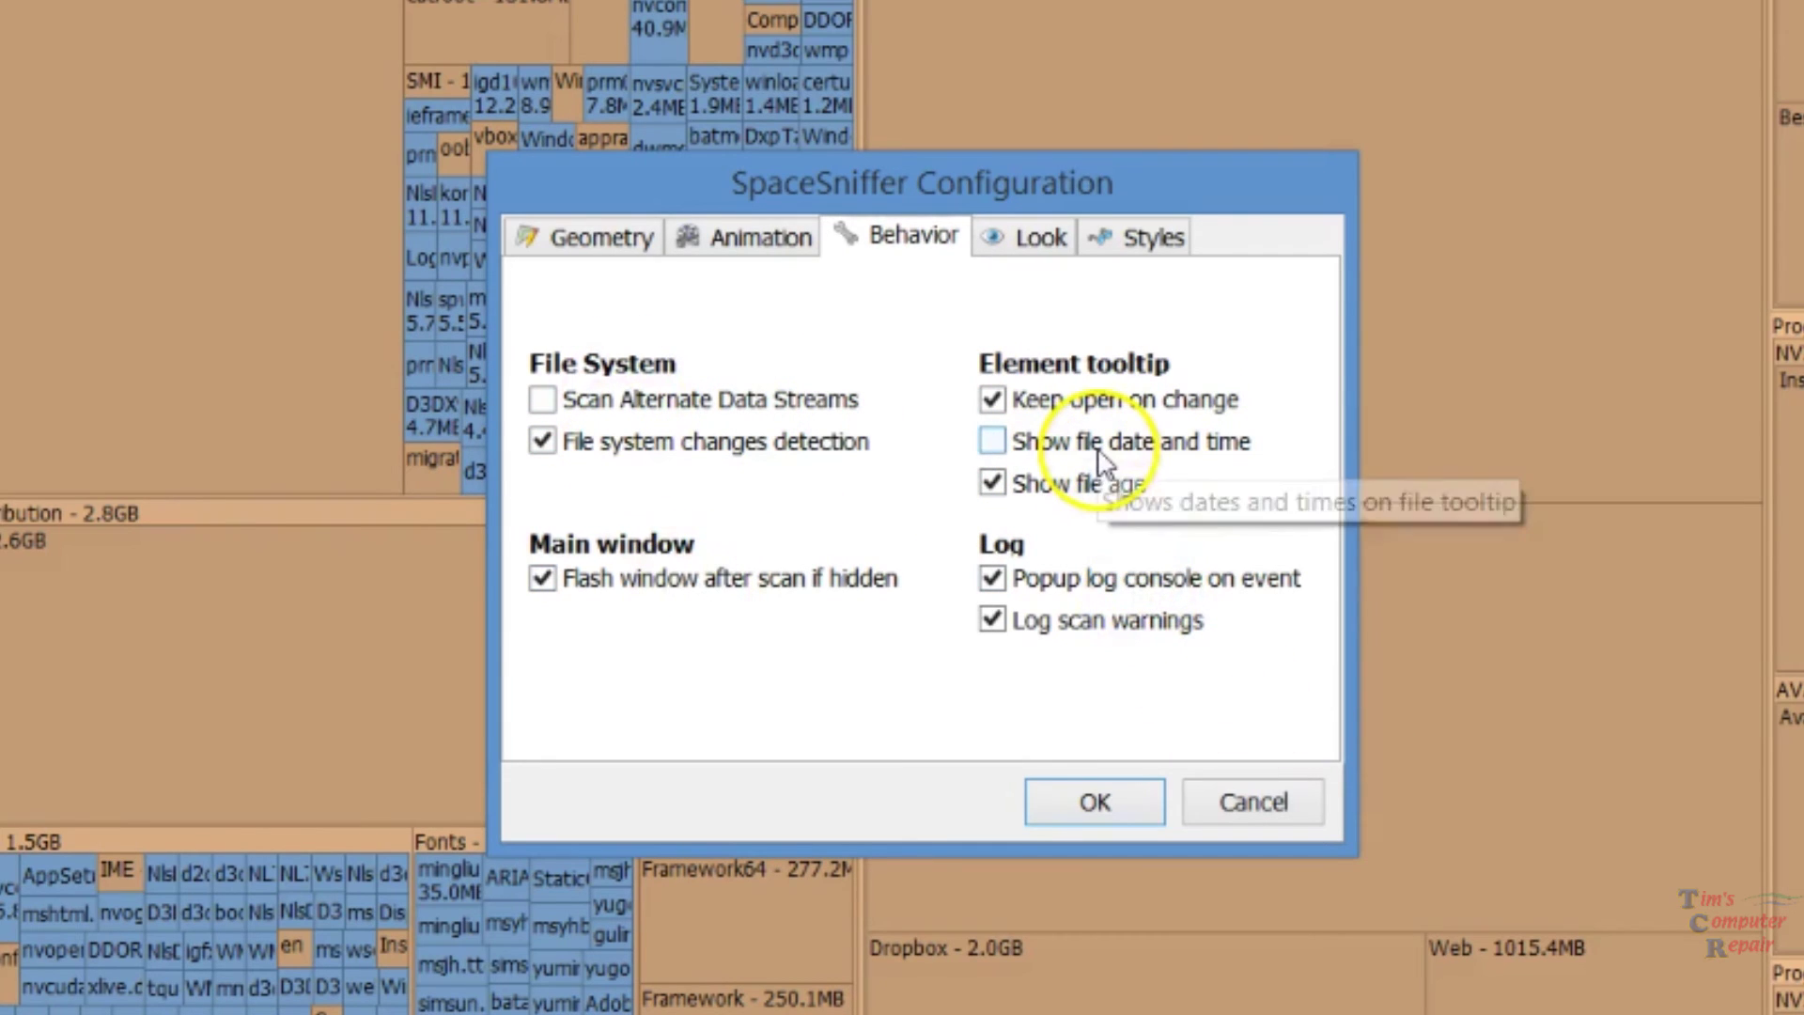
pyautogui.click(1013, 250)
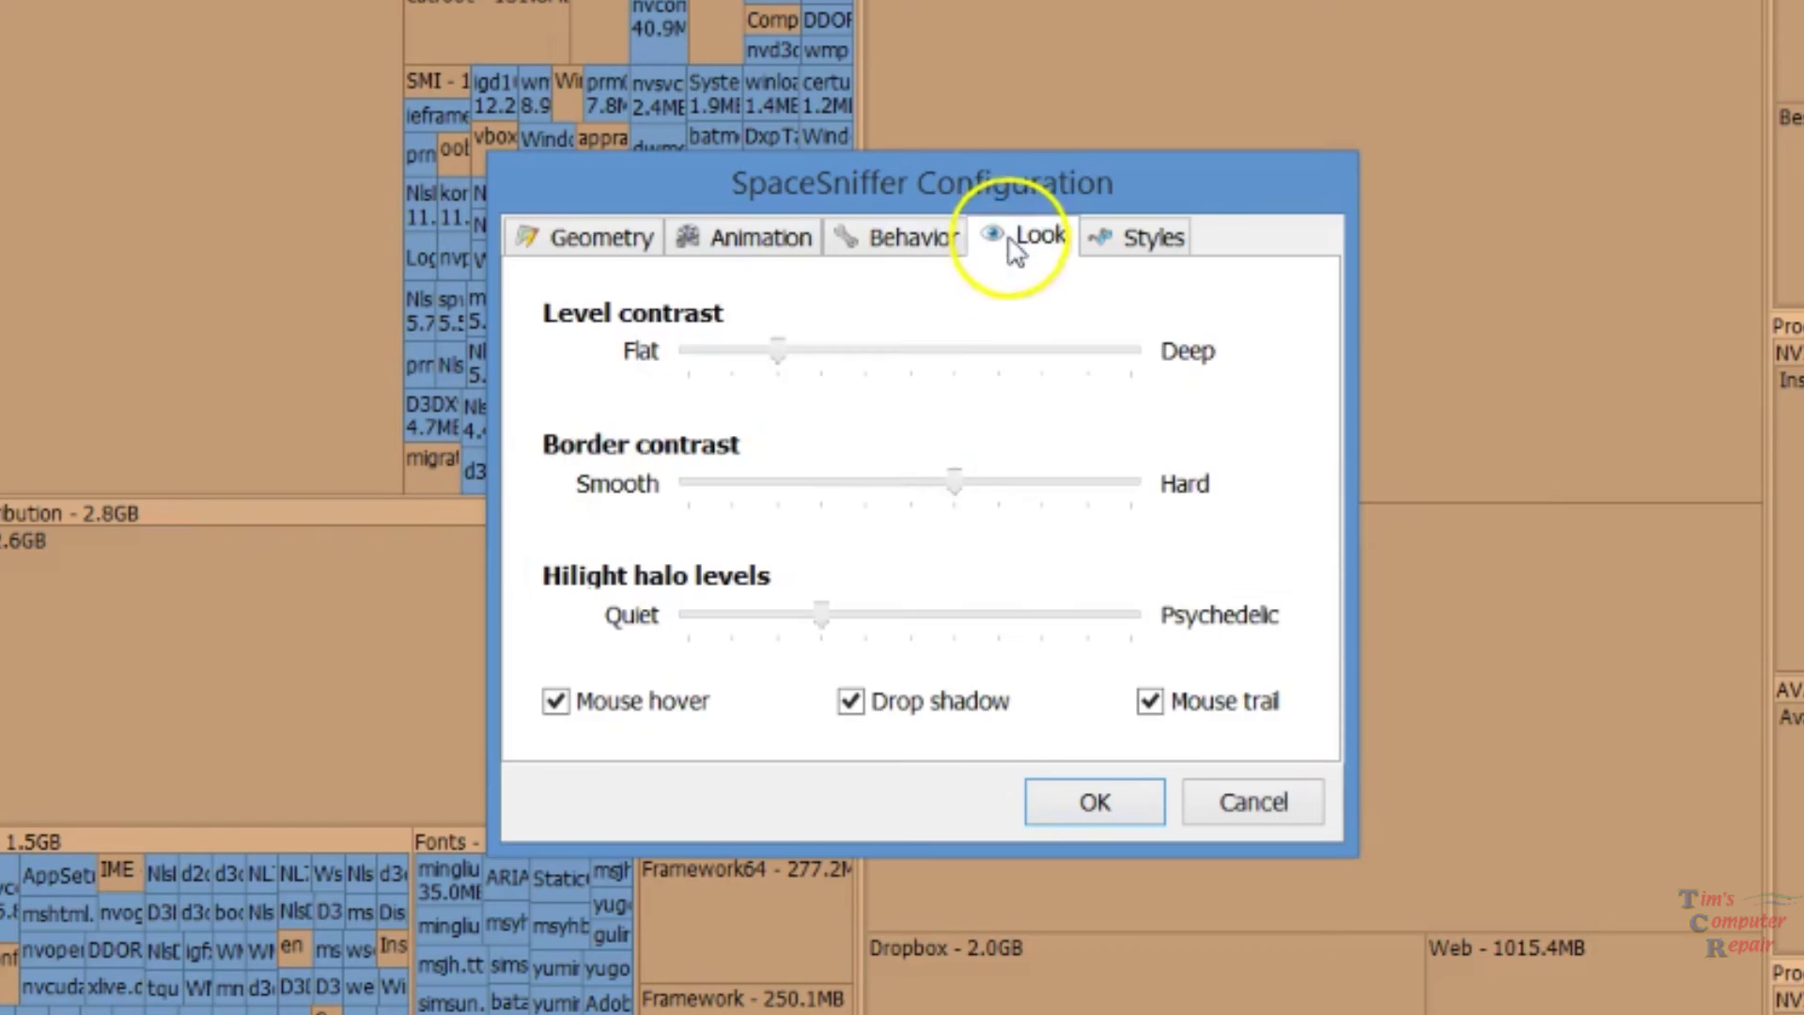
# Review the Styles settings, then run a new master scan of drive C:
pyautogui.click(1142, 240)
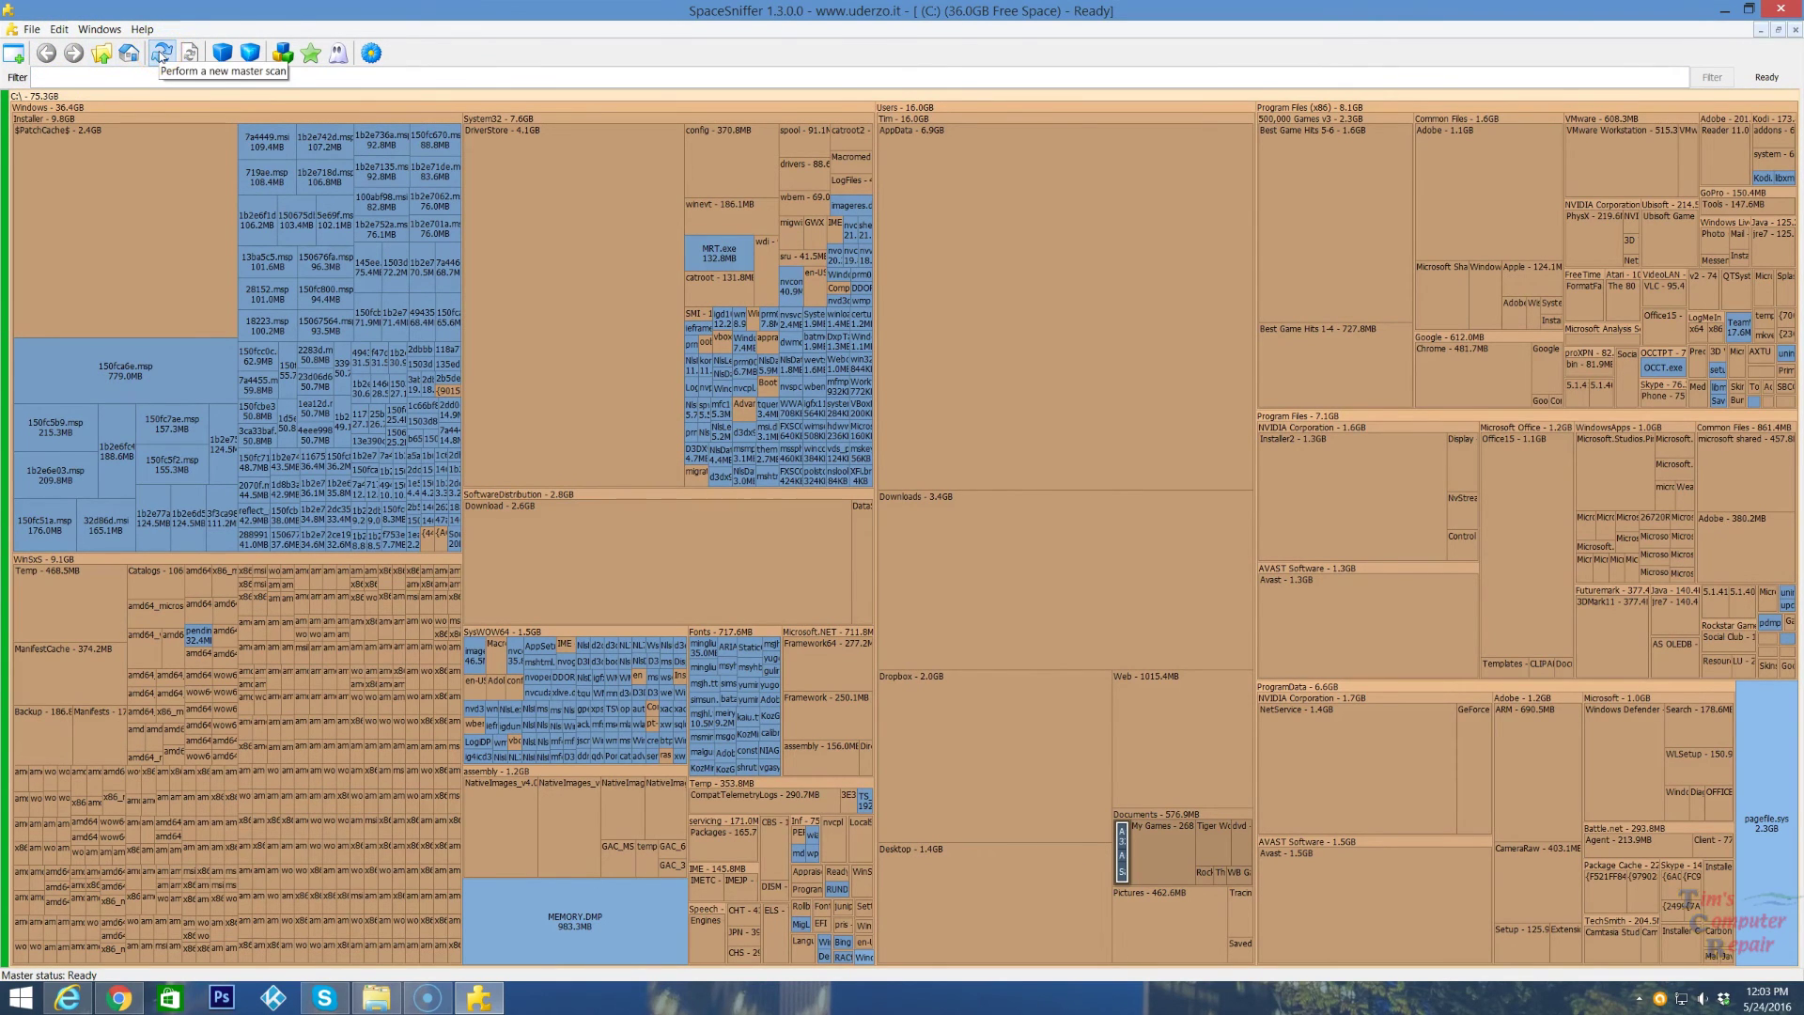
pyautogui.click(162, 57)
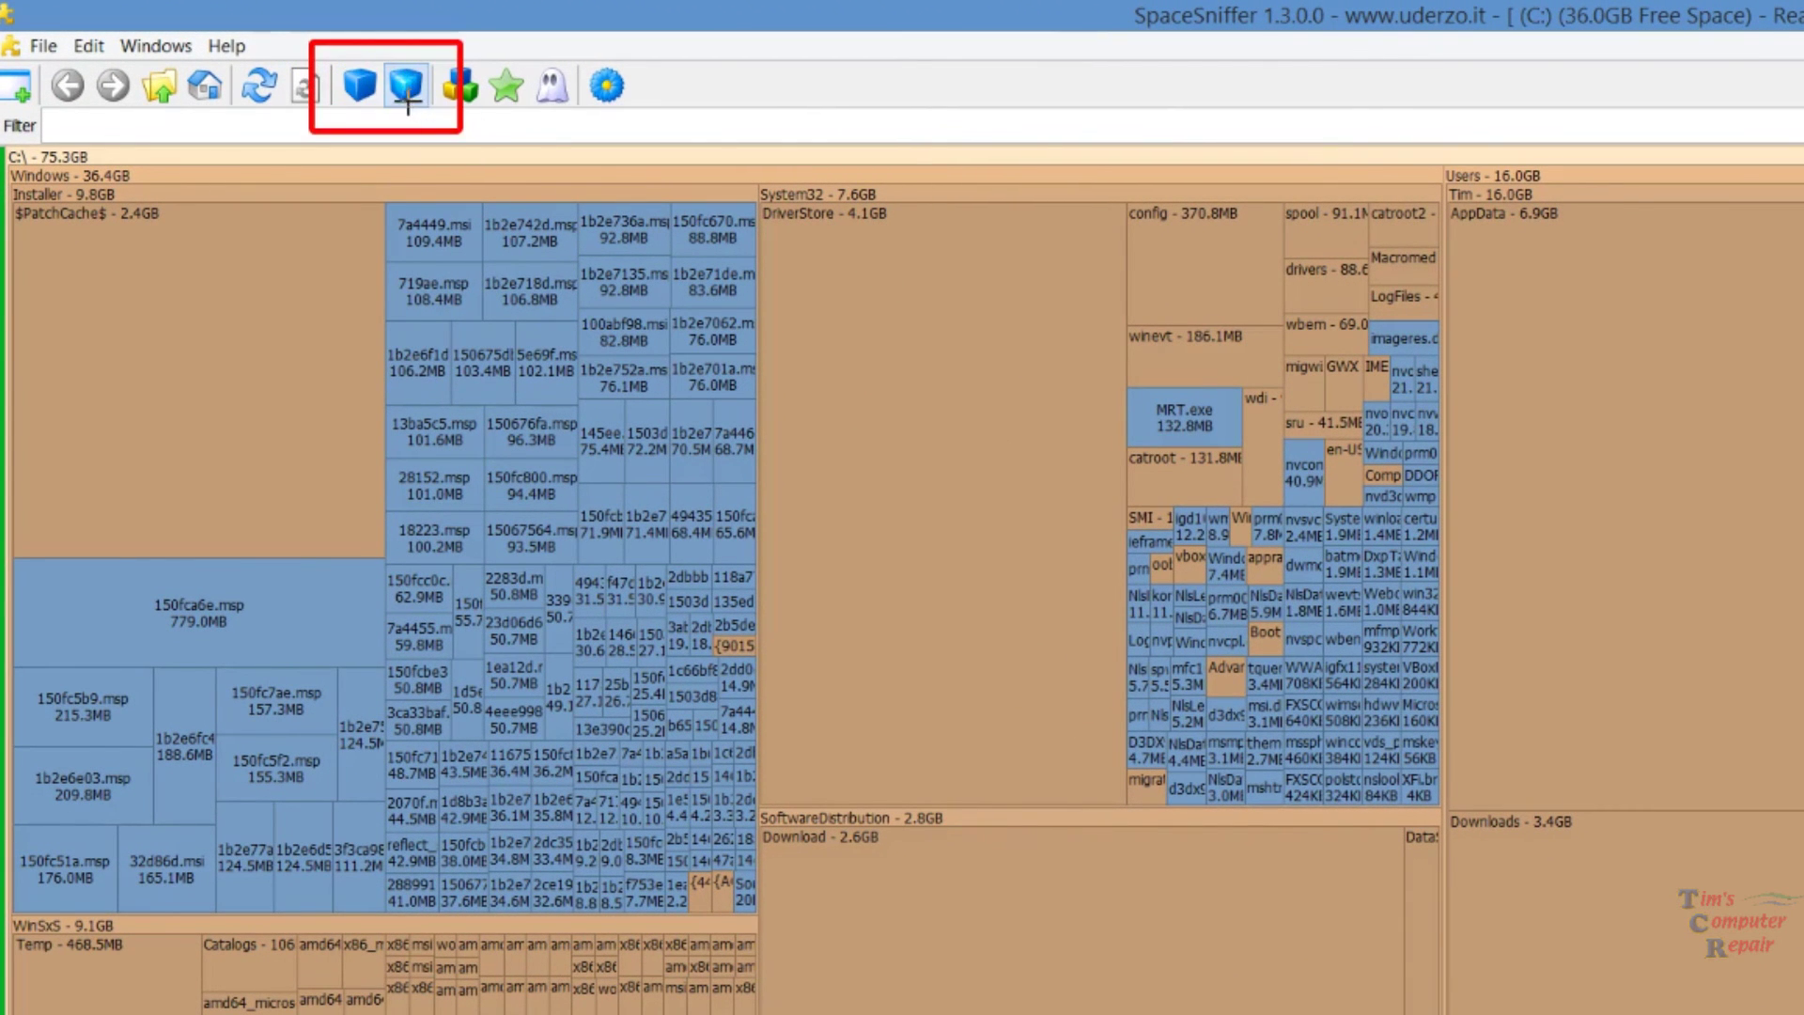
# Increase the map detail five levels with the More detail toolbar button
pyautogui.click(407, 98)
pyautogui.click(407, 94)
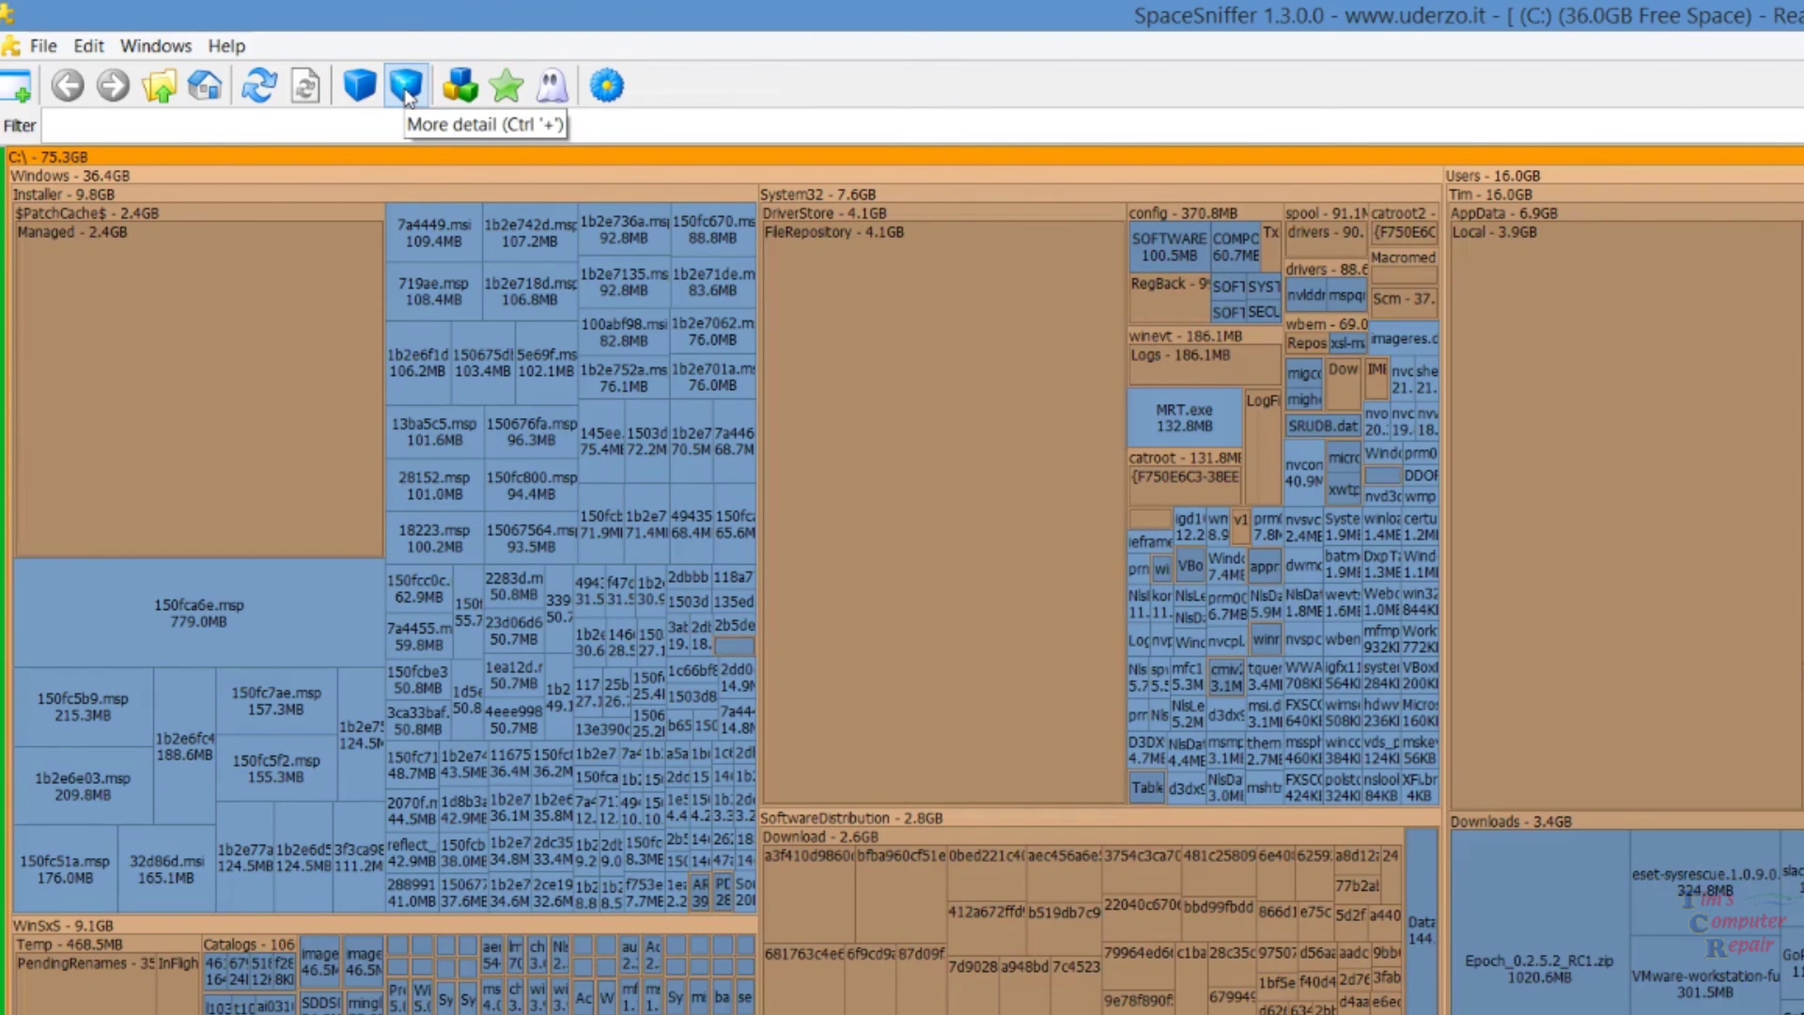
pyautogui.click(407, 97)
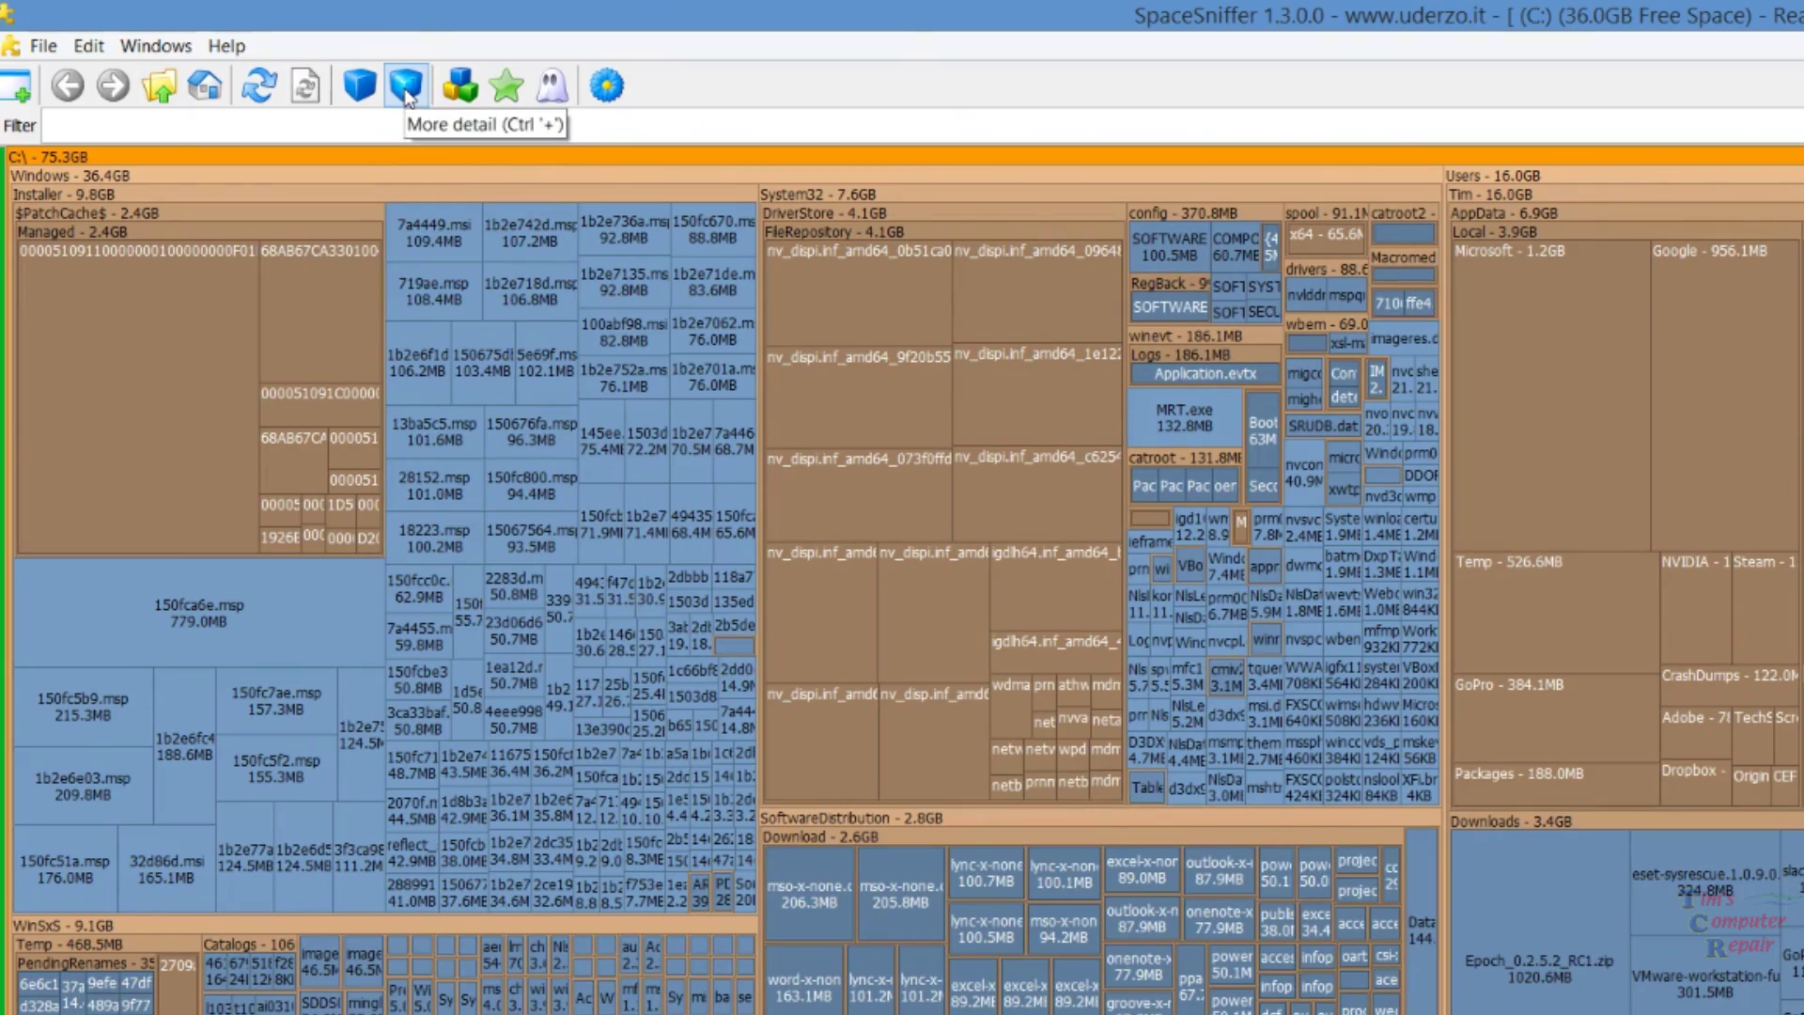
pyautogui.click(407, 98)
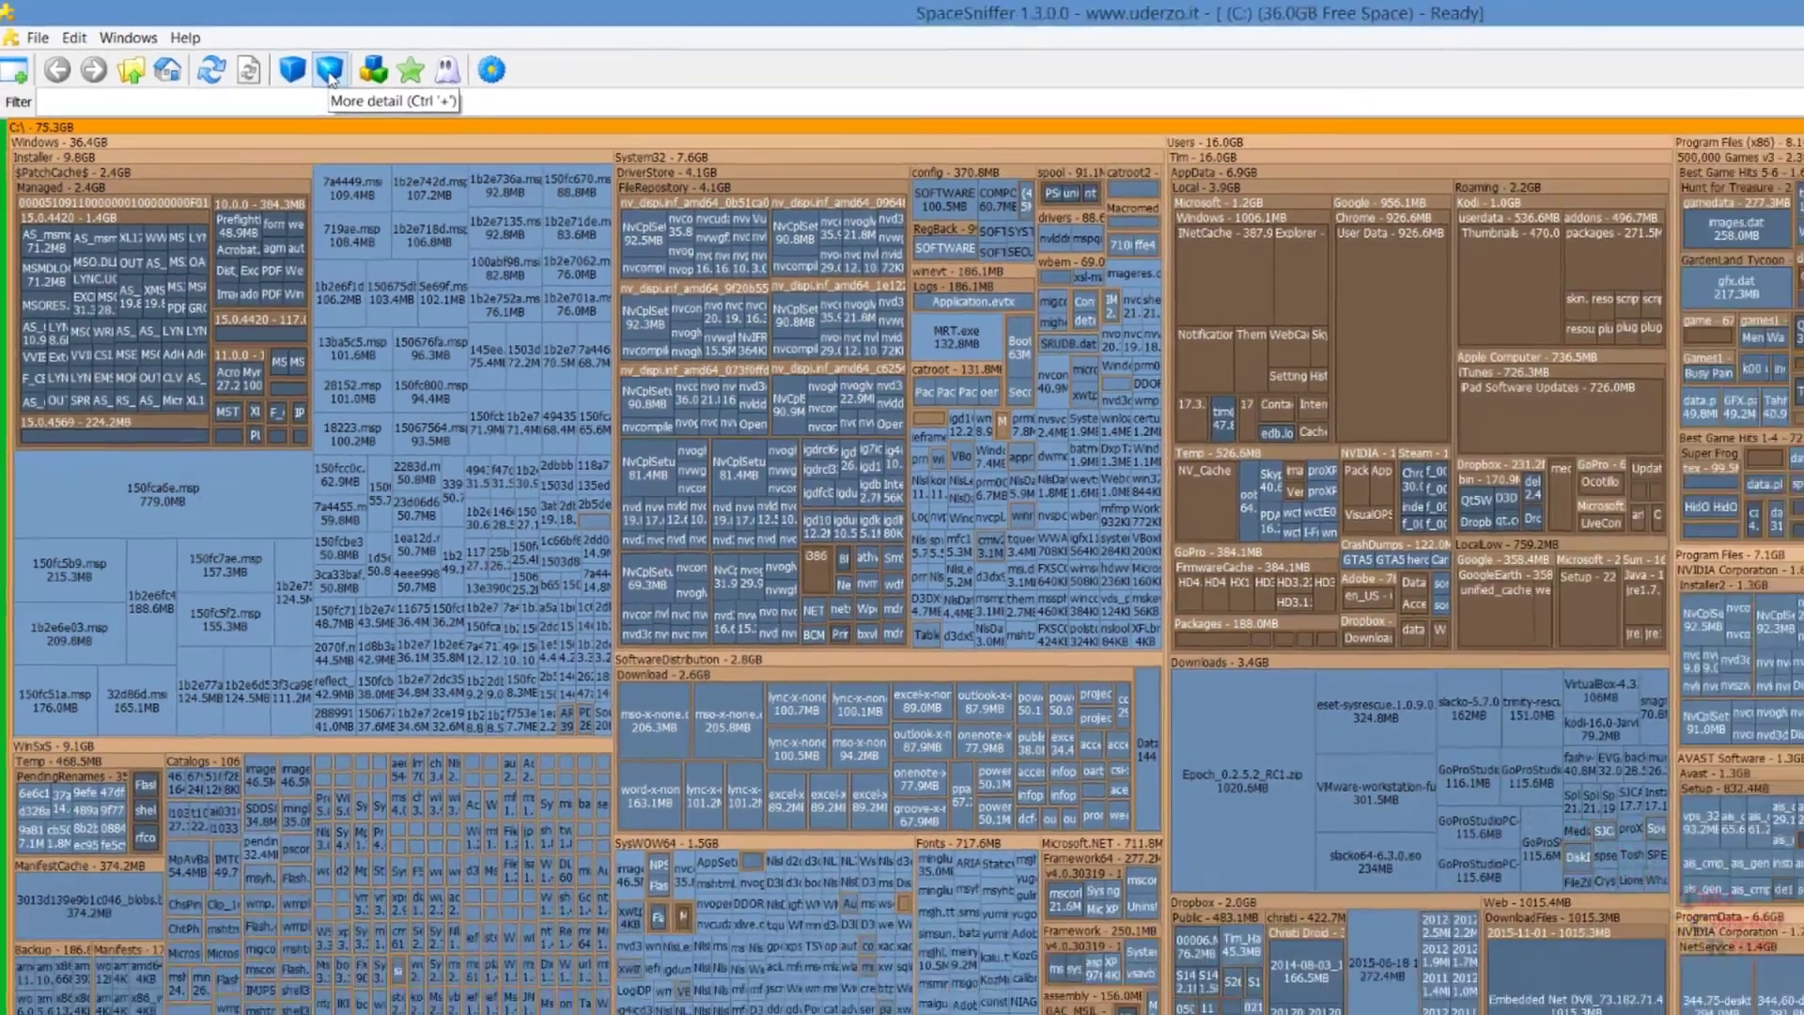
pyautogui.click(407, 98)
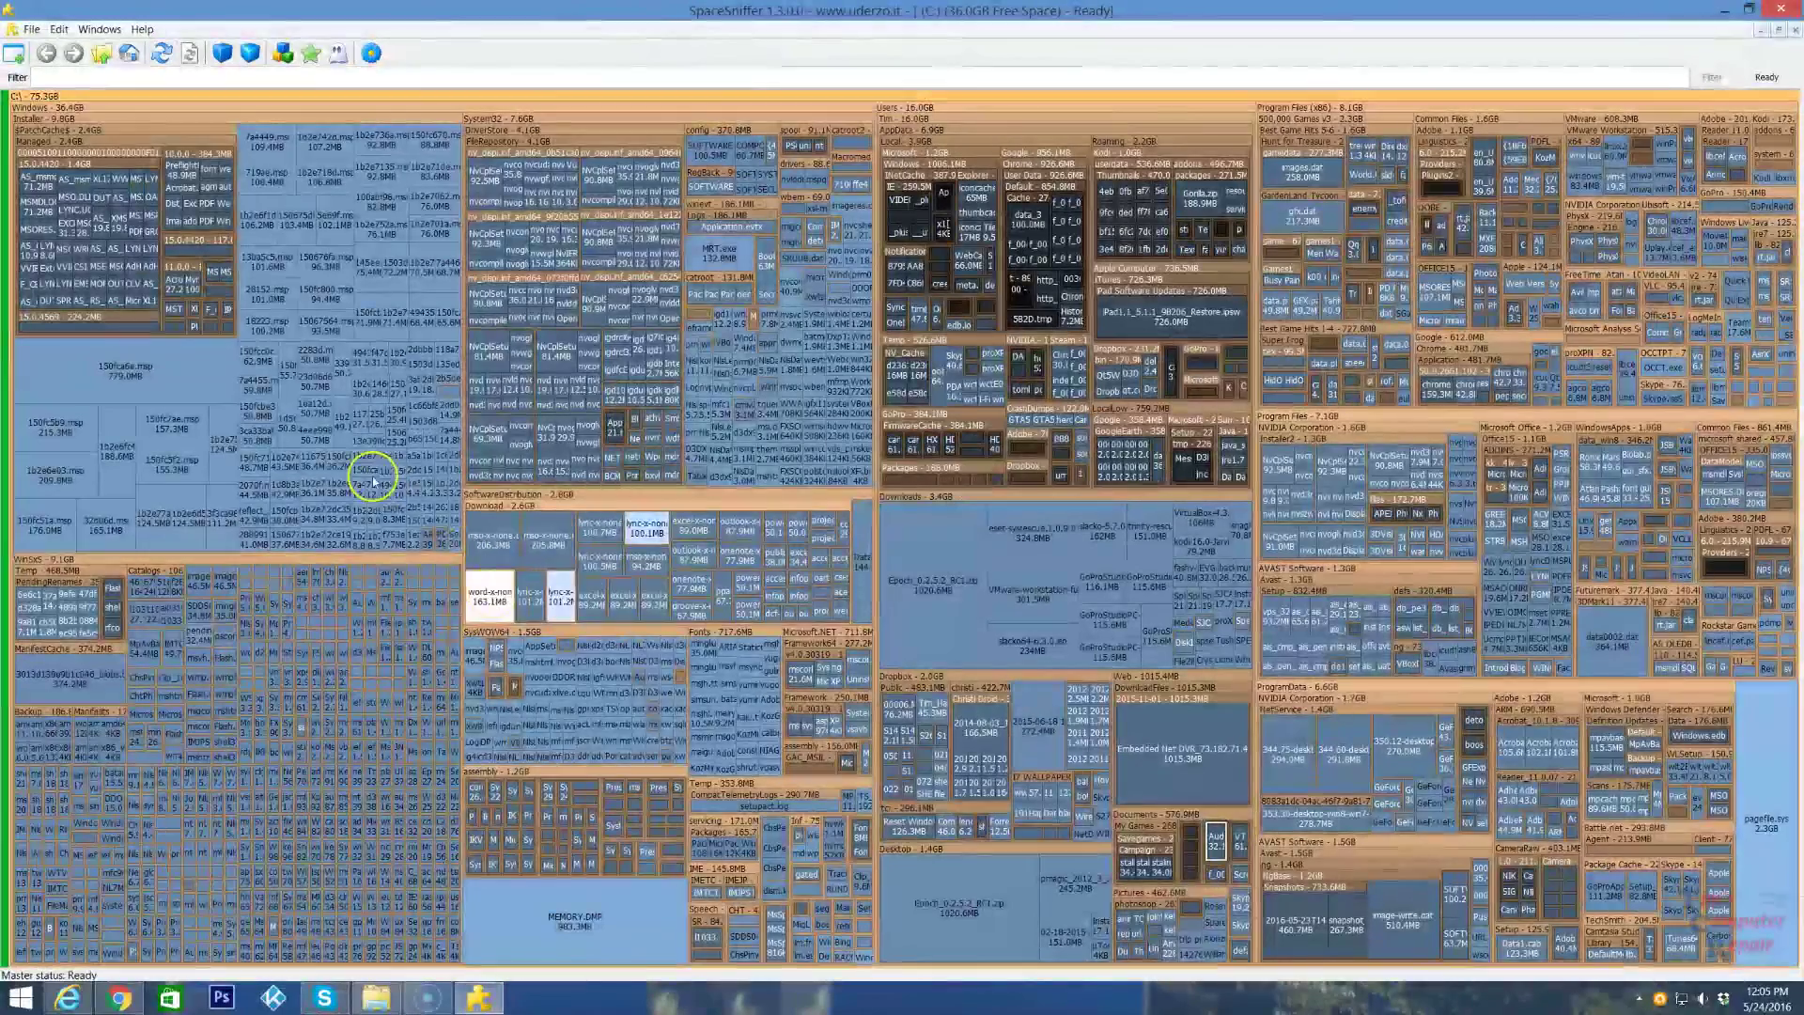
pyautogui.moveTo(369, 479)
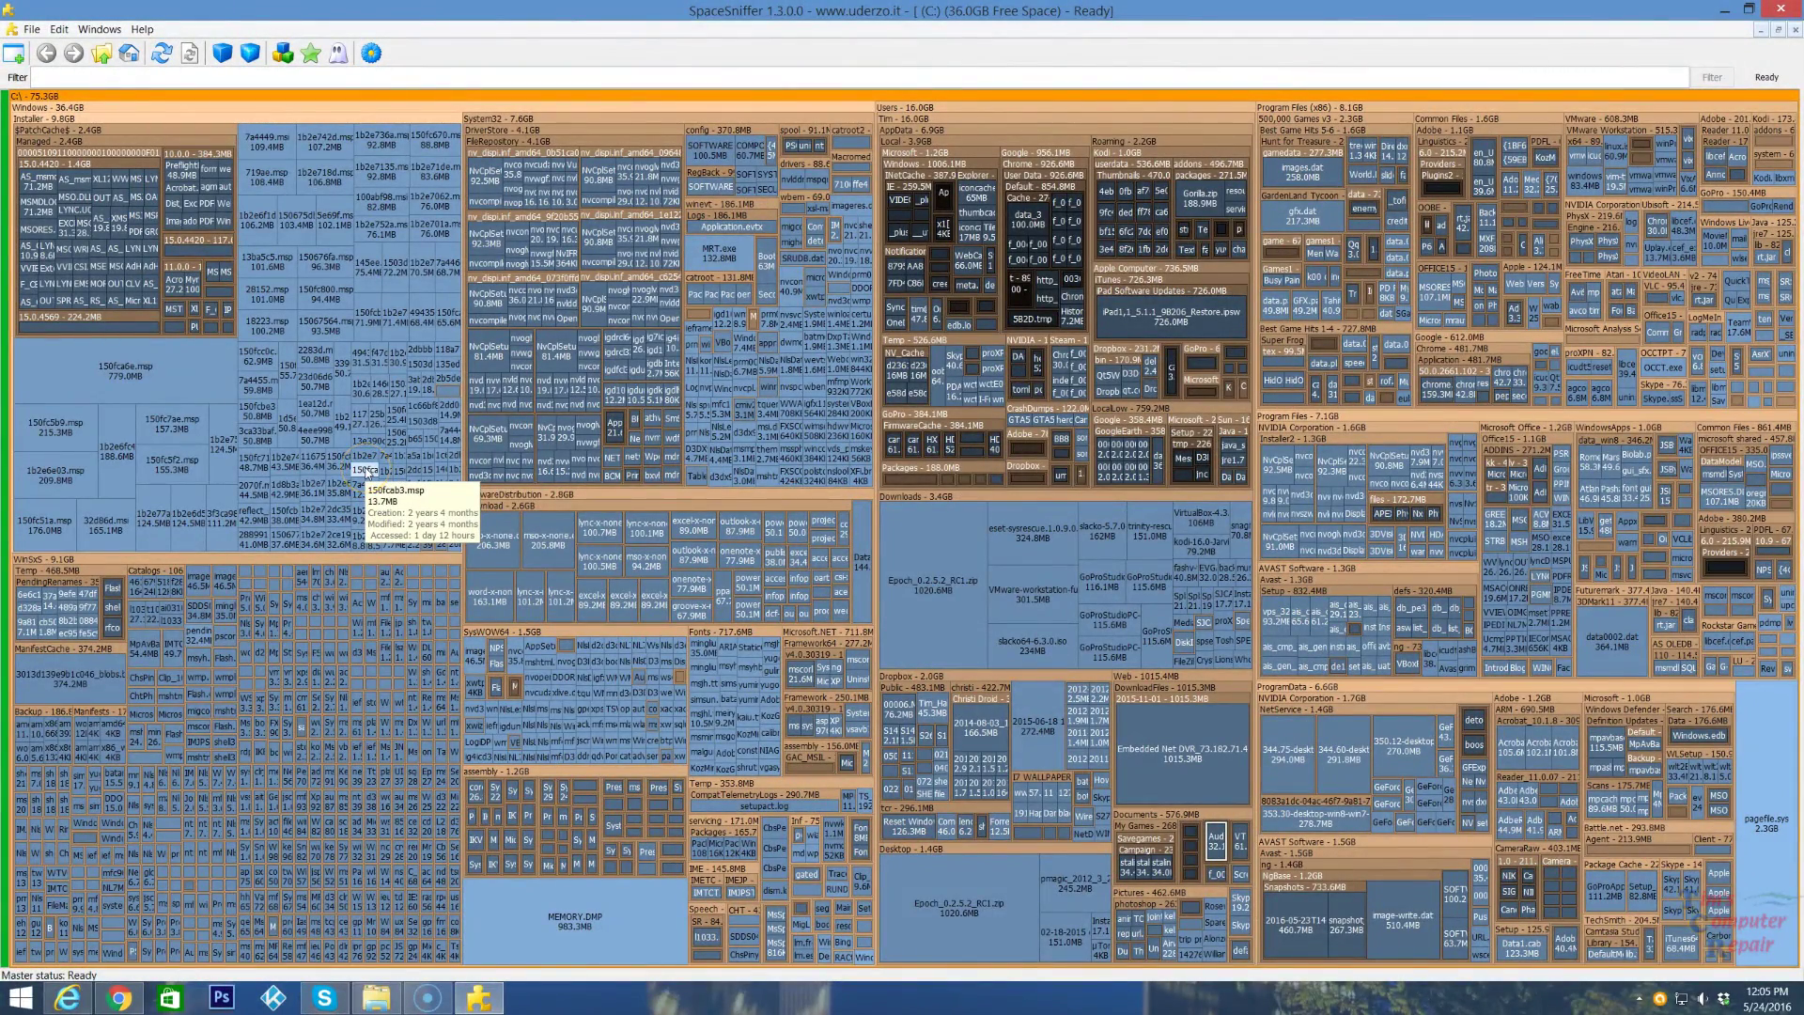